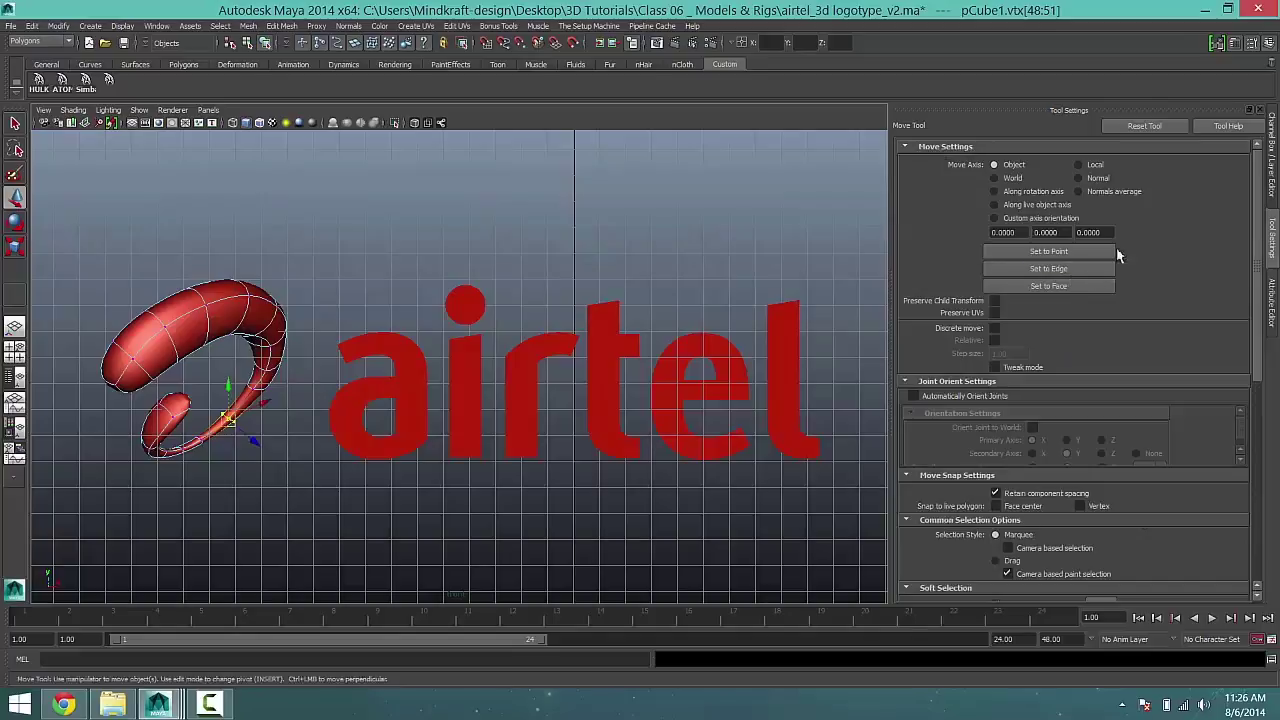
# Set the Move tool's axis to World, nudge vertices on the swoosh's thin curve sideways, and return the mesh to object mode
pyautogui.click(996, 178)
pyautogui.moveTo(277, 420); pyautogui.dragTo(281, 426)
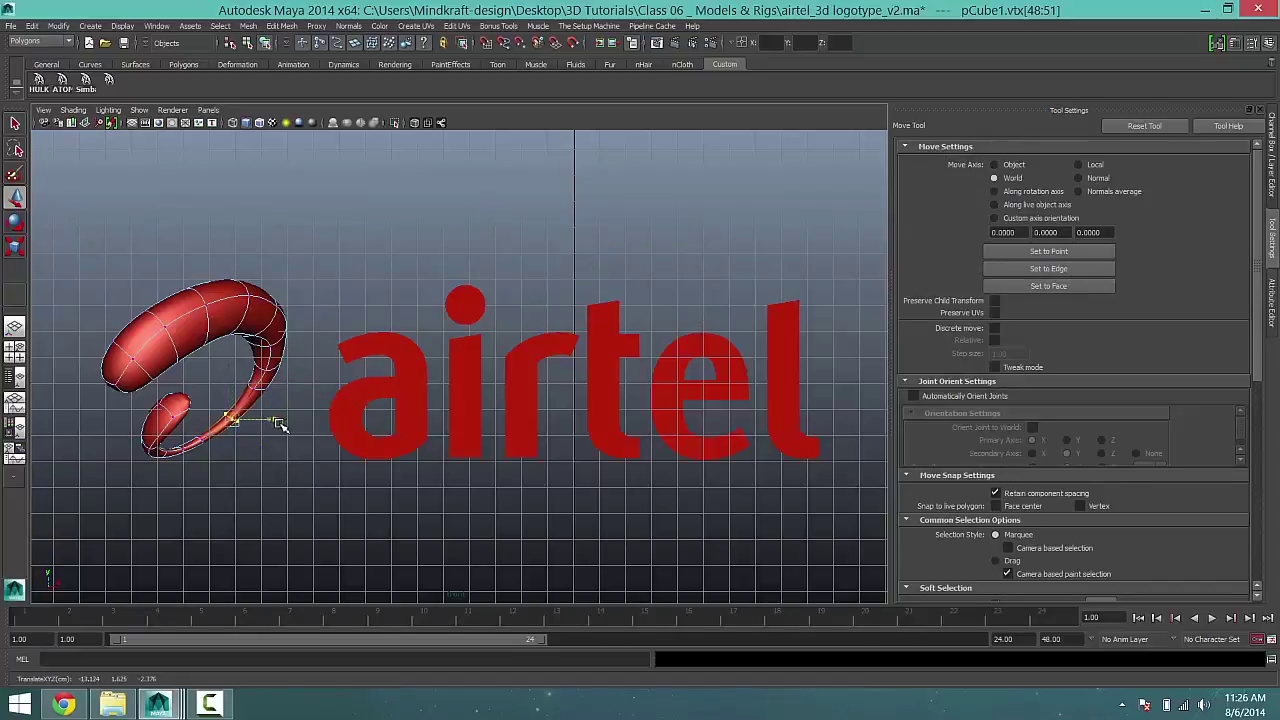
pyautogui.click(280, 517)
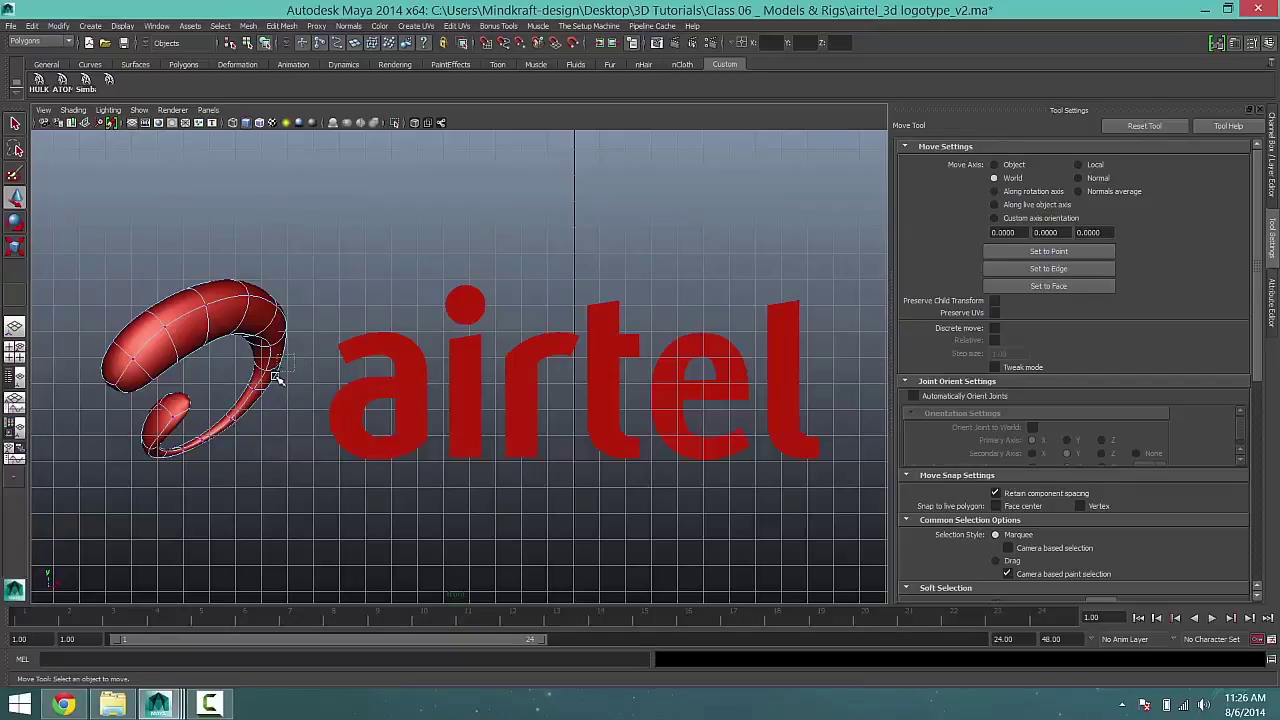
pyautogui.moveTo(283, 363); pyautogui.dragTo(331, 368)
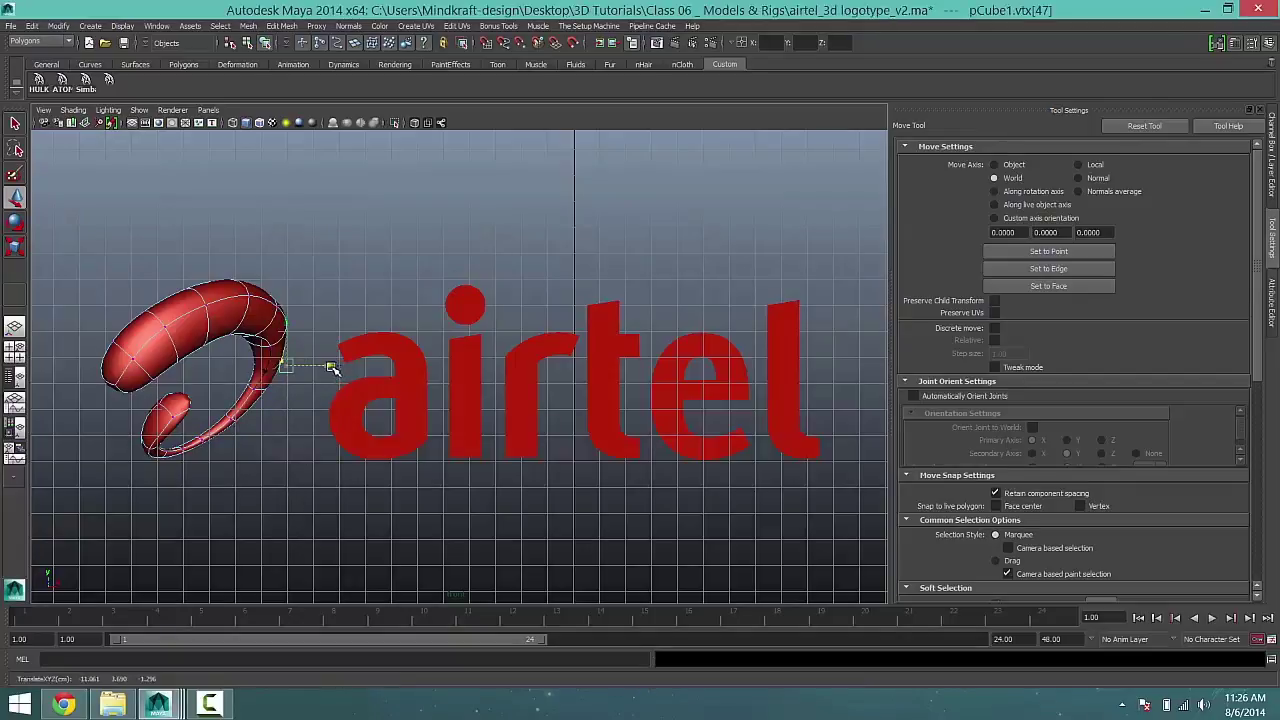
pyautogui.click(285, 520)
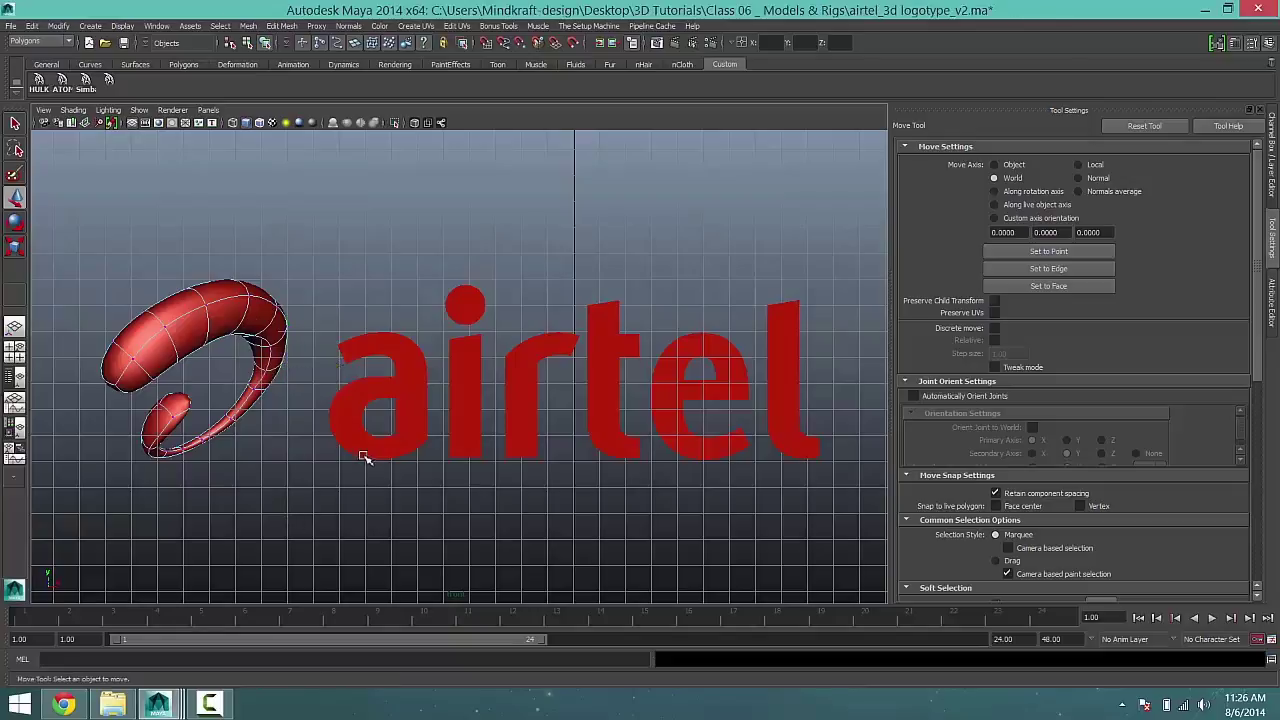
pyautogui.moveTo(238, 301); pyautogui.dragTo(299, 286, button='right')
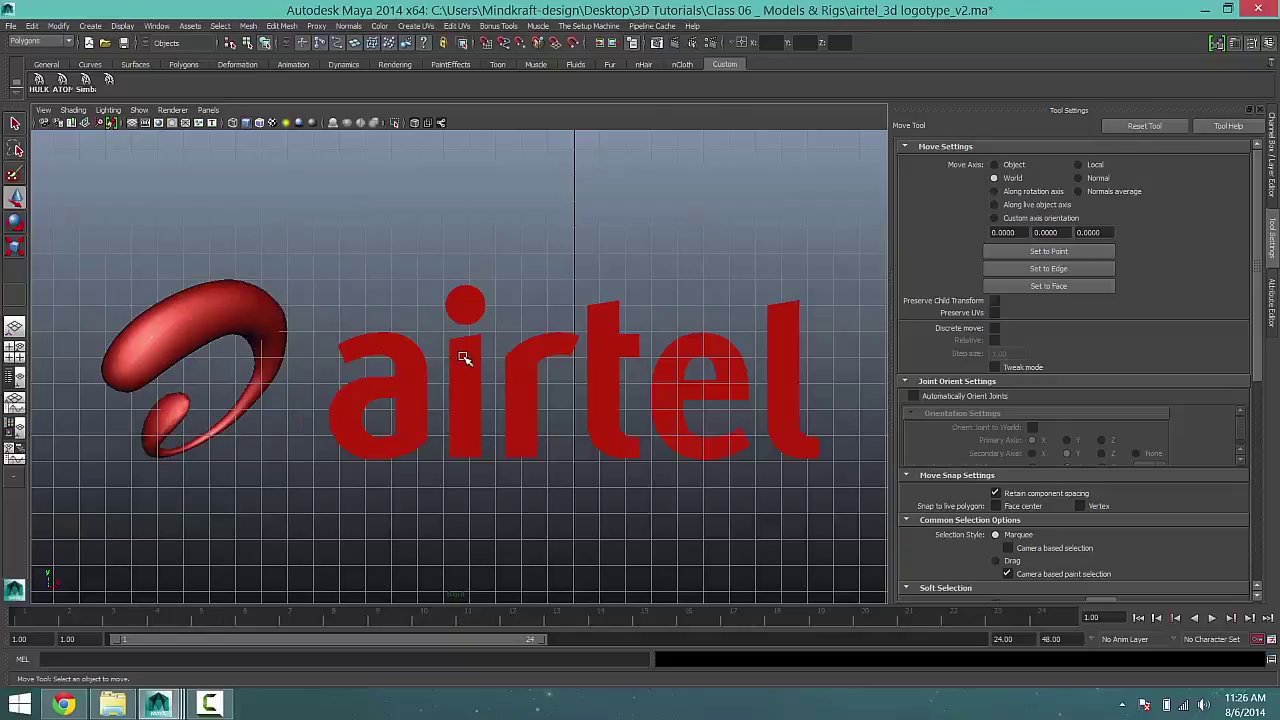
# Render the airtel logo from the perspective camera with mental ray and place the render window beside the model
pyautogui.press('space')
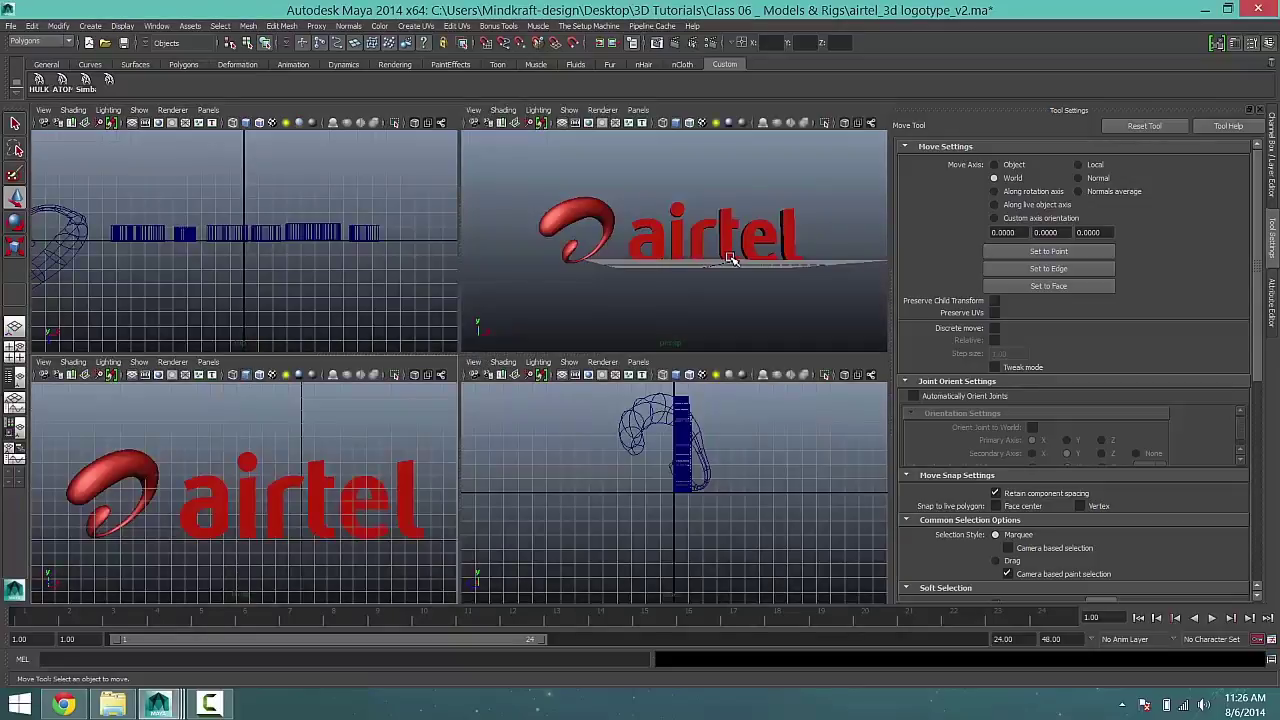
pyautogui.press('space')
pyautogui.keyDown('alt'); pyautogui.moveTo(430, 402); pyautogui.dragTo(496, 418); pyautogui.keyUp('alt')
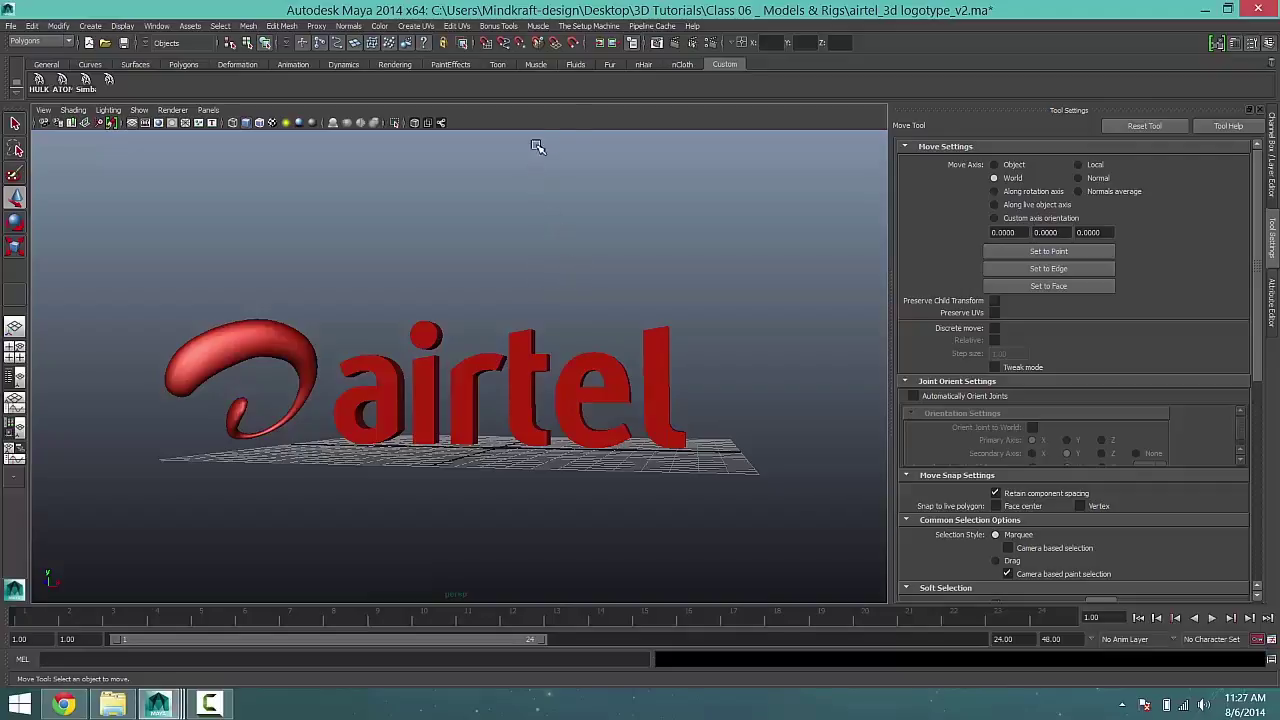
pyautogui.click(679, 47)
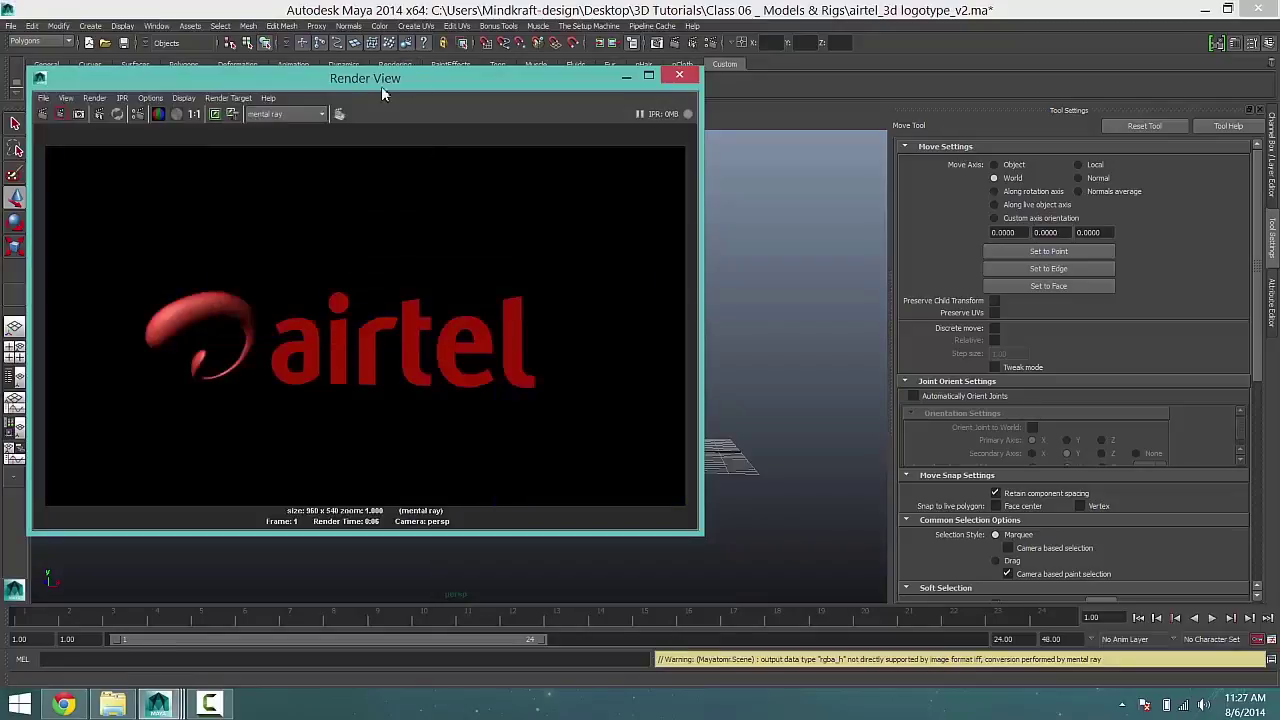
pyautogui.moveTo(373, 70); pyautogui.dragTo(880, 90)
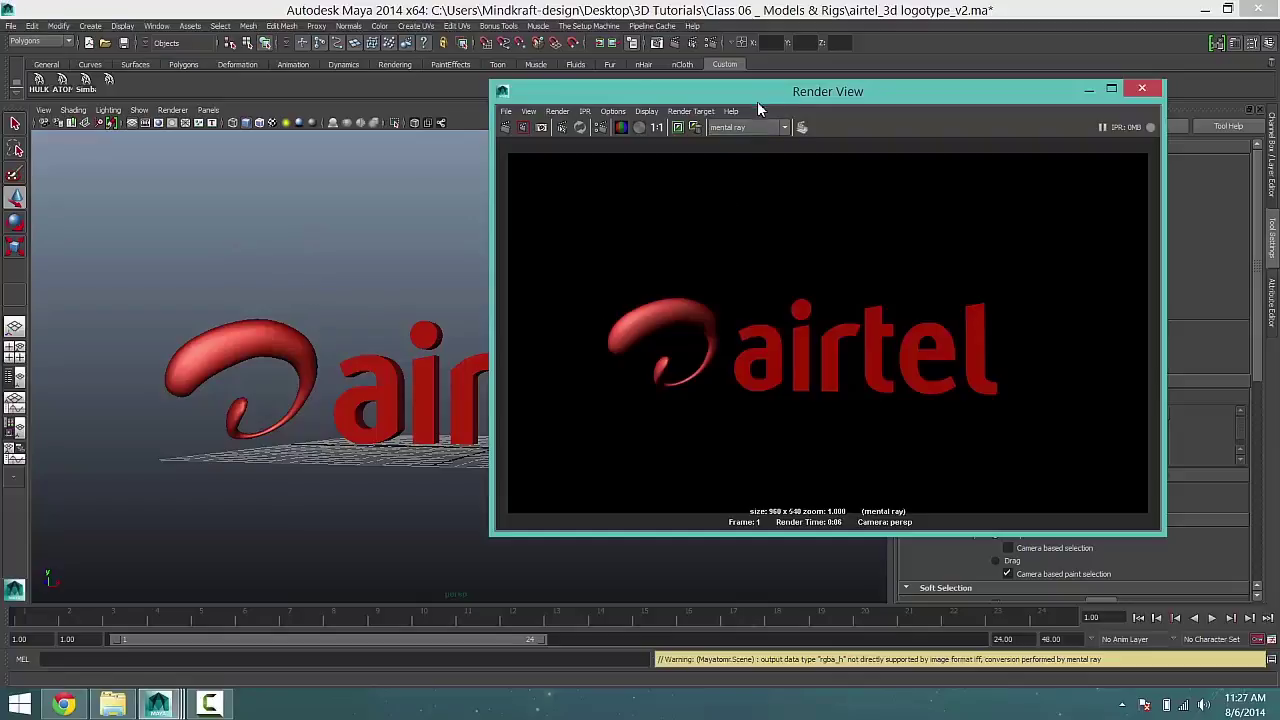
pyautogui.moveTo(763, 96); pyautogui.dragTo(861, 50)
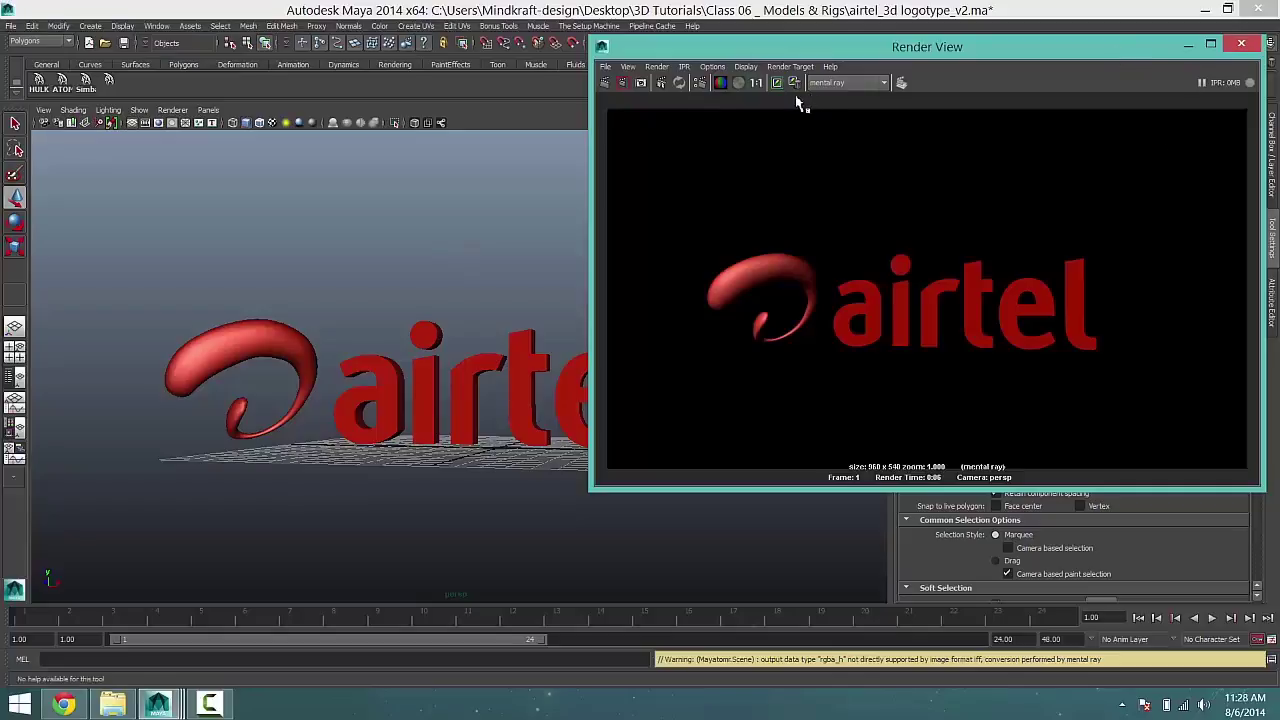
pyautogui.moveTo(1158, 53); pyautogui.dragTo(1088, 80)
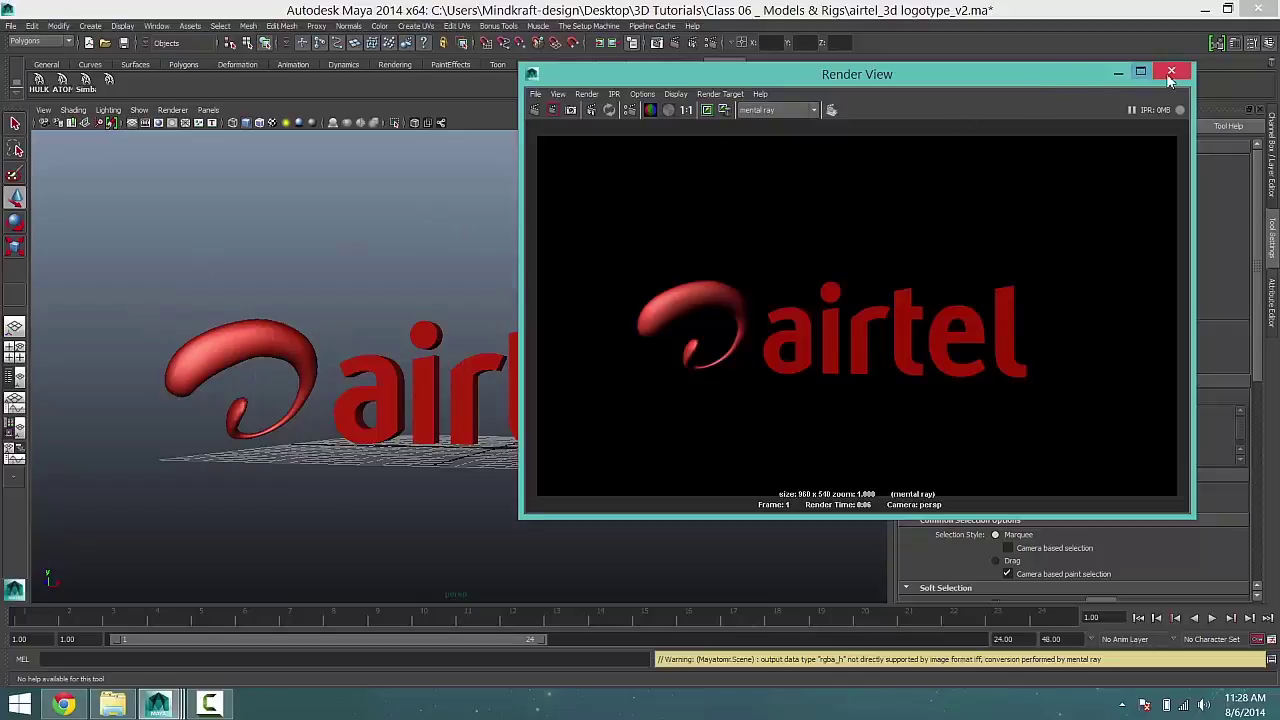
# Open the Render Settings and look through the Passes, Features, Quality, Indirect Lighting and Options categories
pyautogui.click(712, 45)
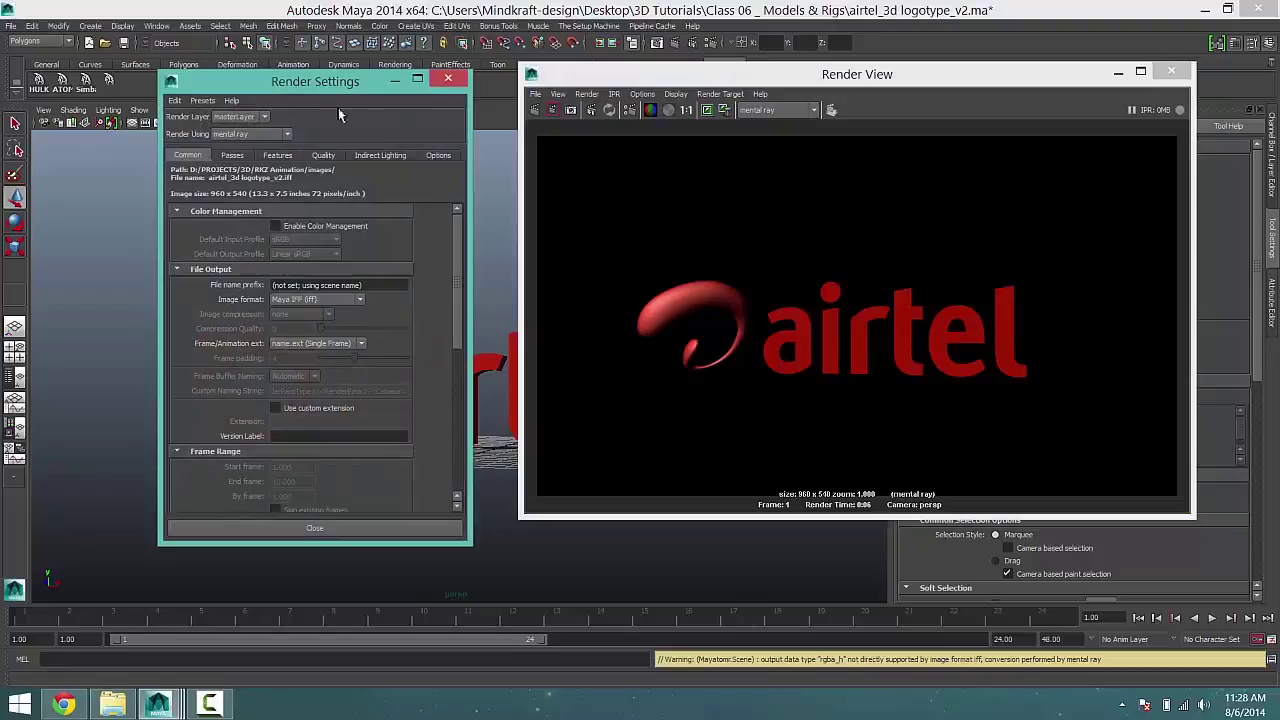
pyautogui.moveTo(320, 90); pyautogui.dragTo(810, 76)
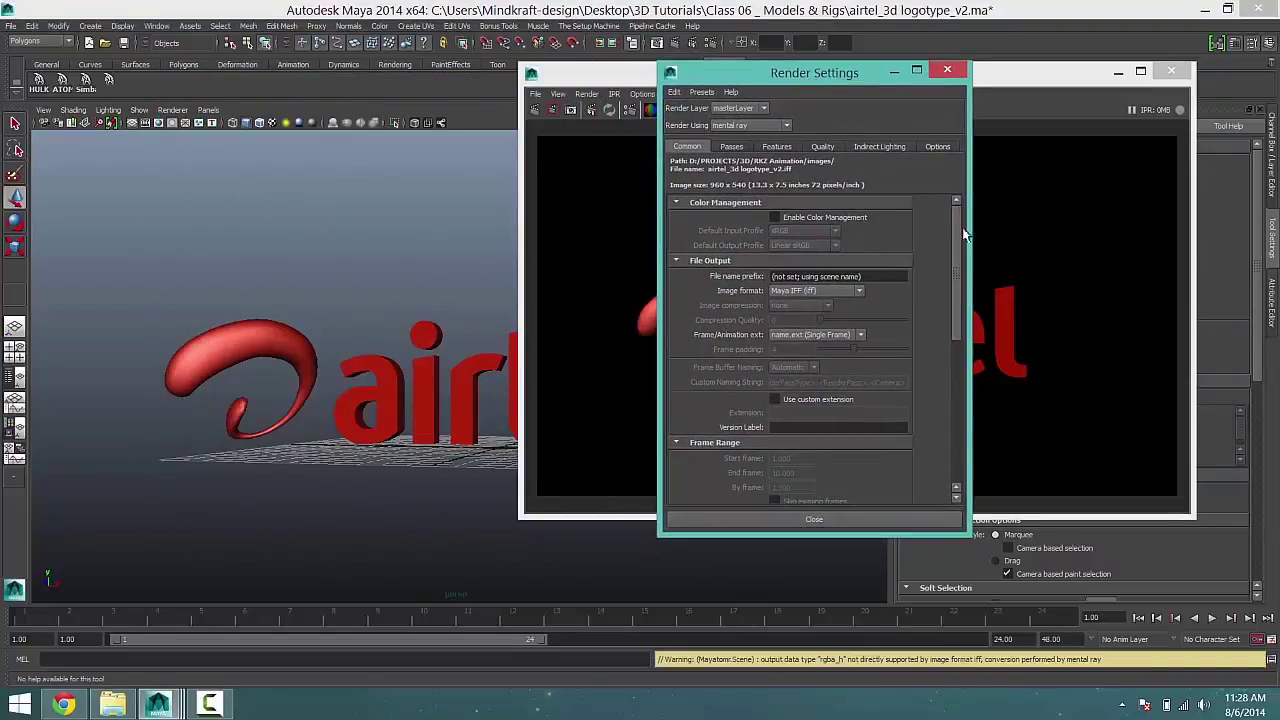
pyautogui.moveTo(958, 230); pyautogui.dragTo(922, 179)
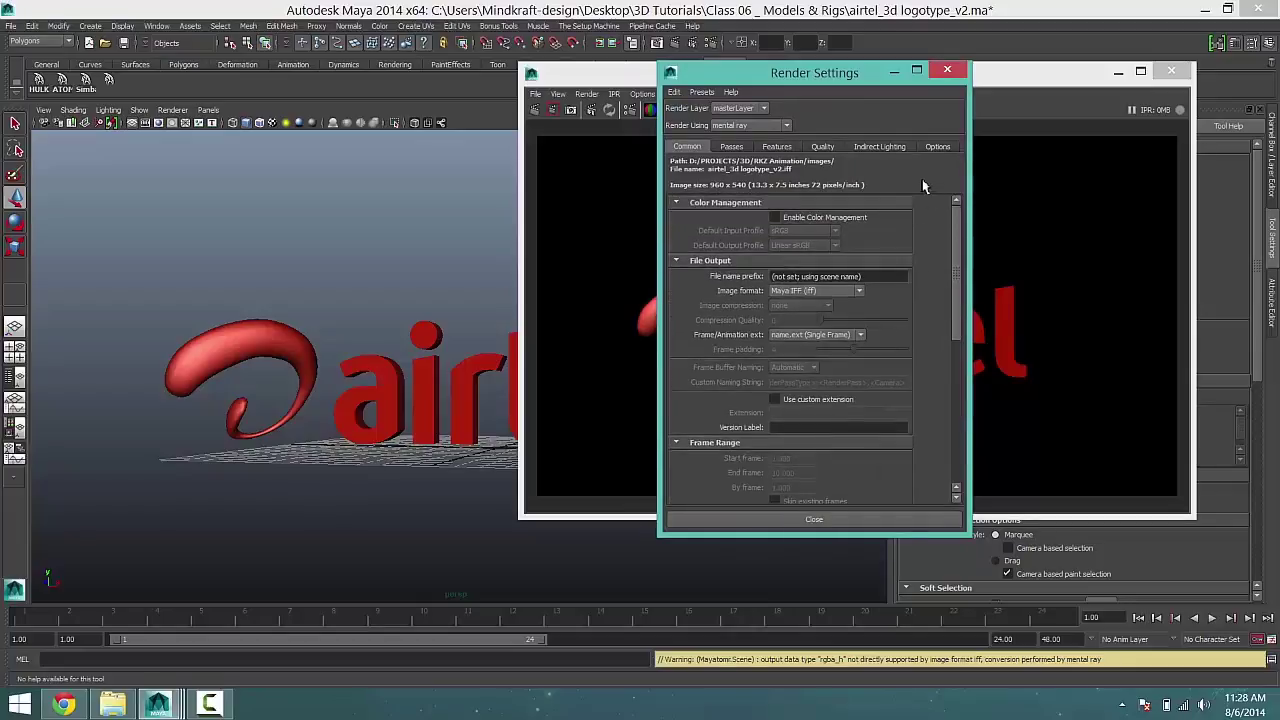
pyautogui.click(734, 147)
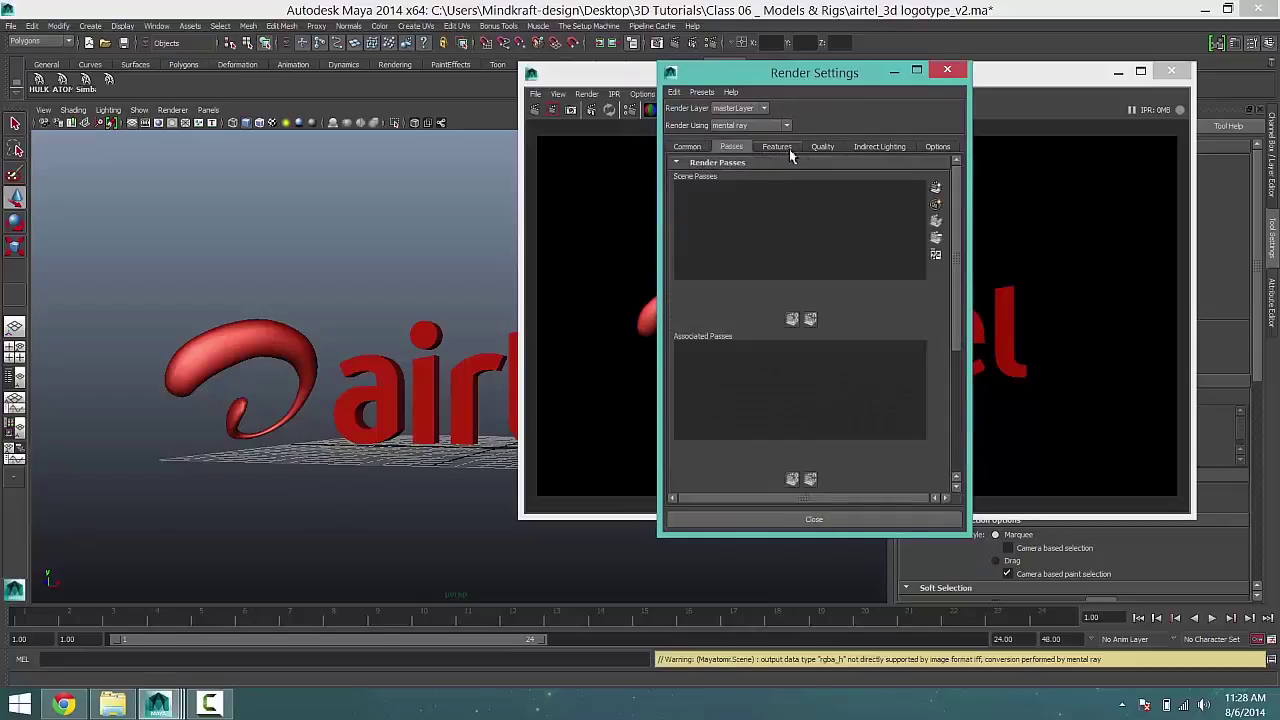
pyautogui.click(777, 147)
pyautogui.click(823, 147)
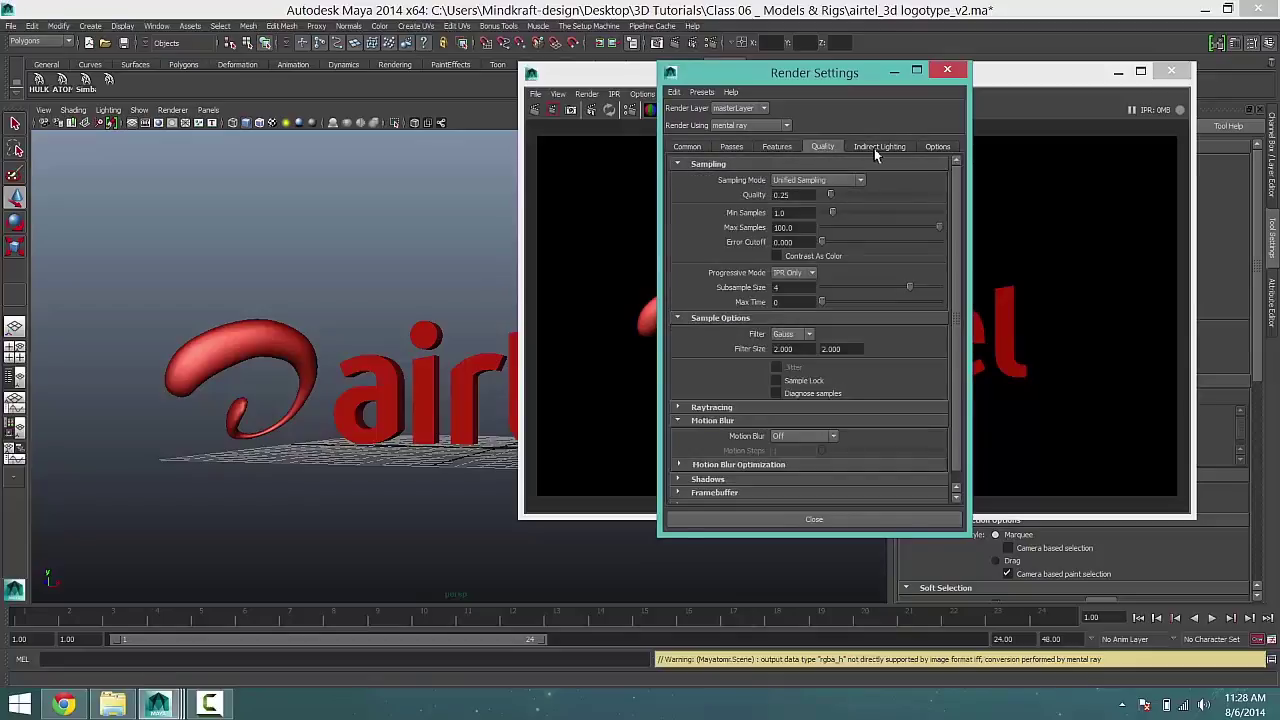
pyautogui.click(875, 148)
pyautogui.click(937, 147)
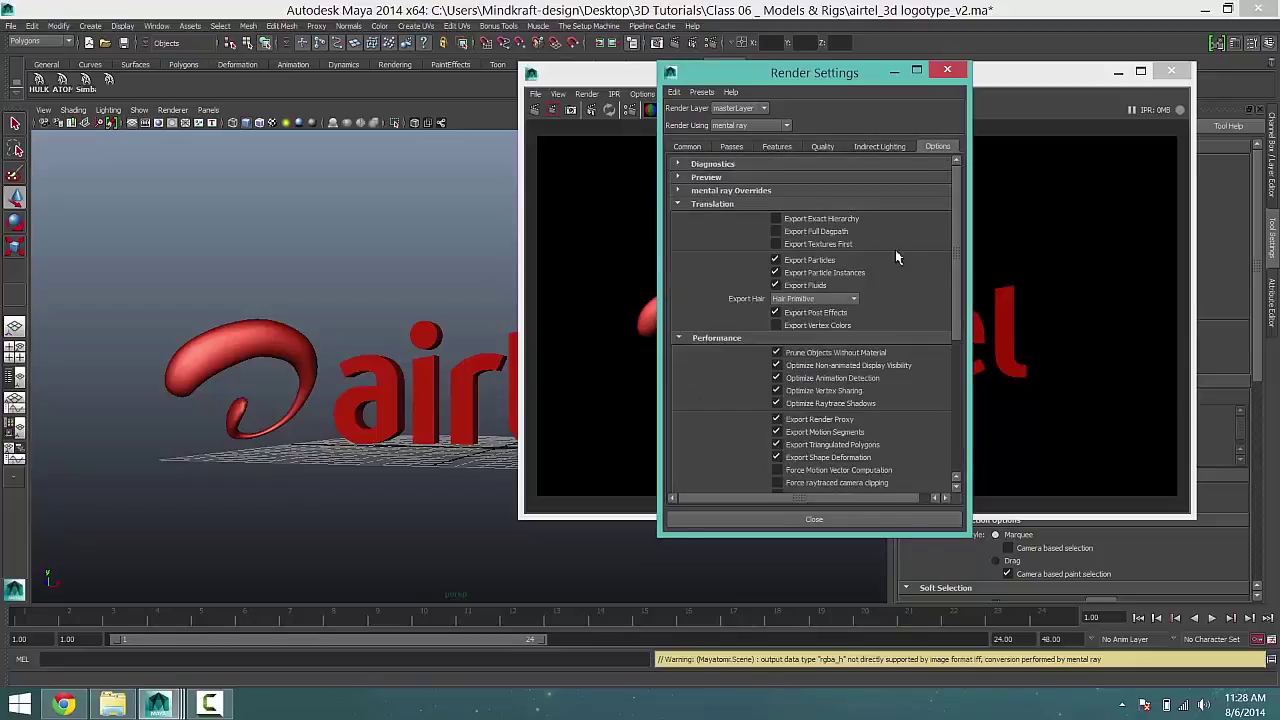
pyautogui.click(696, 150)
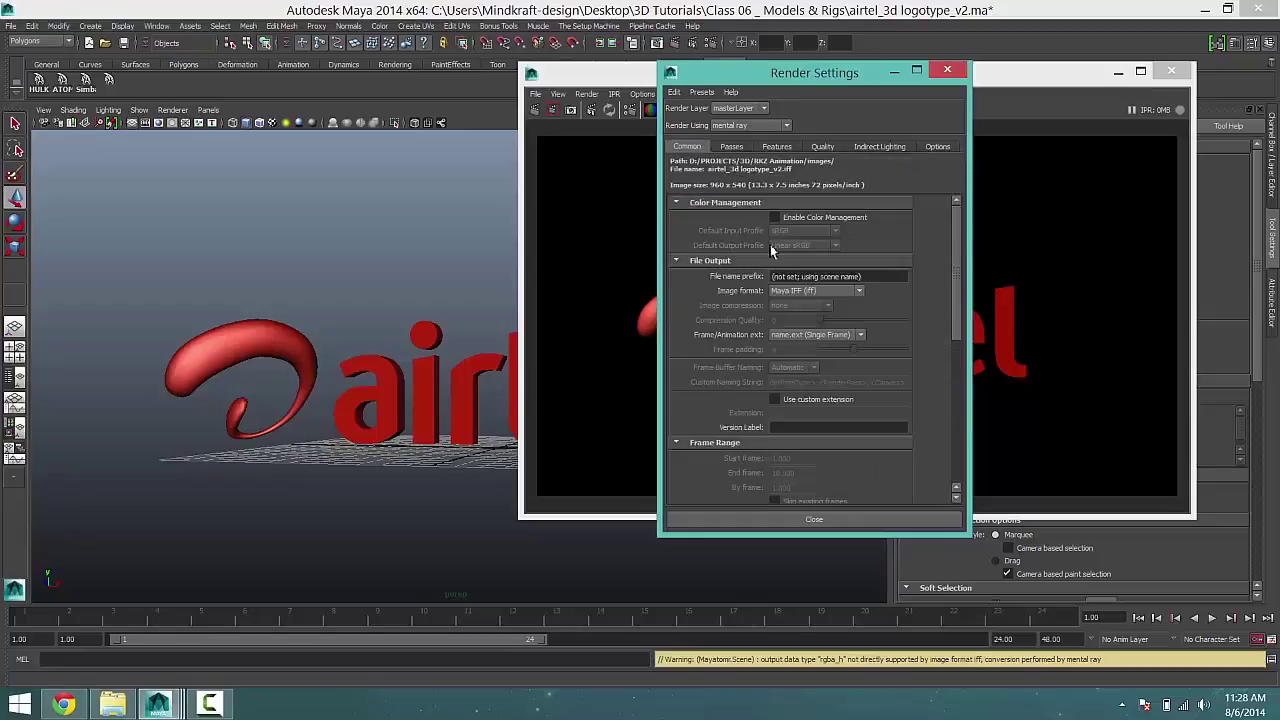
# Examine the Common render settings, including file output, renderable cameras, image size and scene assembly
pyautogui.scroll(-10, 812, 286)
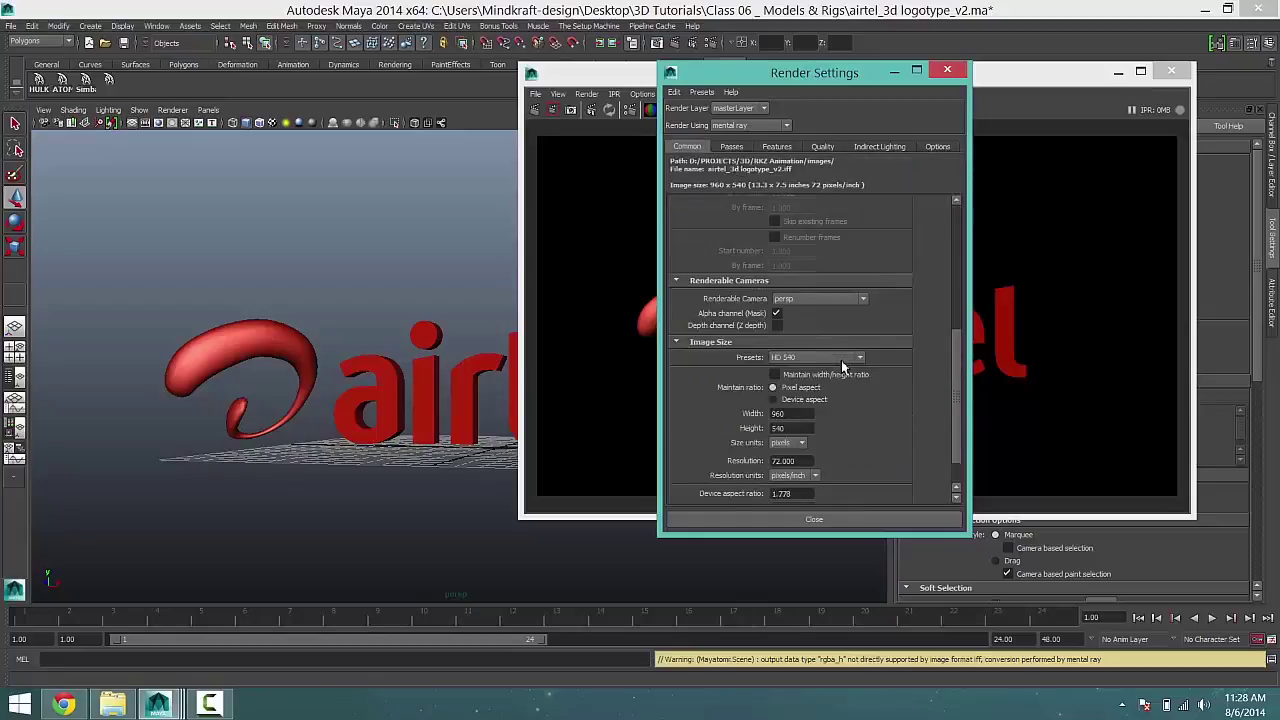
pyautogui.scroll(5, 834, 421)
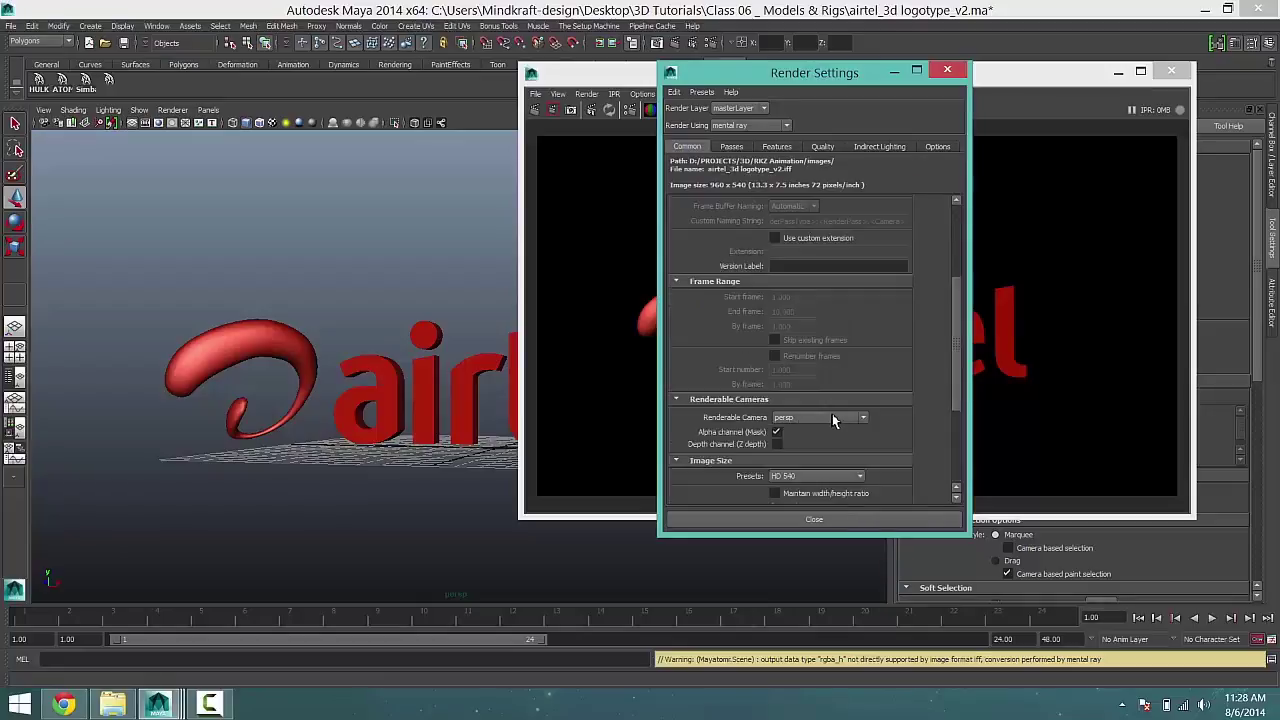
pyautogui.scroll(3, 834, 421)
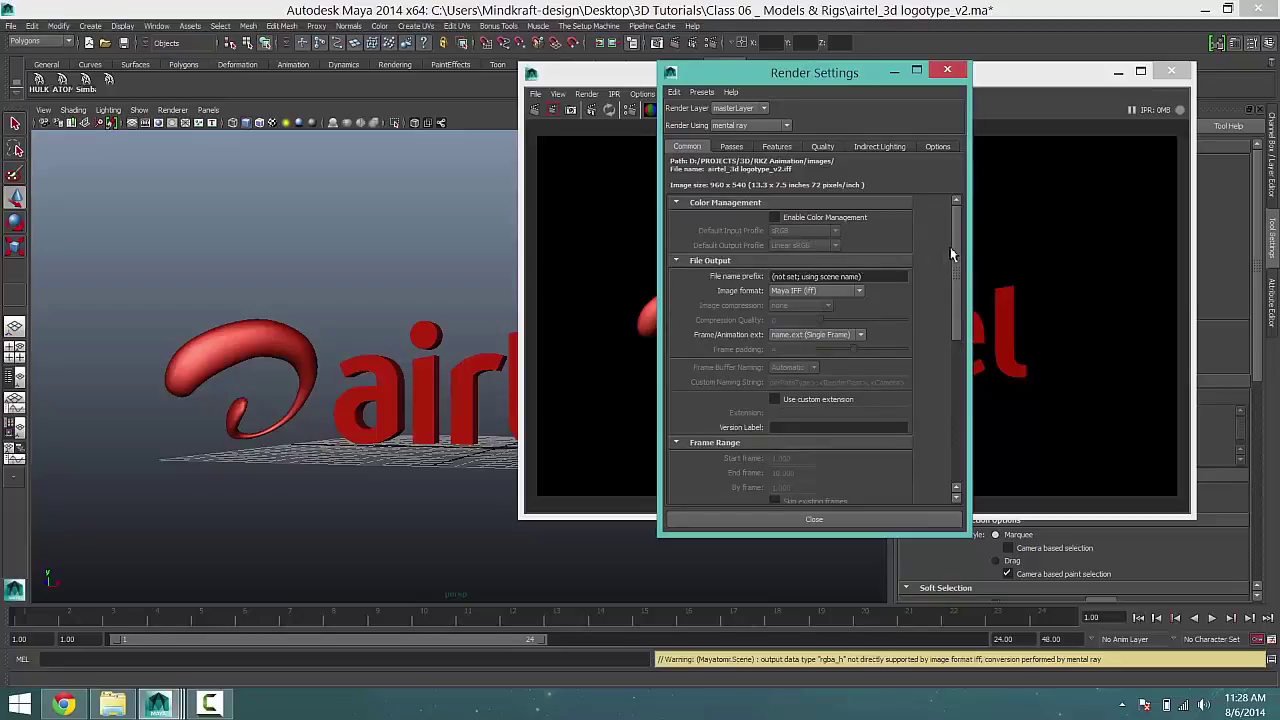
pyautogui.scroll(-3, 958, 277)
pyautogui.scroll(3, 930, 245)
pyautogui.scroll(-3, 838, 410)
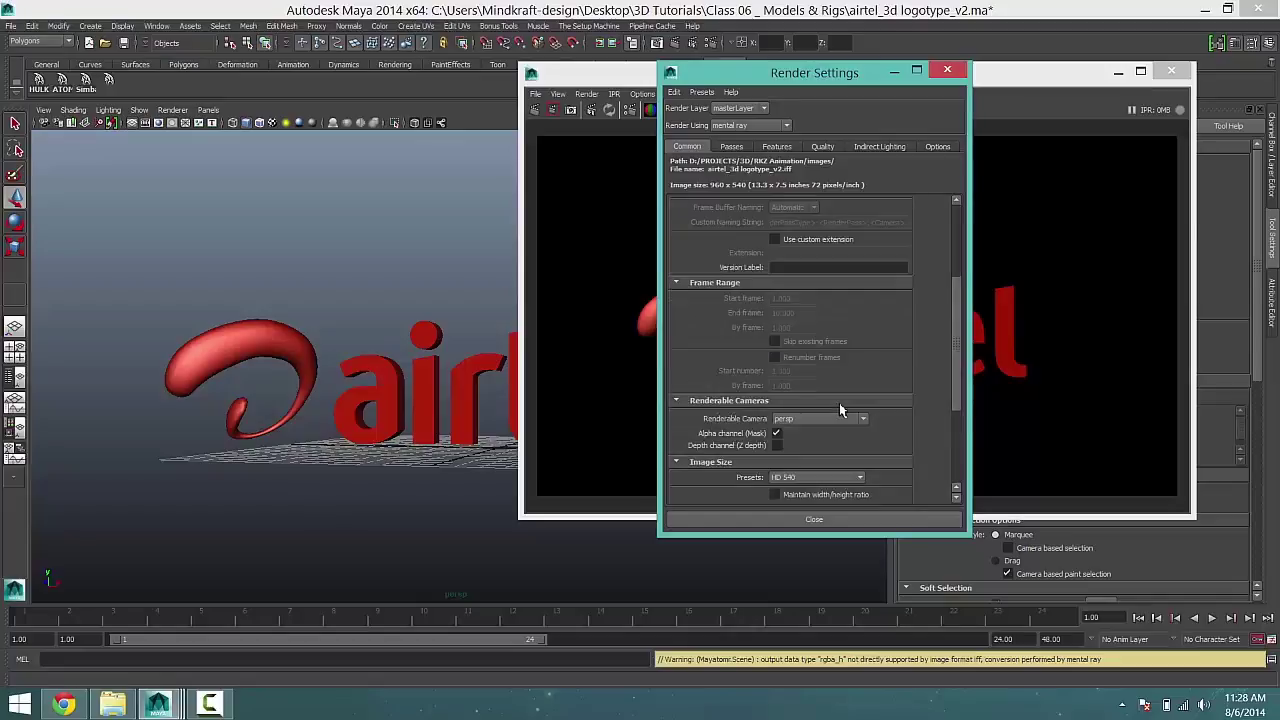
pyautogui.scroll(-3, 828, 448)
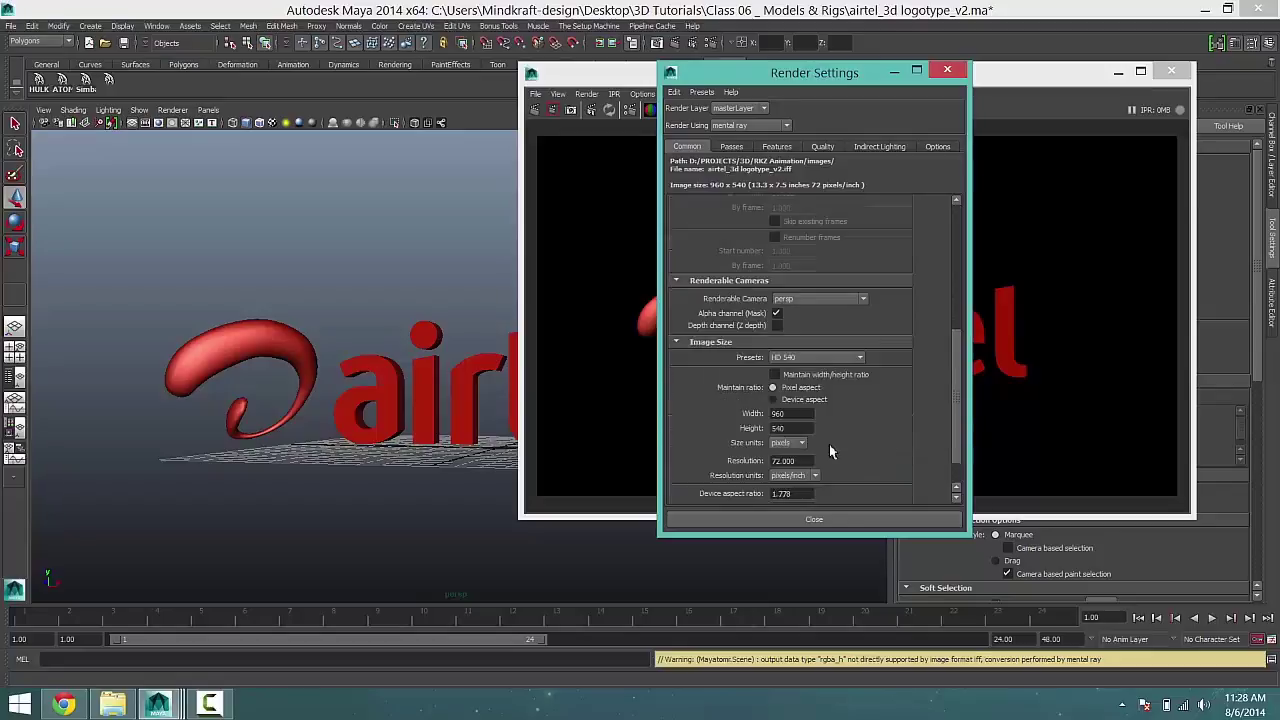
pyautogui.scroll(-1, 831, 453)
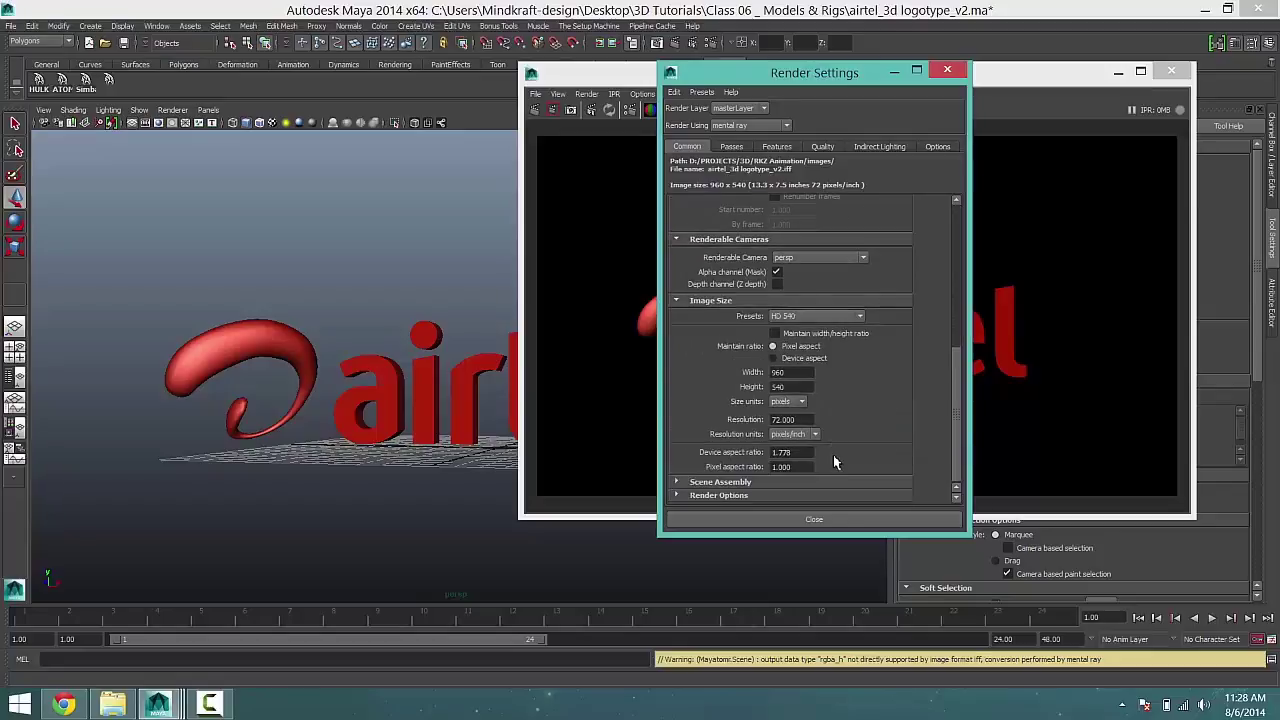
pyautogui.click(847, 481)
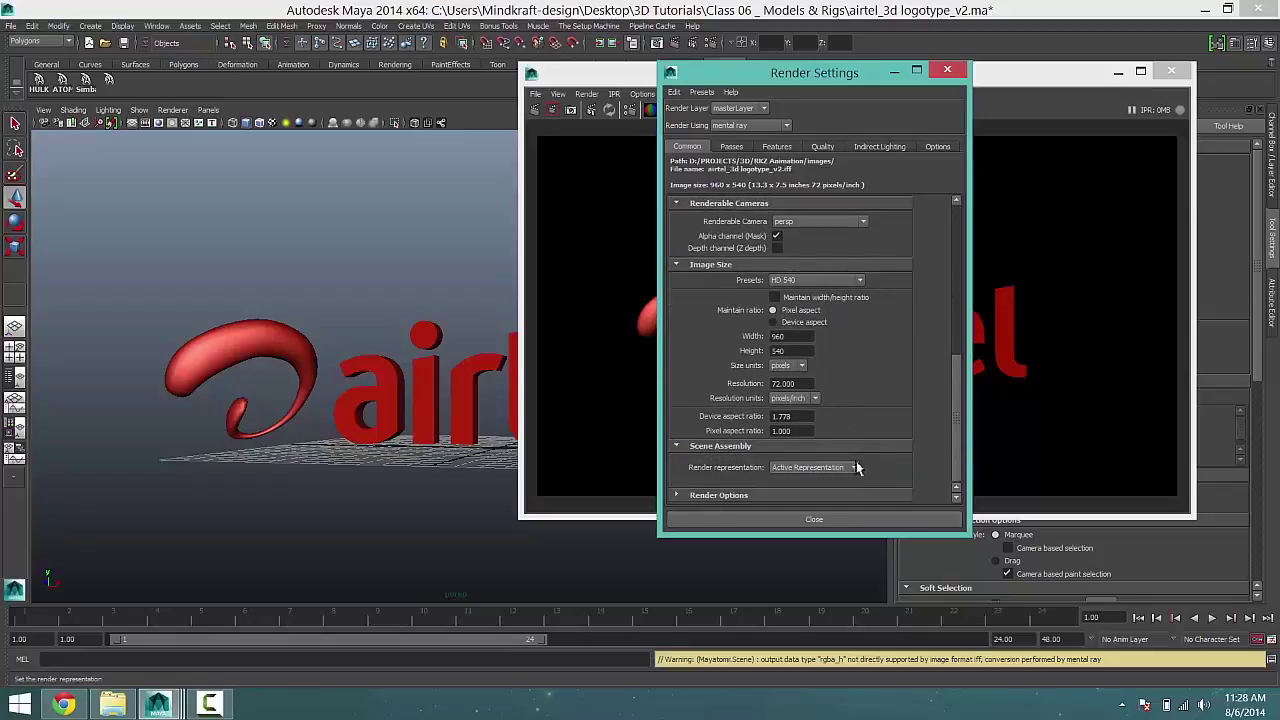
pyautogui.click(853, 448)
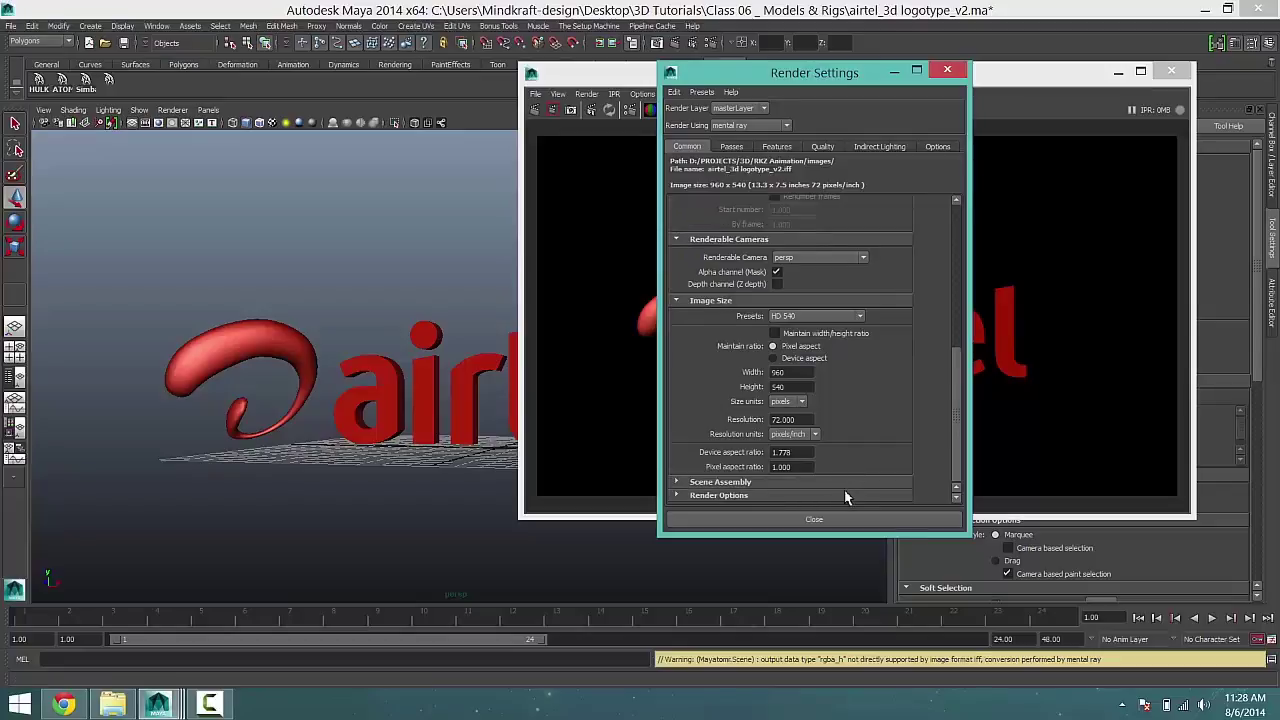
# Disable the default light in the Common settings' Render Options and render the logo again
pyautogui.click(844, 495)
pyautogui.scroll(-2, 851, 433)
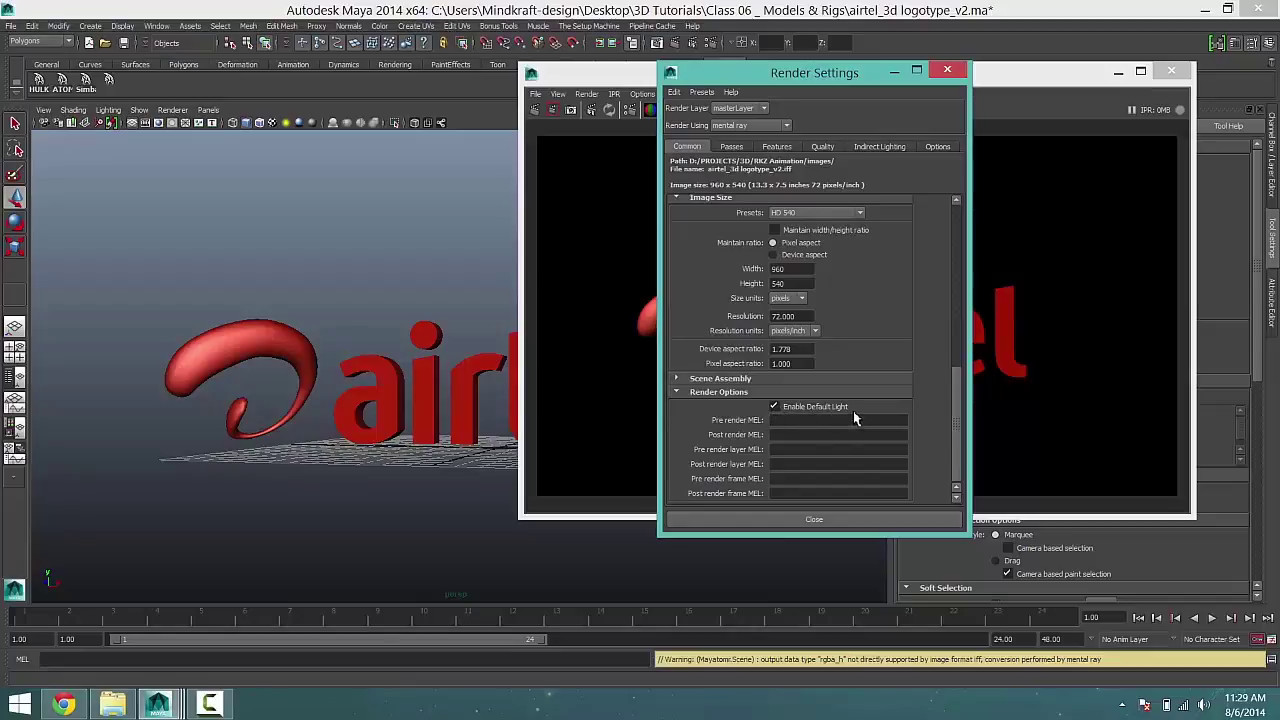
pyautogui.click(774, 408)
pyautogui.click(535, 110)
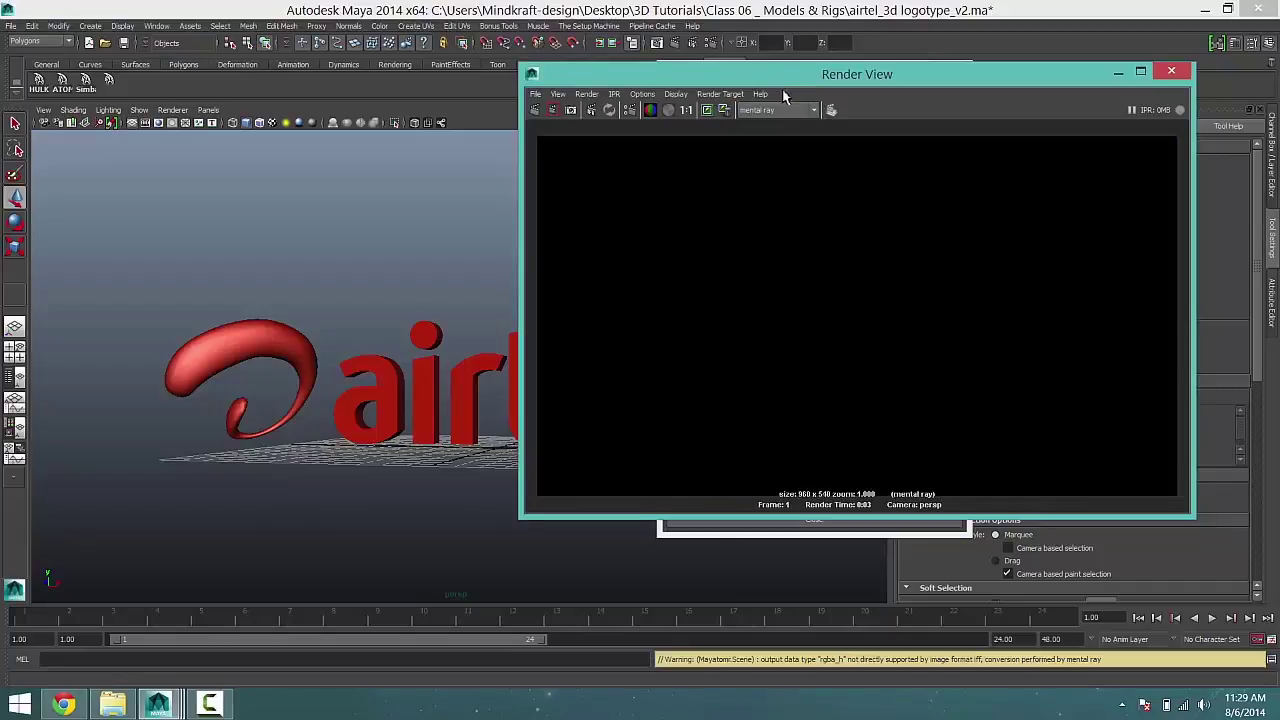
pyautogui.moveTo(782, 83); pyautogui.dragTo(450, 85)
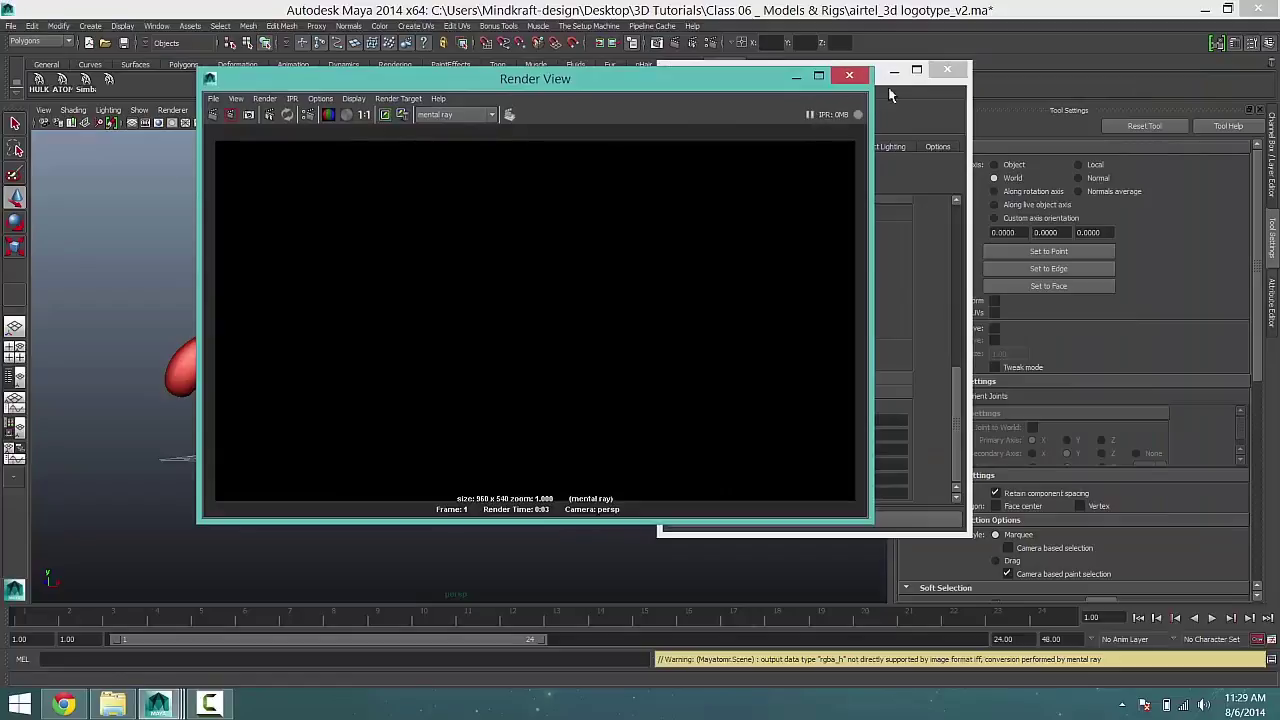
# Re-enable the default light in the Render Options and re-render the logo
pyautogui.click(962, 87)
pyautogui.moveTo(964, 88); pyautogui.dragTo(966, 112)
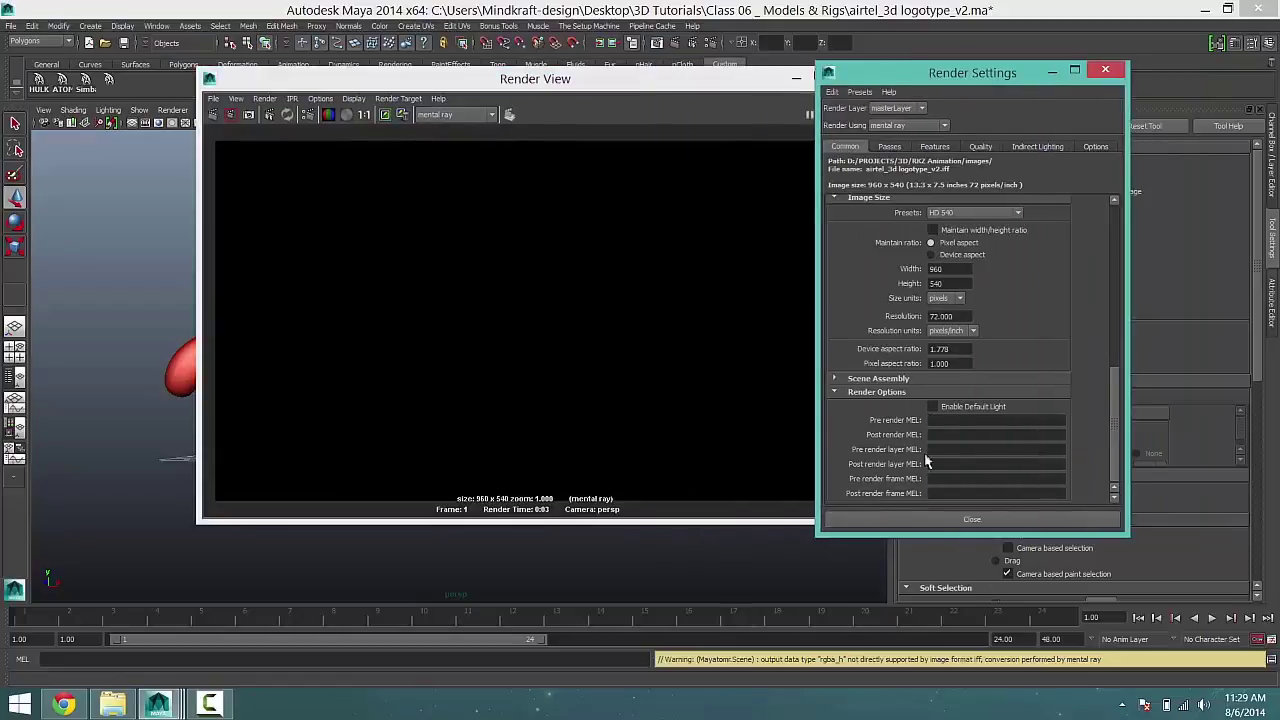
pyautogui.click(932, 407)
pyautogui.click(213, 116)
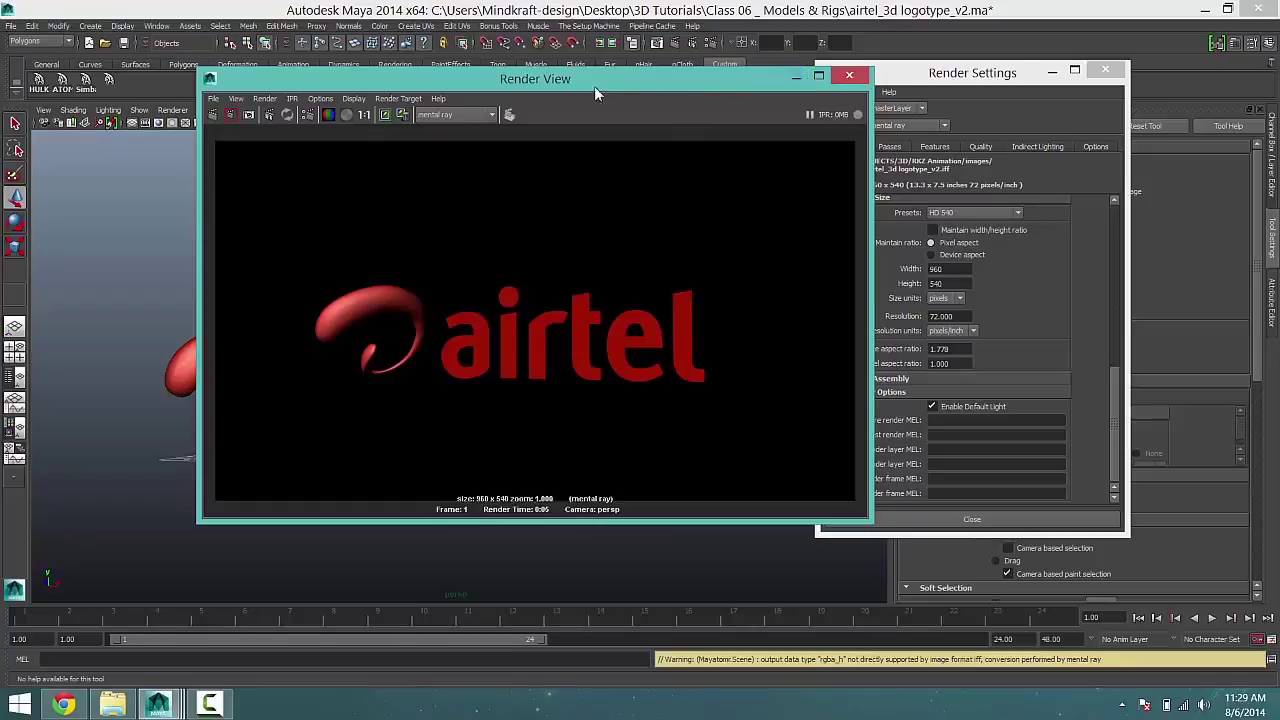
# Arrange the Render View and Render Settings windows so the rendered logo and the Render Options are both visible
pyautogui.moveTo(597, 86); pyautogui.dragTo(725, 71)
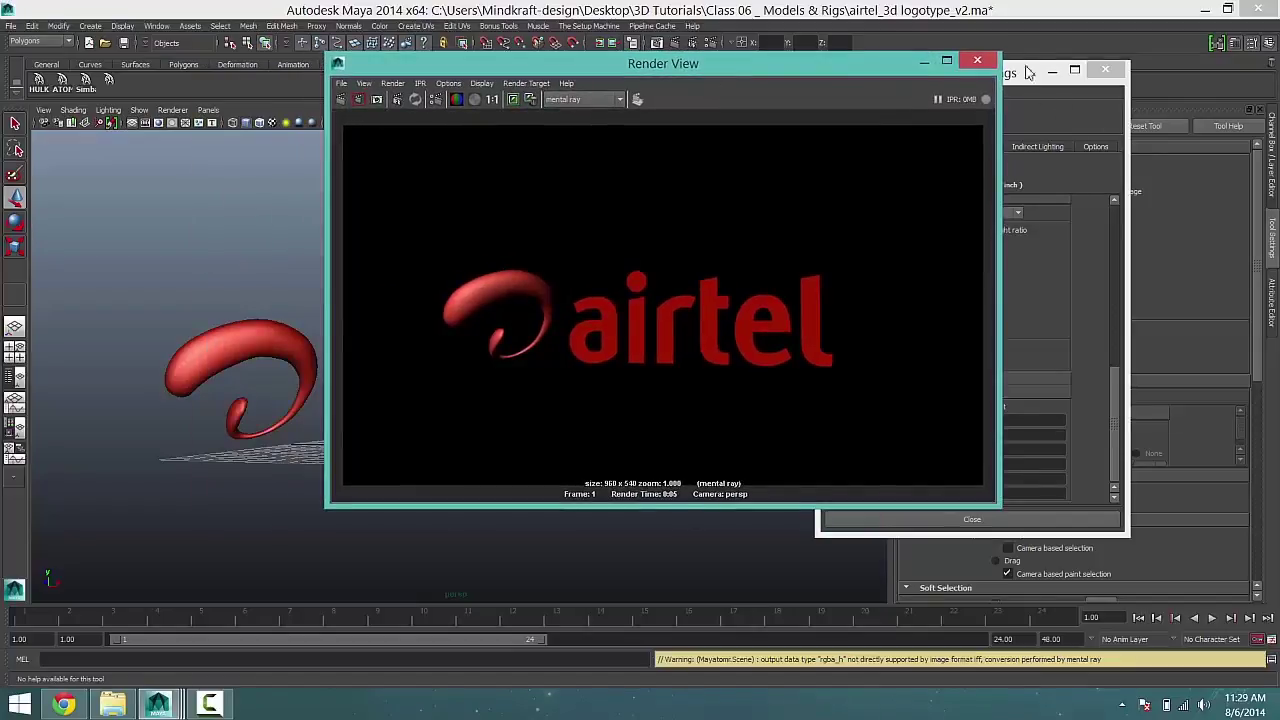
pyautogui.moveTo(1026, 82); pyautogui.dragTo(1080, 131)
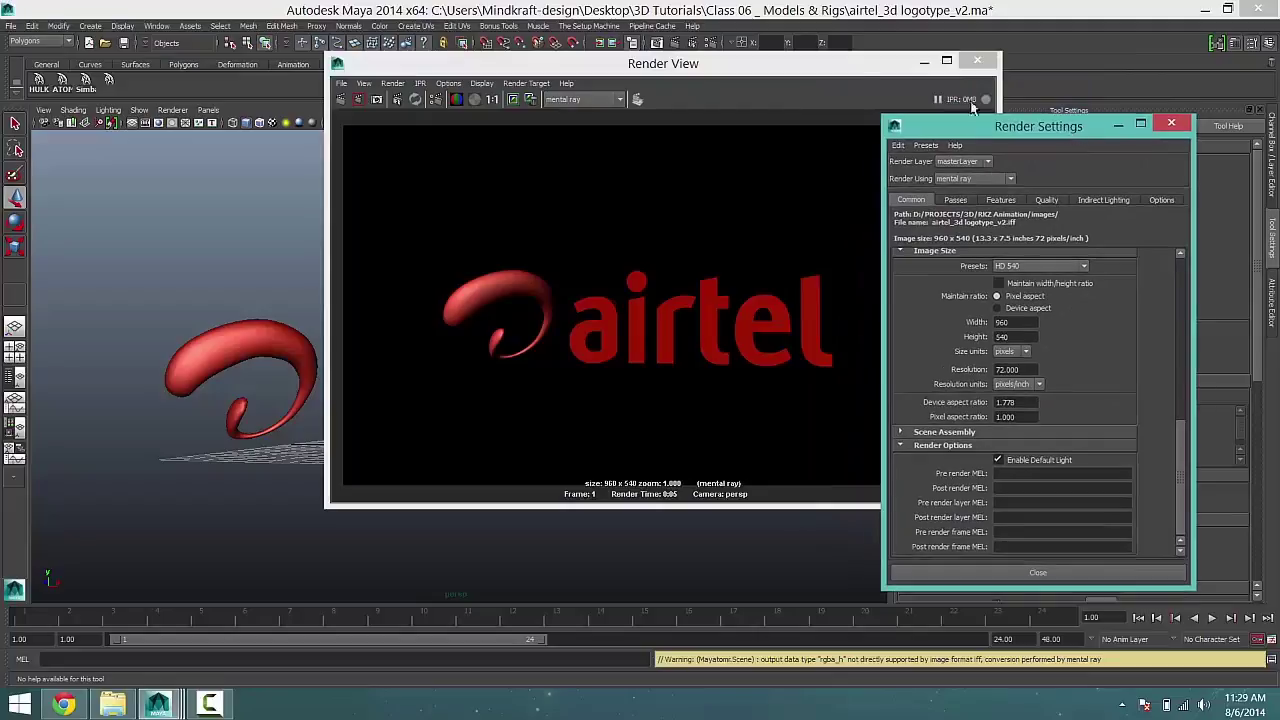
pyautogui.click(795, 66)
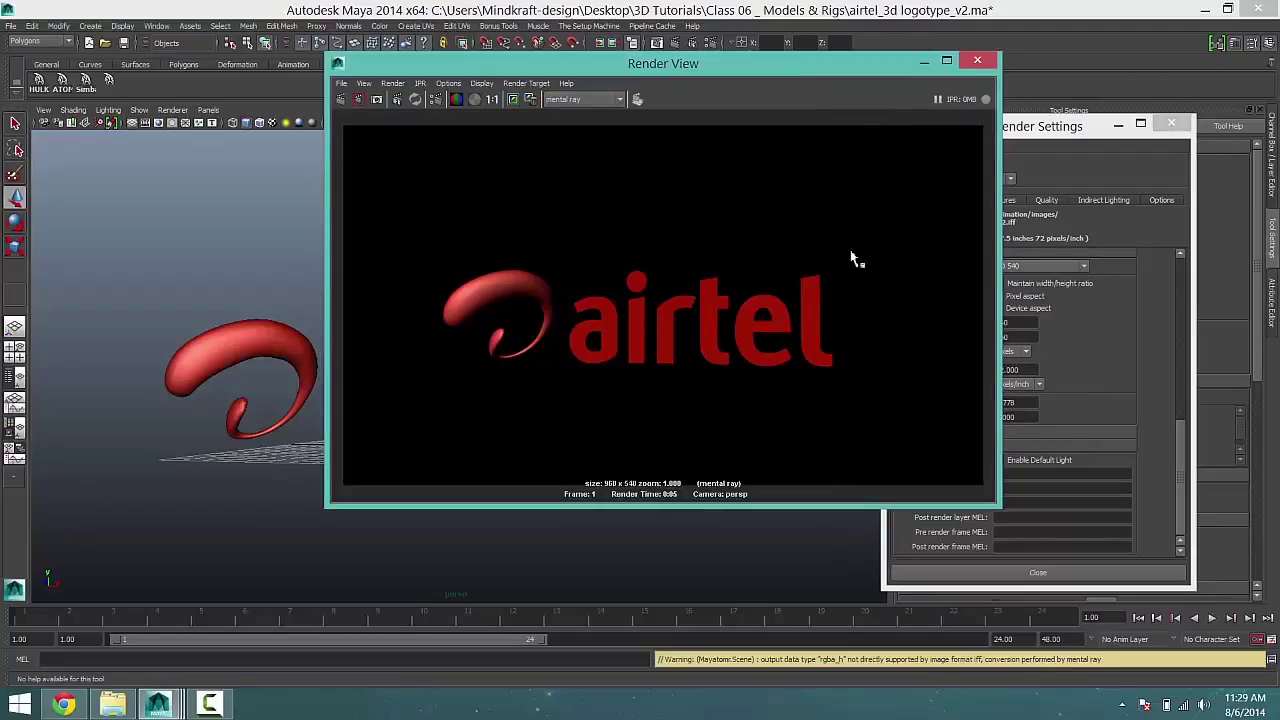
pyautogui.click(1039, 138)
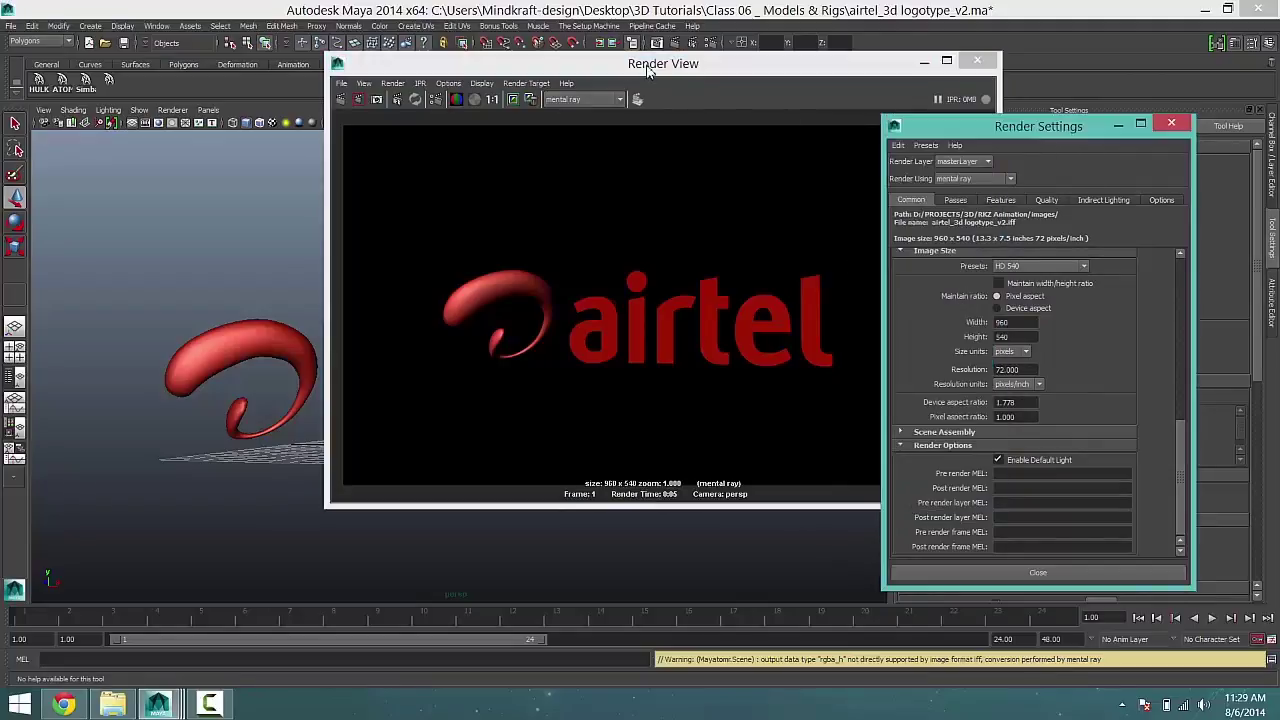
# Minimize the Render View and close the Render Settings window to return to the logo scene
pyautogui.click(702, 88)
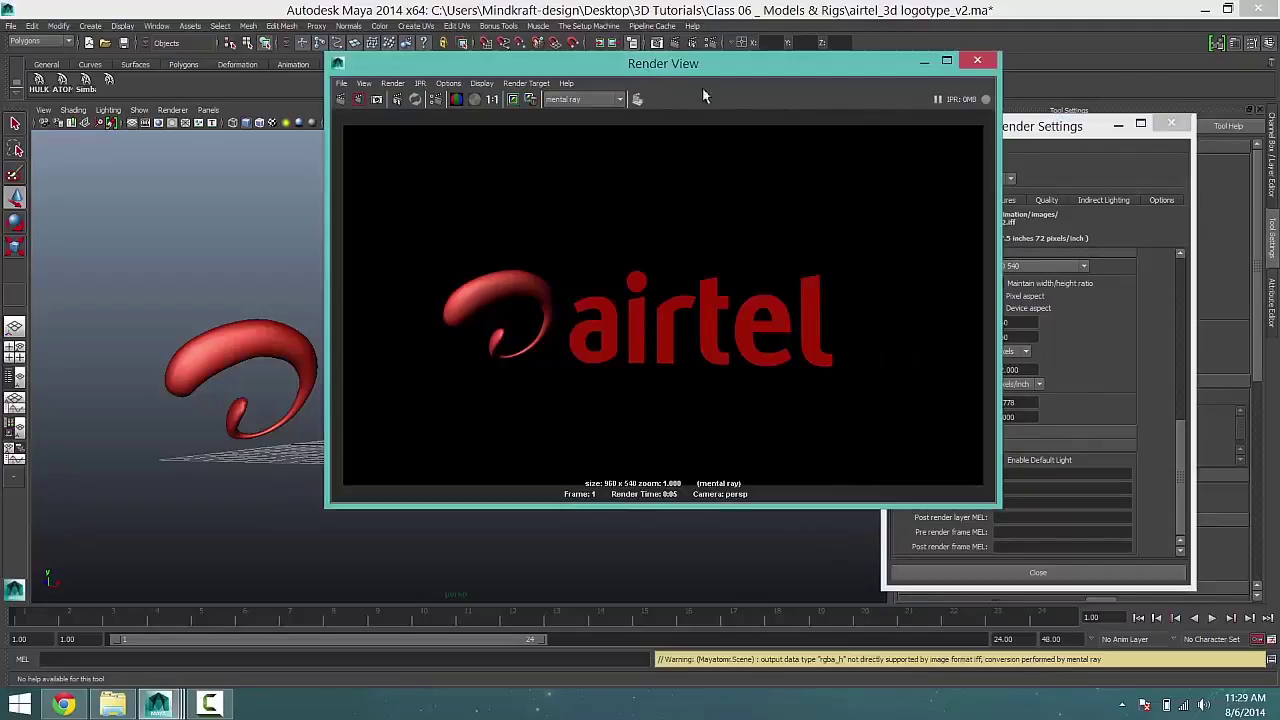
pyautogui.click(926, 63)
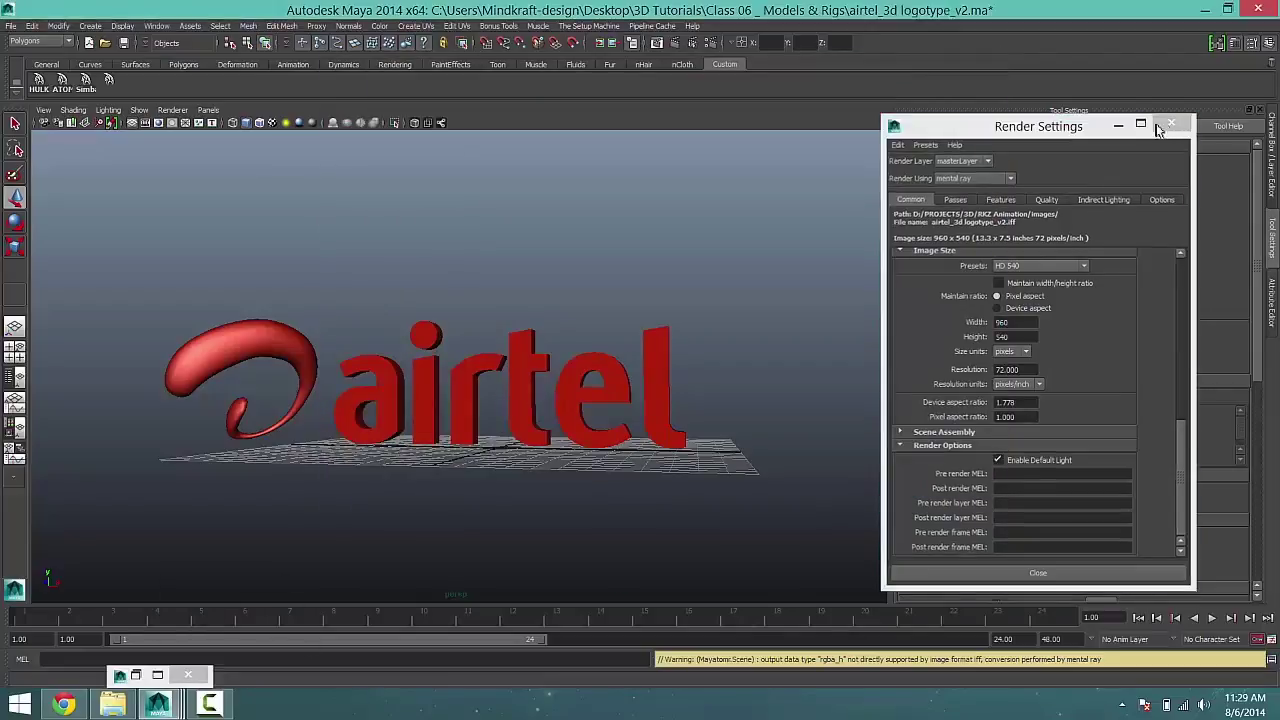
pyautogui.click(1171, 124)
# Create a polygon plane about 103.7 by 92 units on the grid, spreading beneath and behind the airtel logo
pyautogui.keyDown('alt'); pyautogui.moveTo(370, 400); pyautogui.dragTo(620, 440); pyautogui.keyUp('alt')
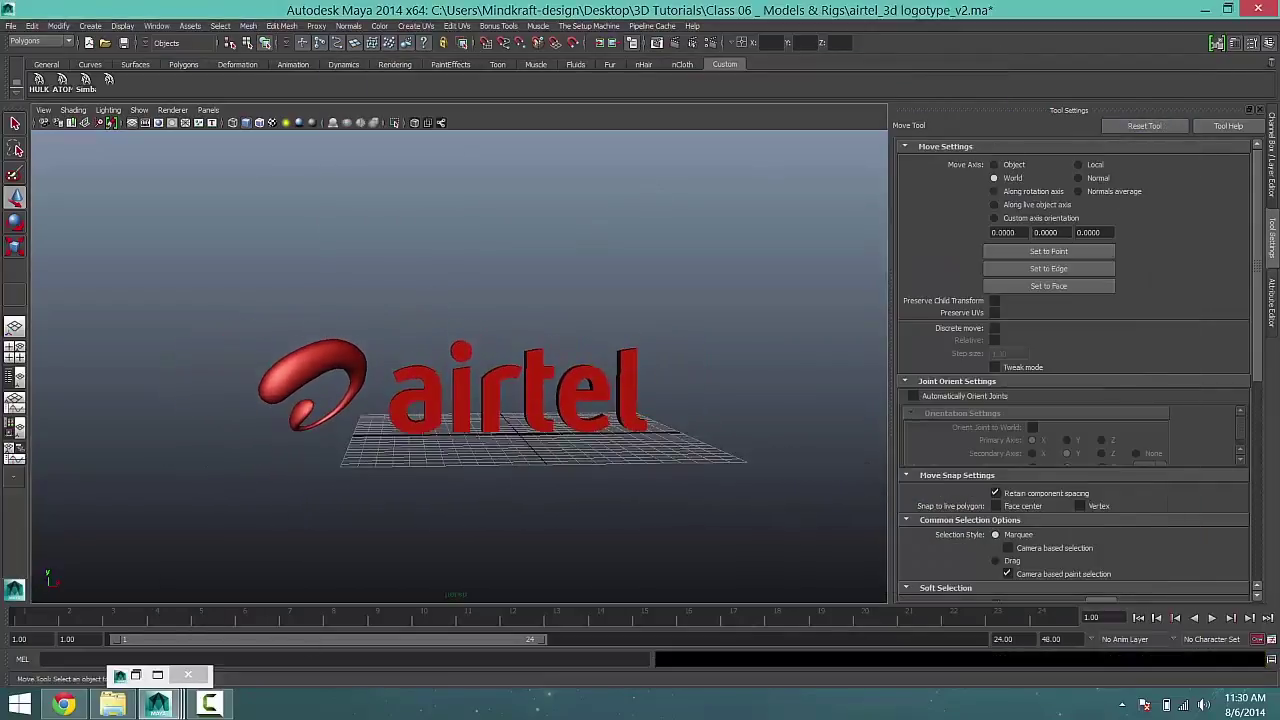
pyautogui.click(185, 66)
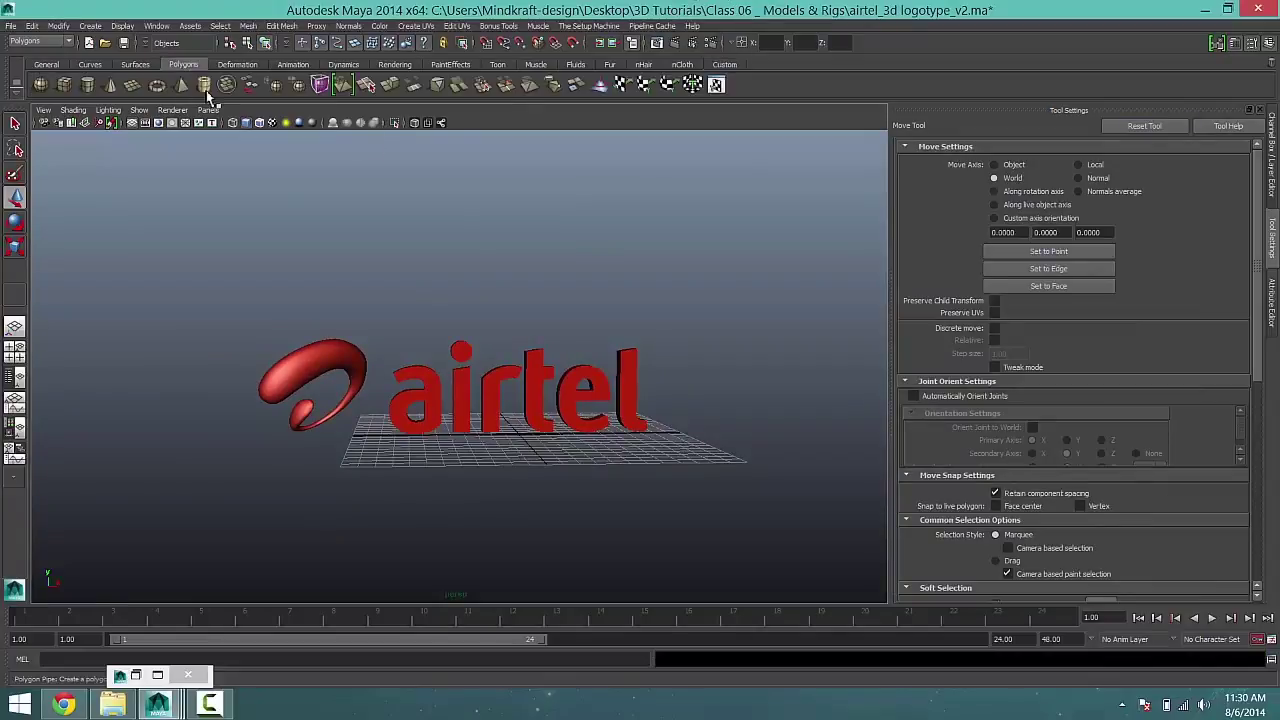
pyautogui.click(131, 85)
pyautogui.moveTo(130, 330); pyautogui.dragTo(1130, 614)
# Move the plane forward along Z to about -15.2 so it extends farther in front of the logo
pyautogui.press('w')
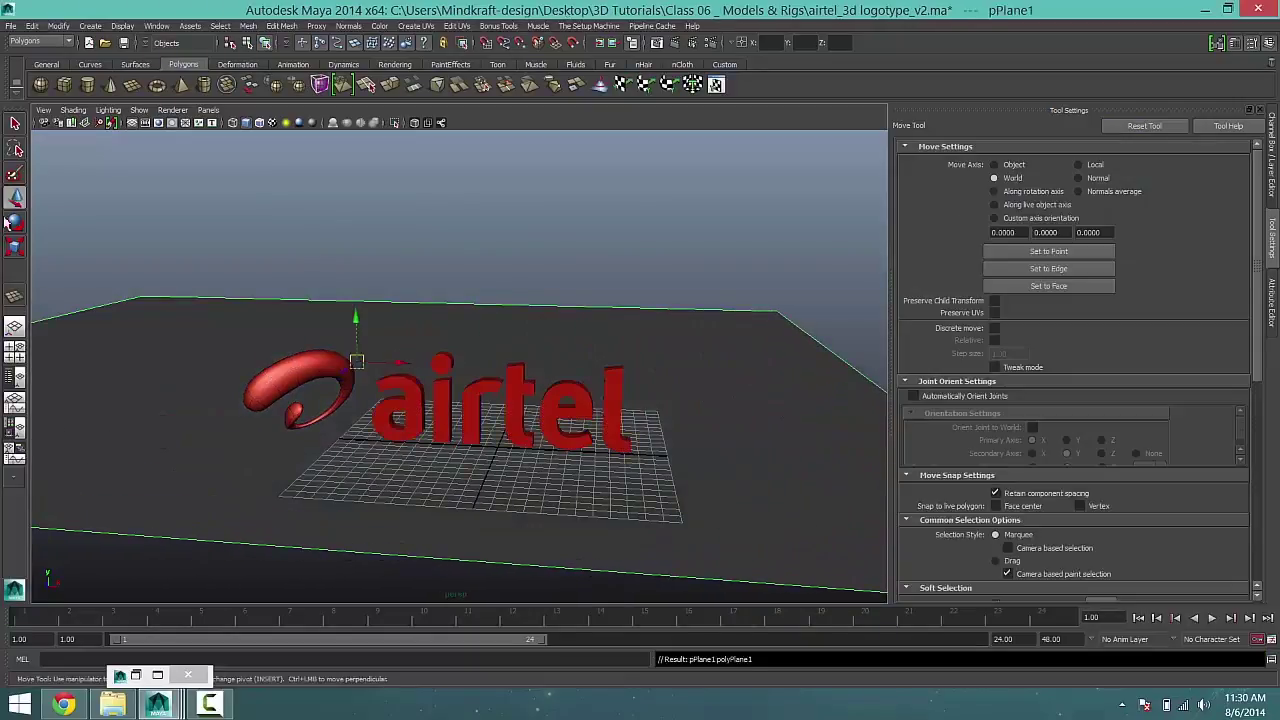
pyautogui.keyDown('alt'); pyautogui.moveTo(410, 367); pyautogui.dragTo(409, 409); pyautogui.keyUp('alt')
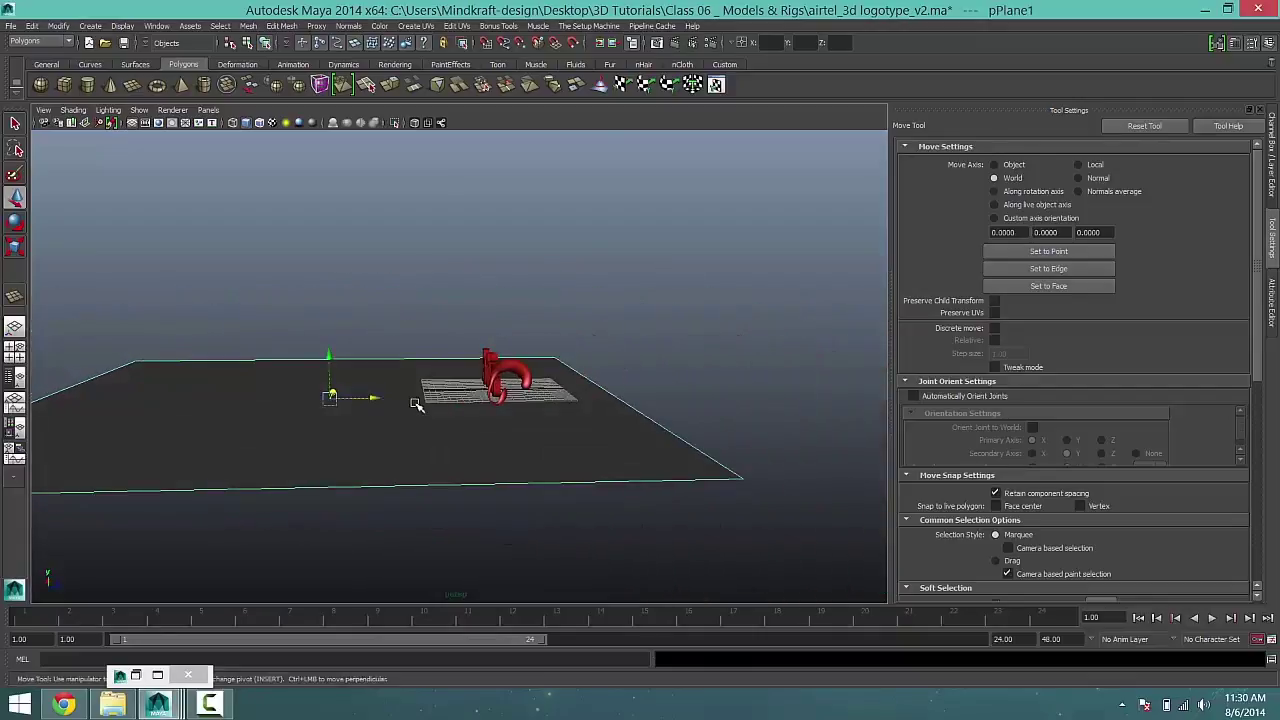
pyautogui.click(374, 397)
pyautogui.moveTo(383, 397); pyautogui.dragTo(461, 405)
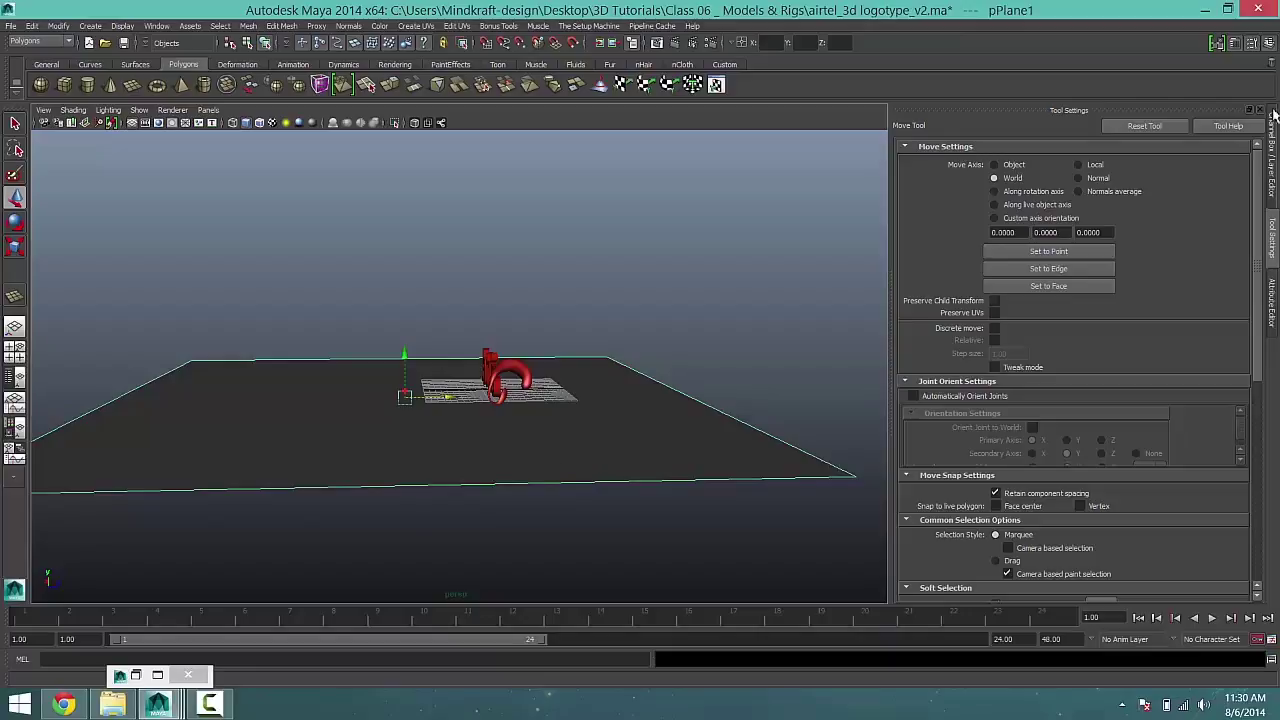
# Set the plane's Subdivisions Width and Subdivisions Height to 12
pyautogui.click(1273, 172)
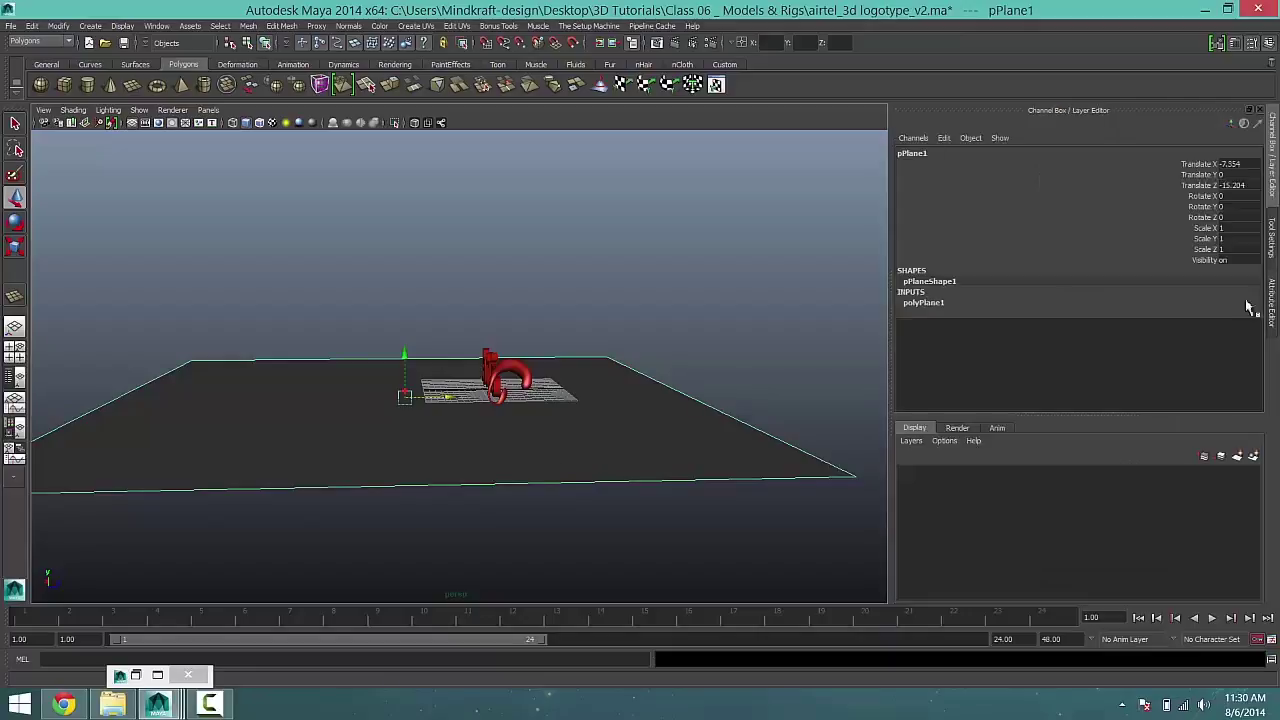
pyautogui.click(1045, 303)
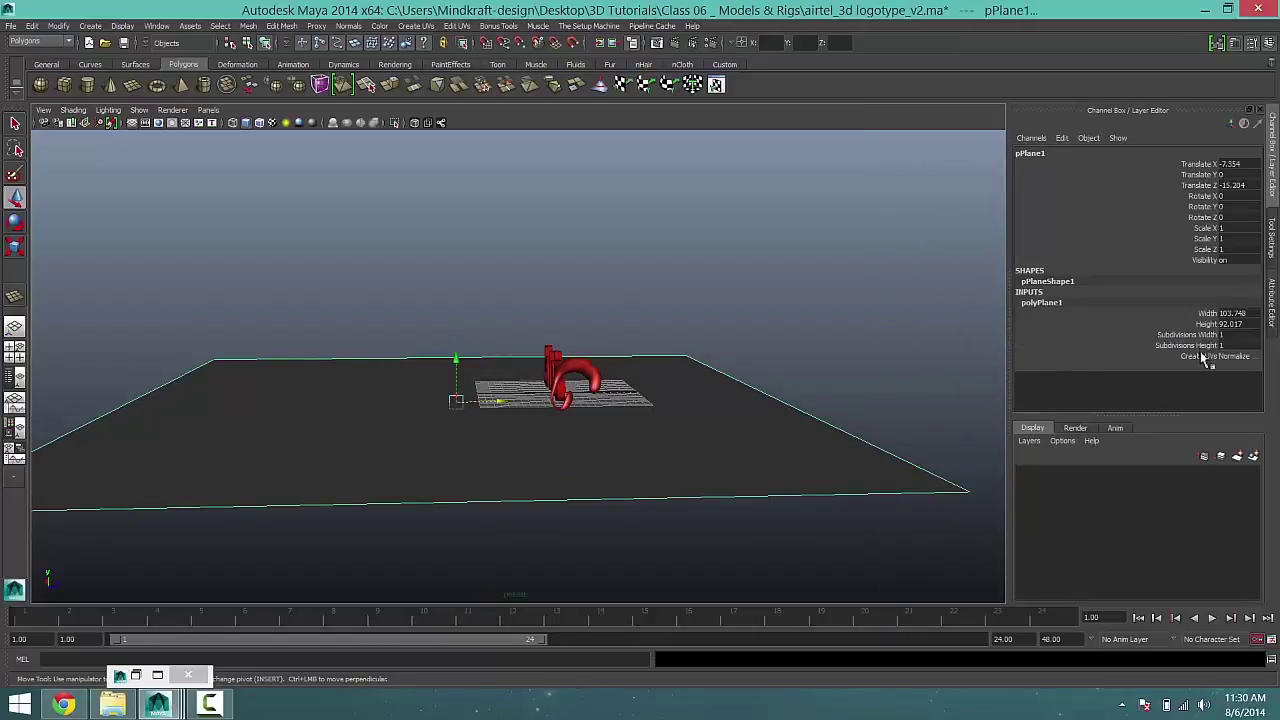
pyautogui.moveTo(1190, 334); pyautogui.dragTo(1190, 345)
pyautogui.moveTo(527, 436); pyautogui.dragTo(590, 444, button='middle')
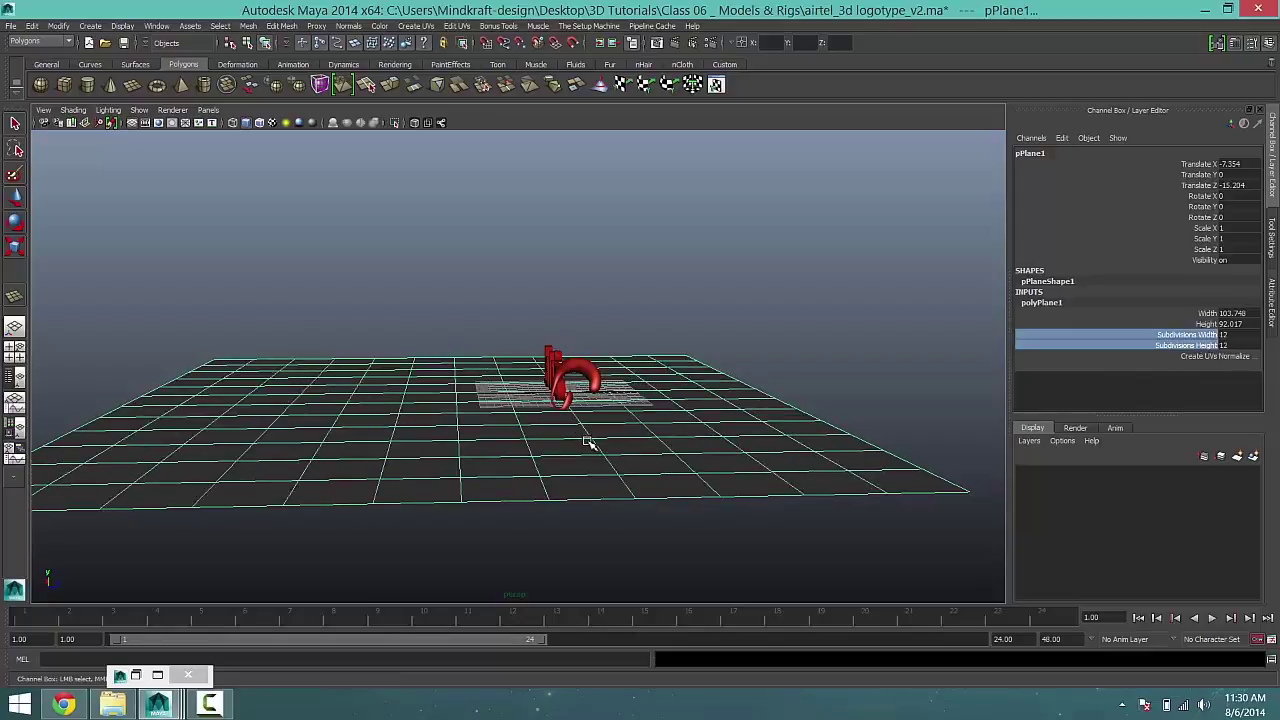
# Switch the plane to vertex mode, select the six rear rows of vertices and start editing their rotation pivot
pyautogui.keyDown('alt'); pyautogui.moveTo(639, 465); pyautogui.dragTo(408, 477, button='right'); pyautogui.keyUp('alt')
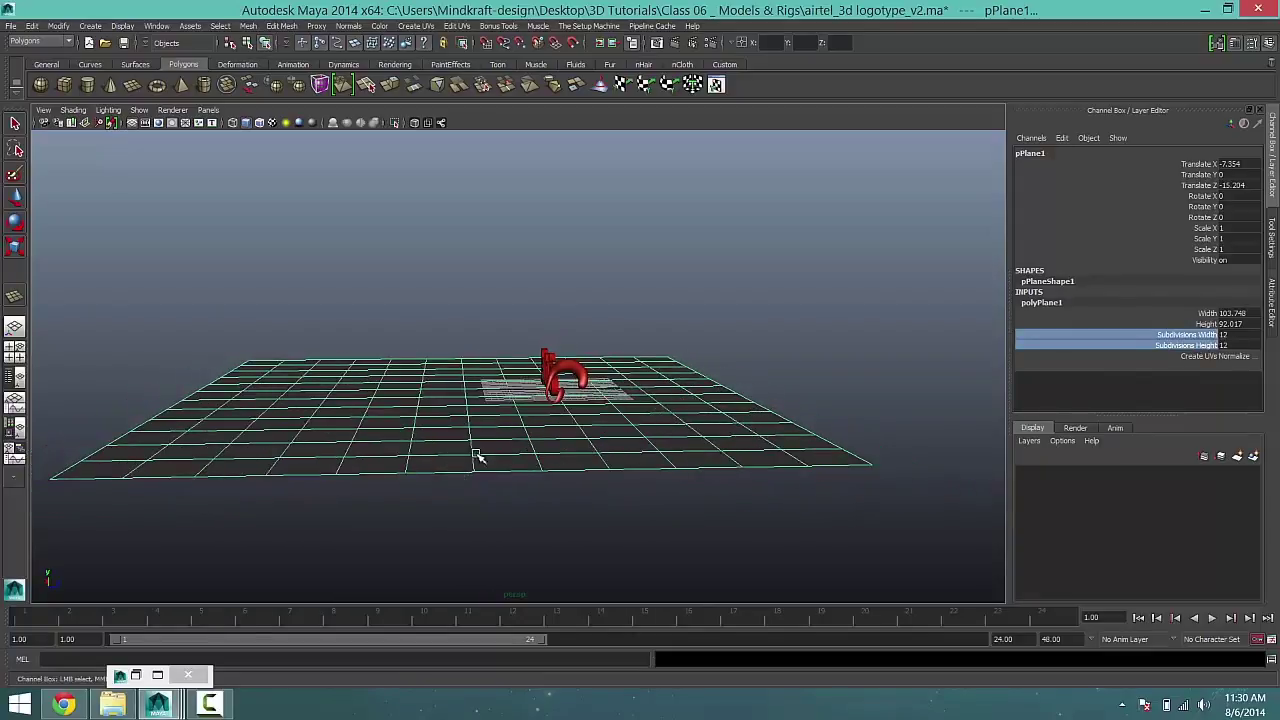
pyautogui.moveTo(420, 388); pyautogui.dragTo(443, 408, button='right')
pyautogui.keyDown('alt'); pyautogui.moveTo(443, 408); pyautogui.dragTo(509, 320, button='middle'); pyautogui.keyUp('alt')
pyautogui.keyDown('alt'); pyautogui.moveTo(495, 403); pyautogui.dragTo(491, 397); pyautogui.keyUp('alt')
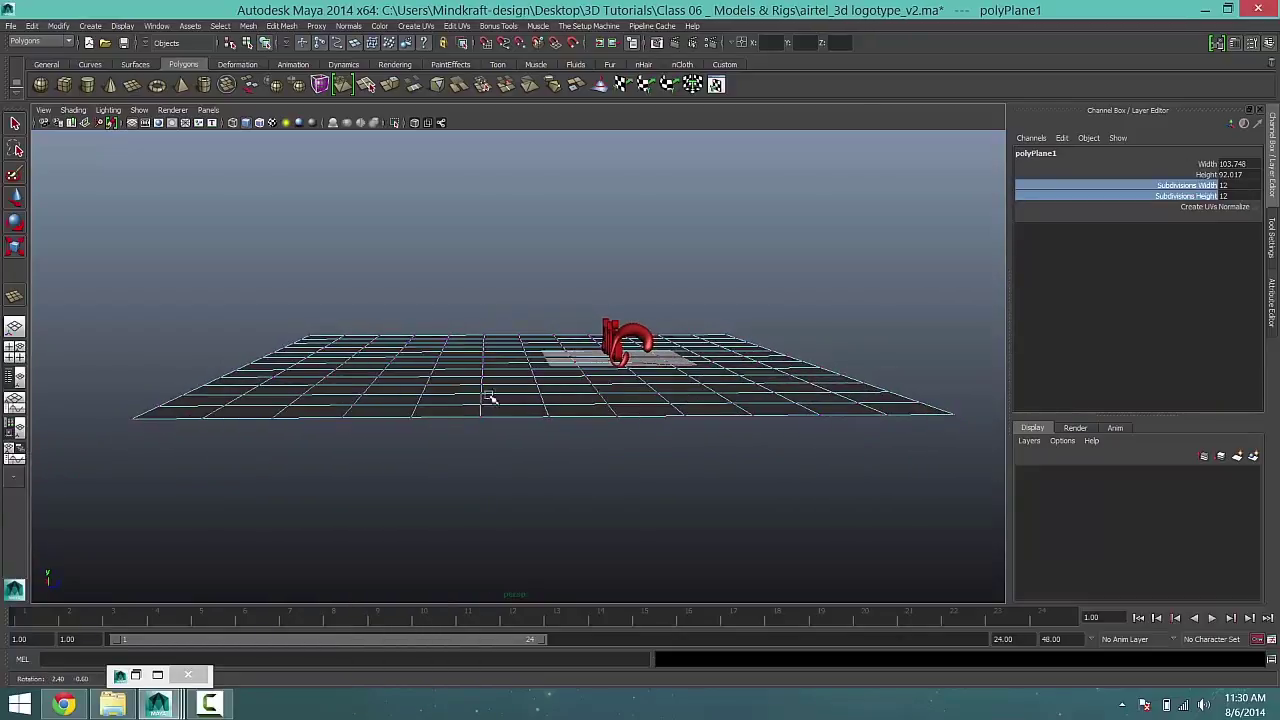
pyautogui.moveTo(501, 293); pyautogui.dragTo(88, 509)
pyautogui.press('w')
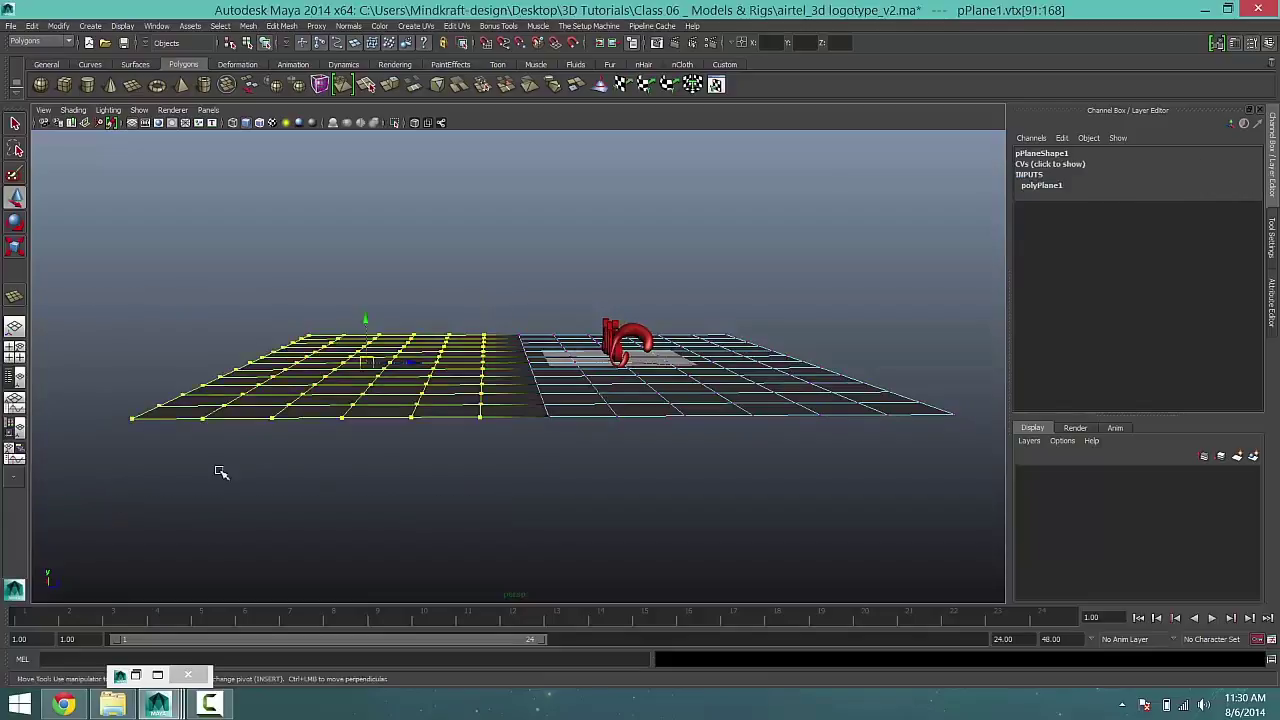
pyautogui.press('e')
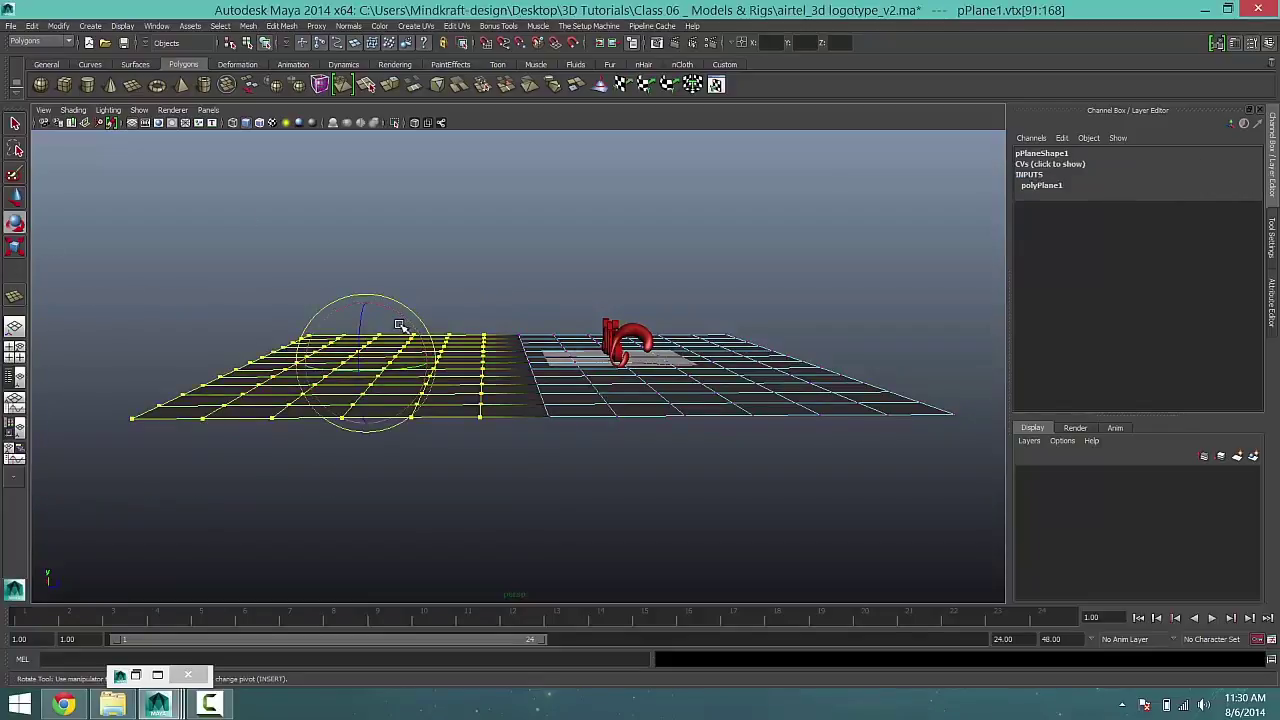
pyautogui.press('Insert')
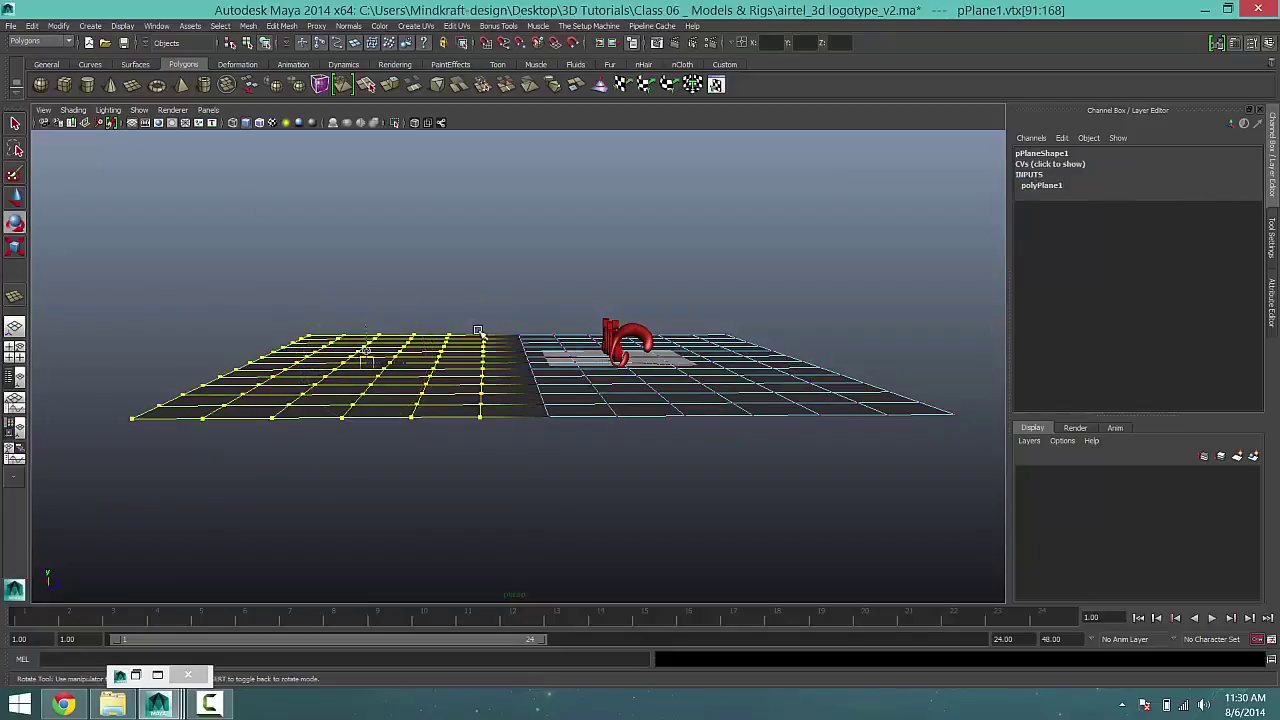
pyautogui.click(417, 357)
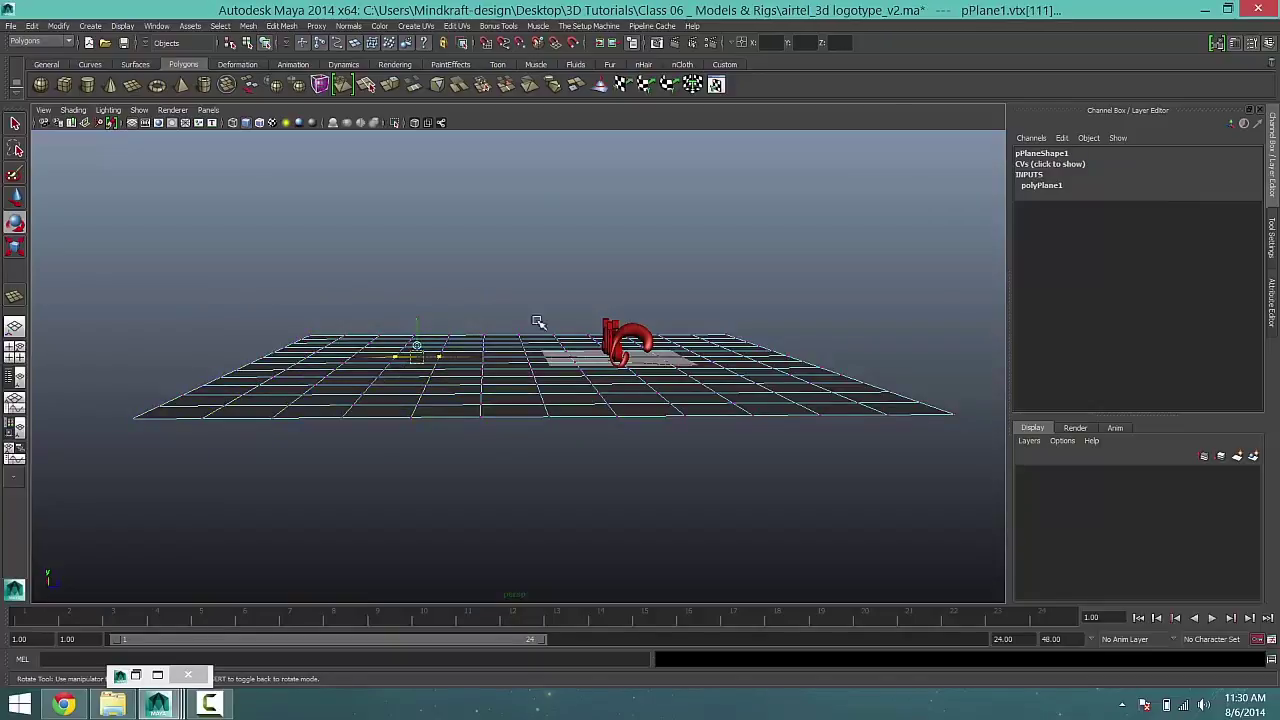
# Select the seven rear rows of plane vertices and move the rotation pivot to the fold line just behind the logo
pyautogui.moveTo(544, 314); pyautogui.dragTo(134, 446)
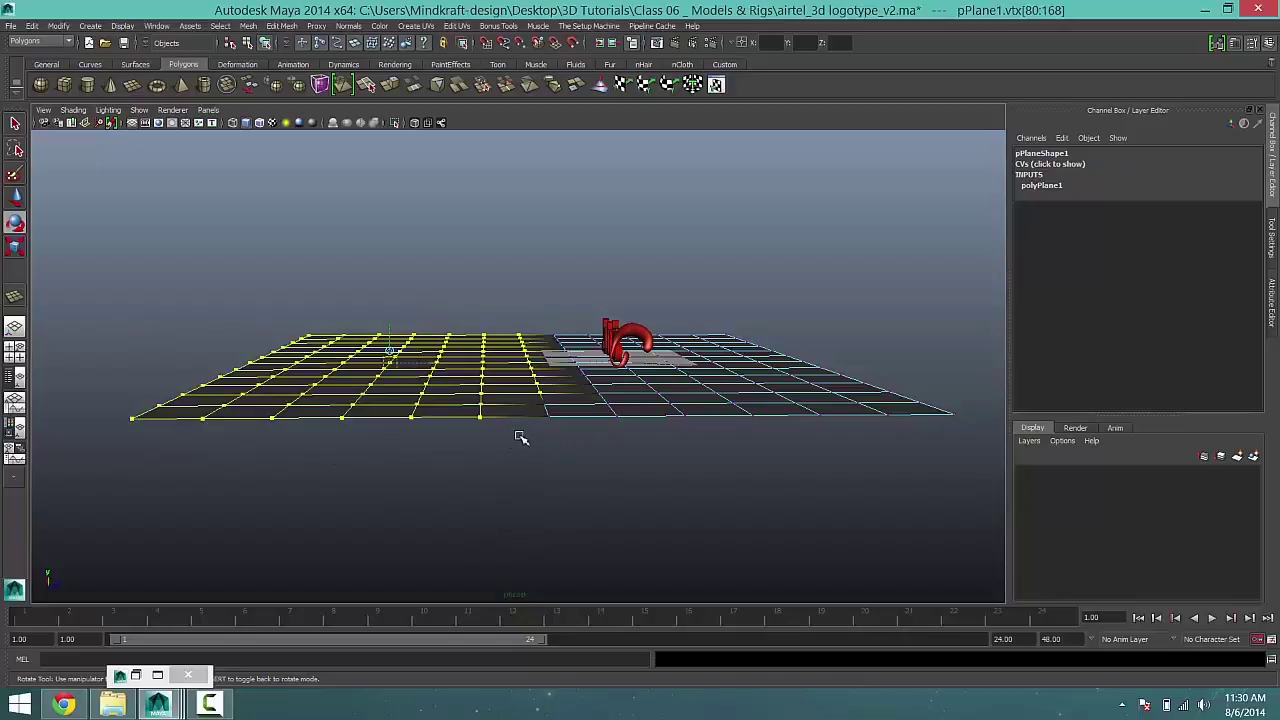
pyautogui.keyDown('shift'); pyautogui.moveTo(540, 424); pyautogui.dragTo(566, 400); pyautogui.keyUp('shift')
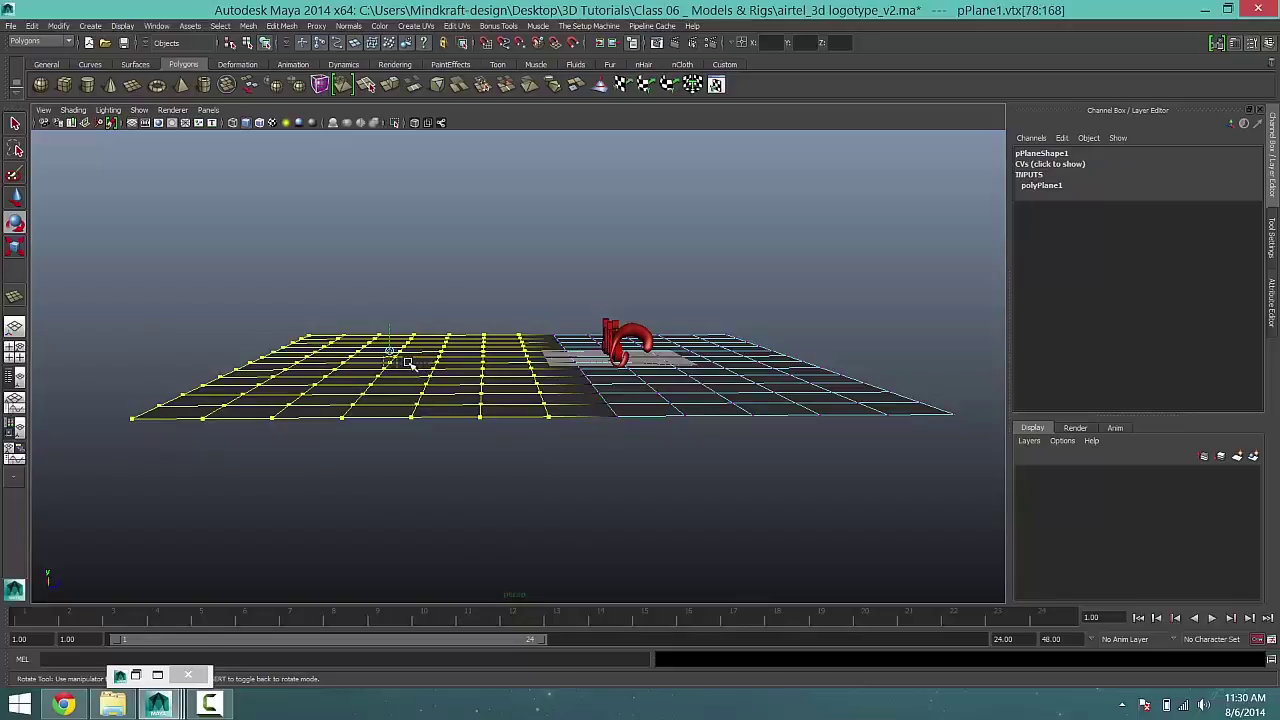
pyautogui.moveTo(408, 362); pyautogui.dragTo(568, 381)
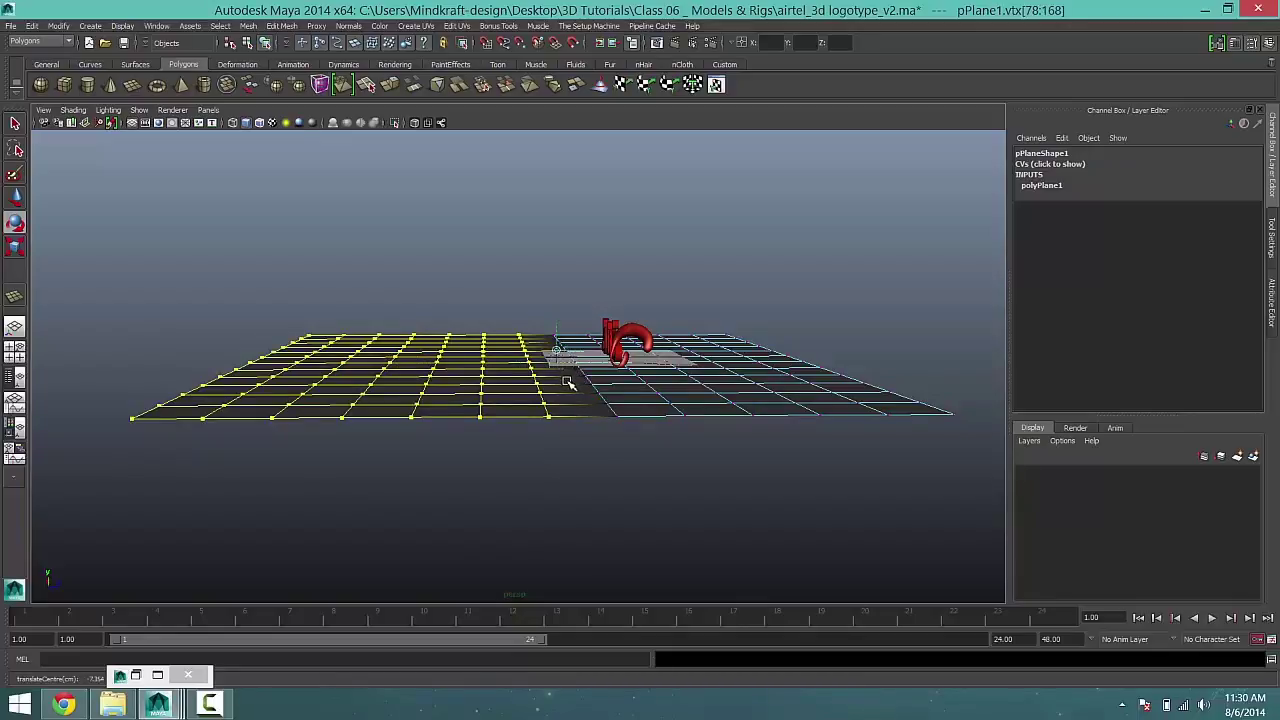
# Rotate the selected rear vertices upright about the fold line to form a backdrop wall behind the logo
pyautogui.press('e')
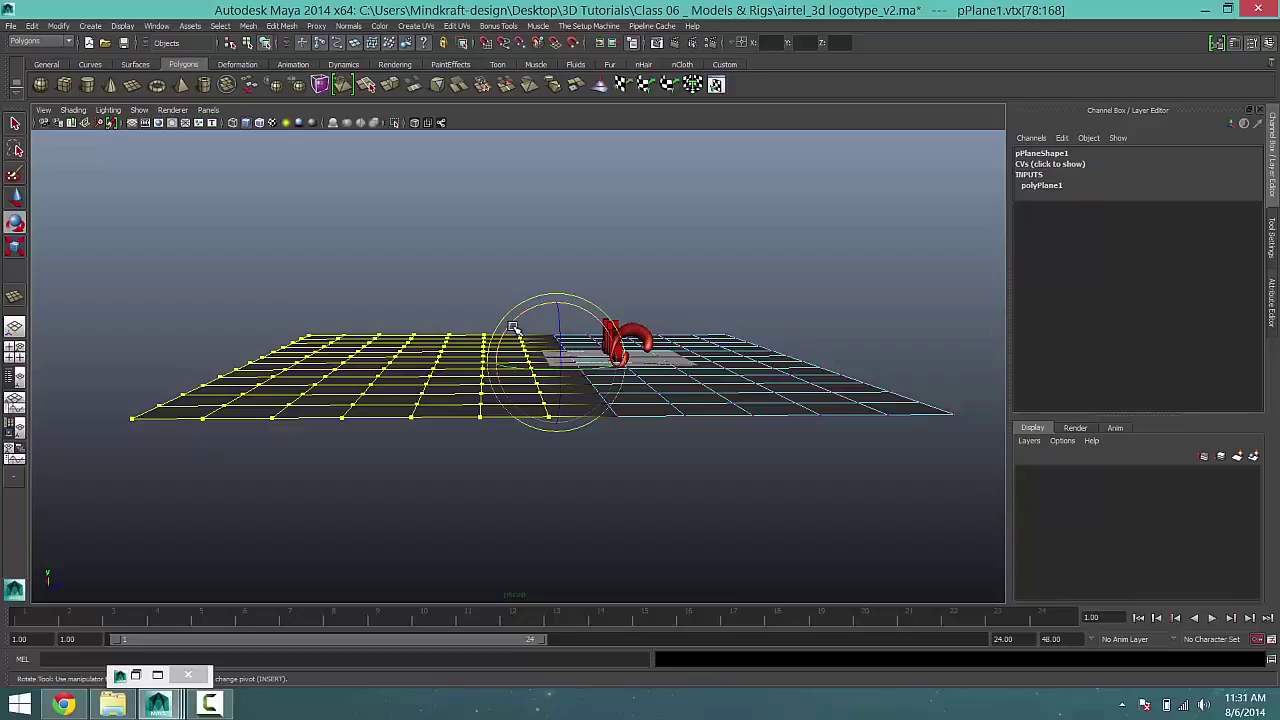
pyautogui.moveTo(514, 326); pyautogui.dragTo(480, 418)
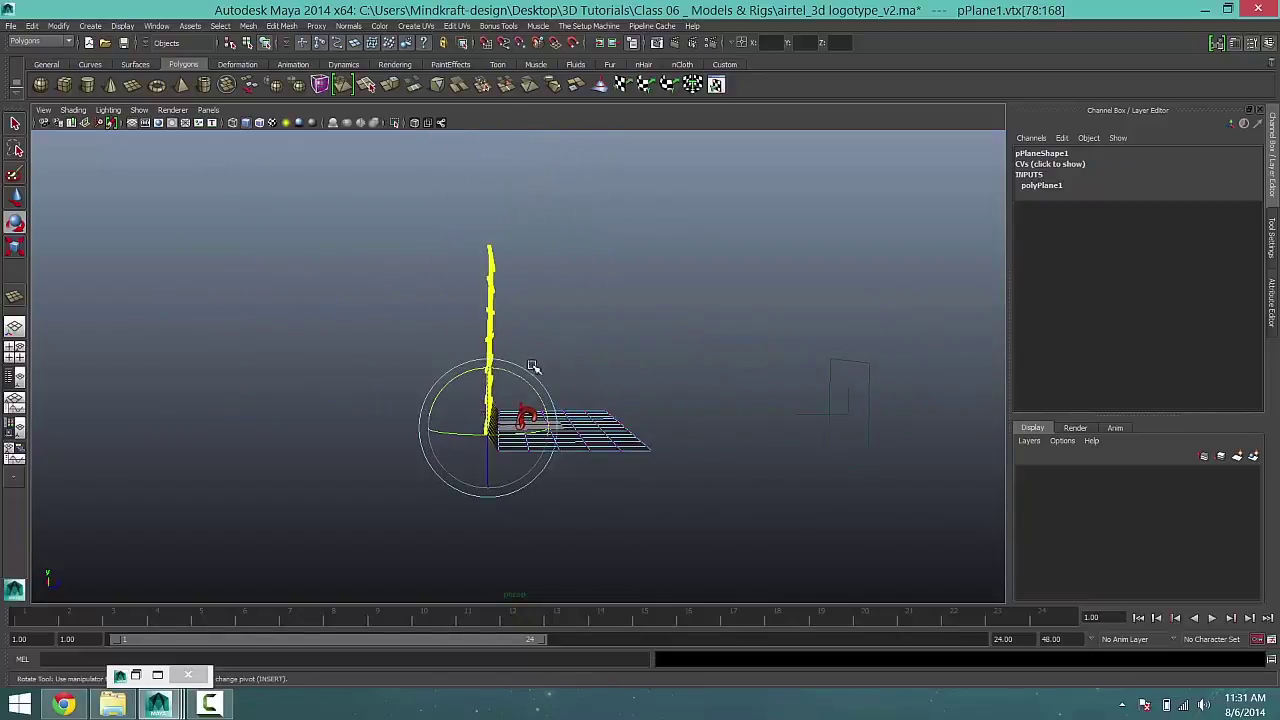
pyautogui.keyDown('alt'); pyautogui.moveTo(495, 392); pyautogui.dragTo(573, 389, button='right'); pyautogui.keyUp('alt')
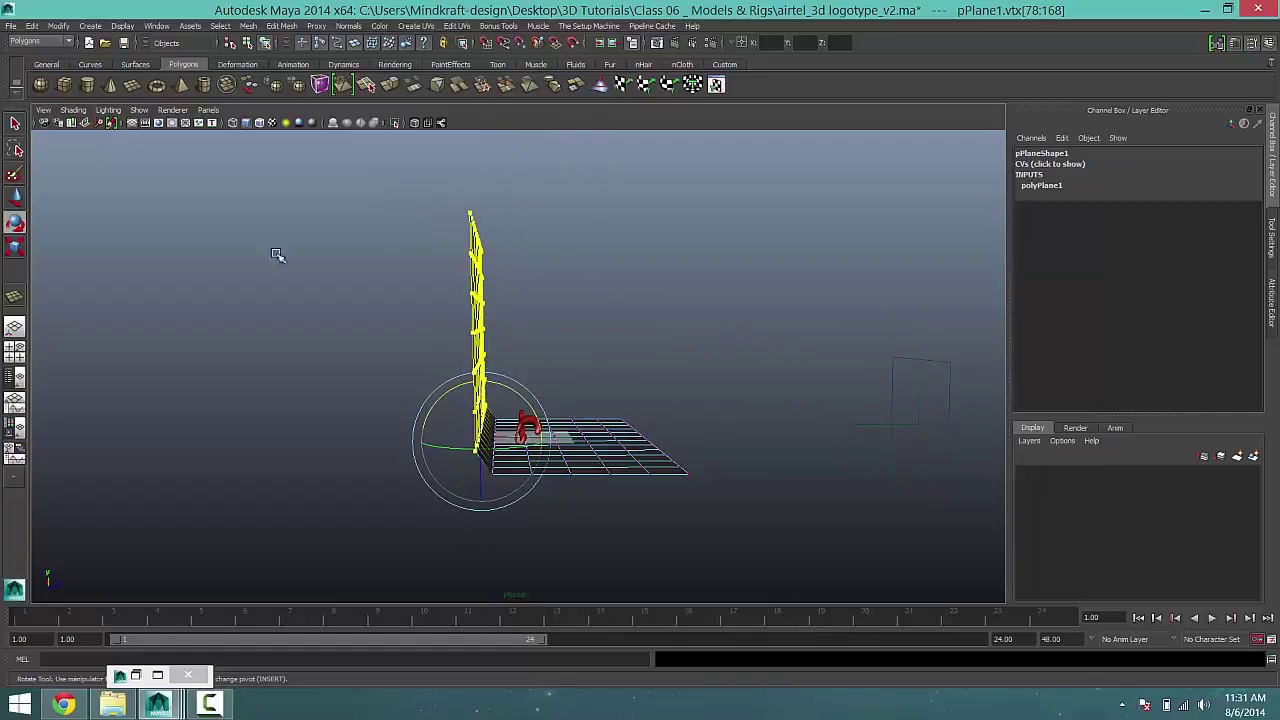
# Select the six upper rows of wall vertices, leaving out the lowest row, and move them back from the logo
pyautogui.click(68, 207)
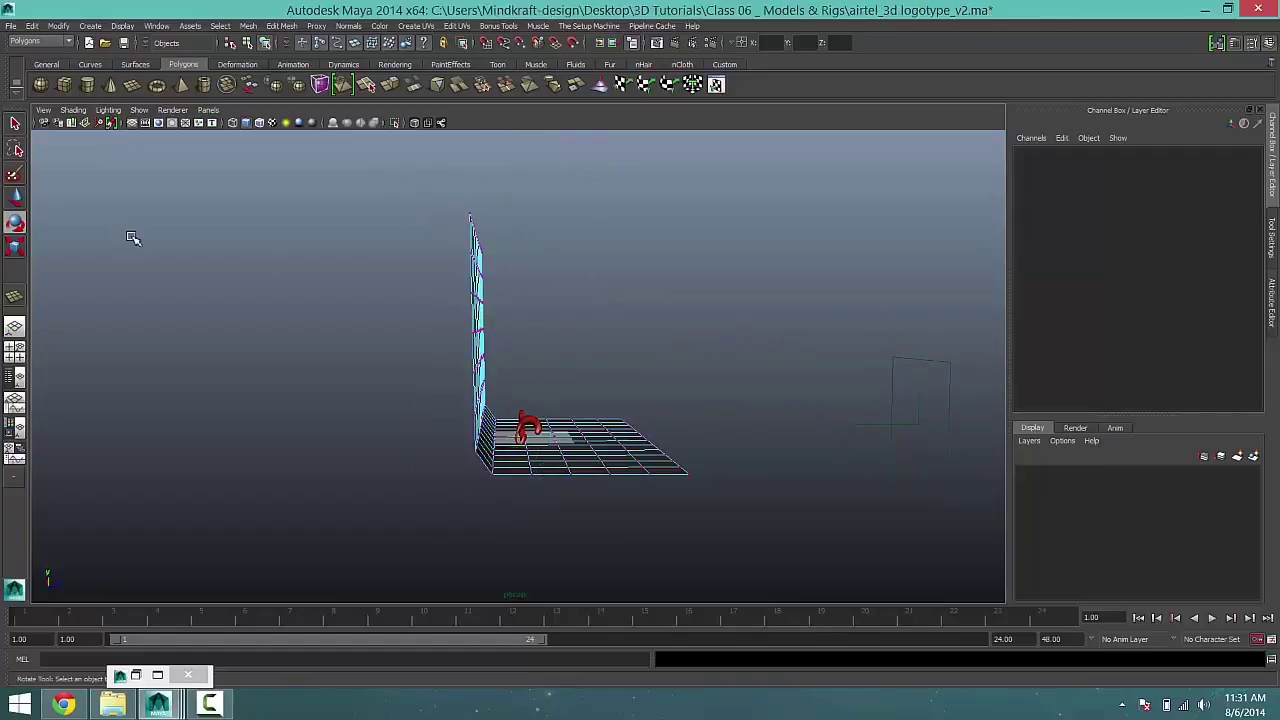
pyautogui.moveTo(439, 196); pyautogui.dragTo(500, 408)
pyautogui.keyDown('ctrl'); pyautogui.moveTo(440, 372); pyautogui.dragTo(500, 408); pyautogui.keyUp('ctrl')
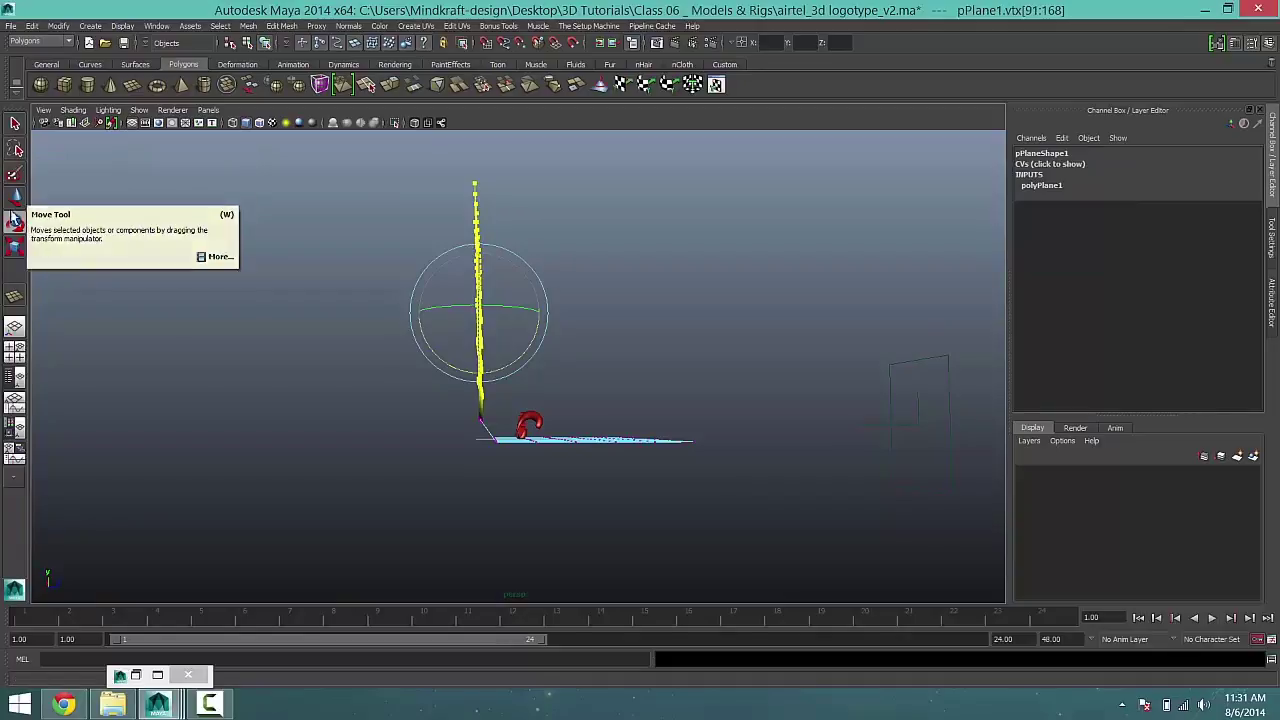
pyautogui.press('w')
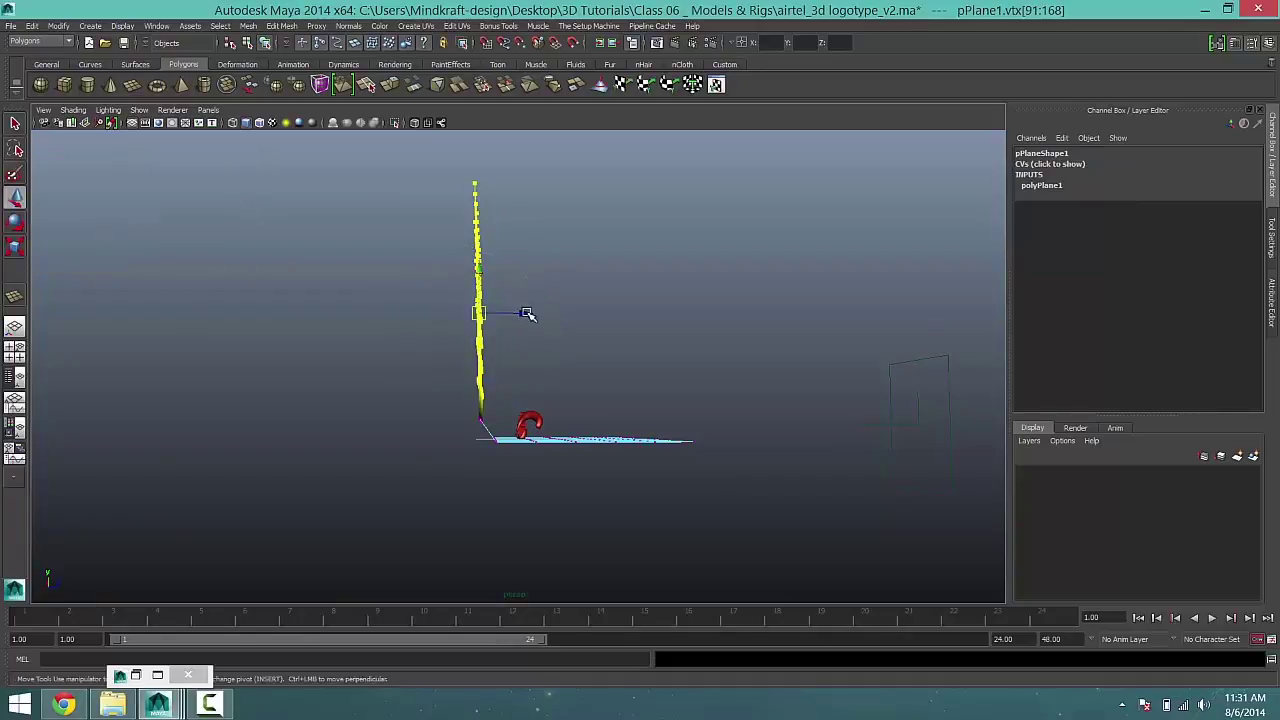
pyautogui.moveTo(491, 520)
pyautogui.keyDown('alt'); pyautogui.mouseDown()
pyautogui.moveTo(491, 531)
pyautogui.moveTo(488, 518)
pyautogui.mouseUp(); pyautogui.keyUp('alt')
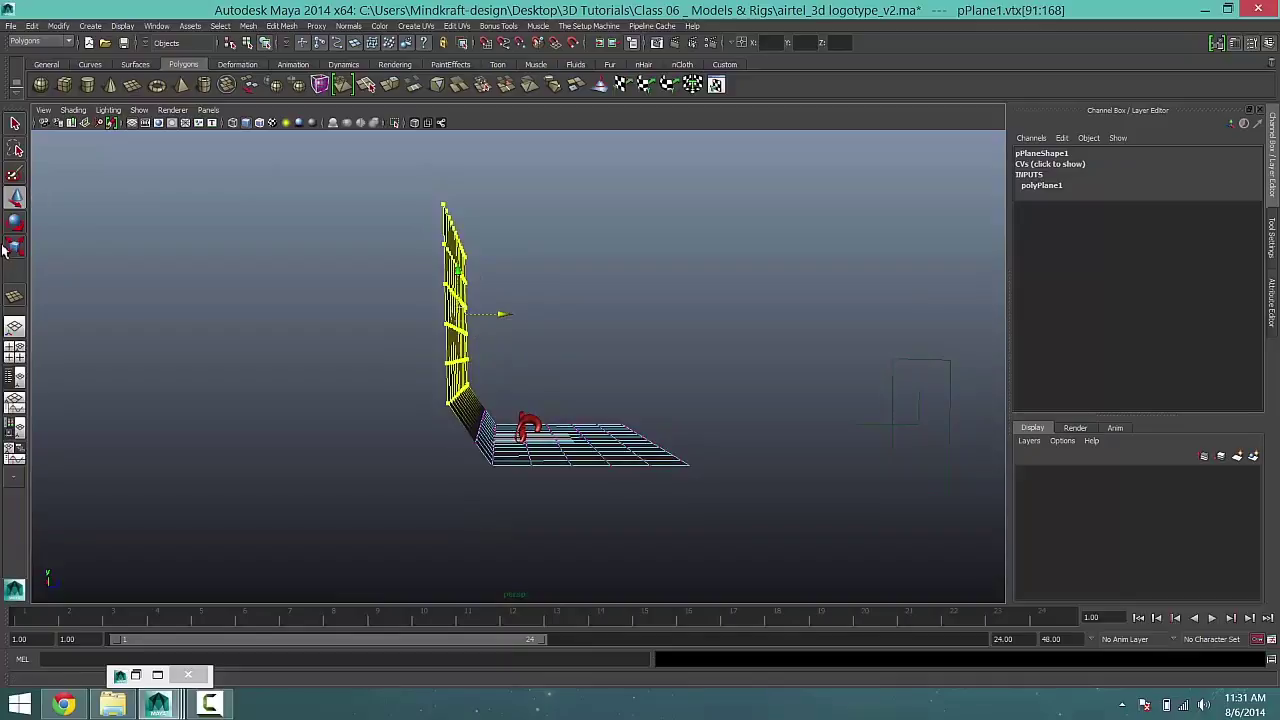
# Rotate the selected wall vertices slightly to straighten the wall and move them down toward the floor
pyautogui.press('e')
pyautogui.moveTo(517, 303); pyautogui.dragTo(516, 294)
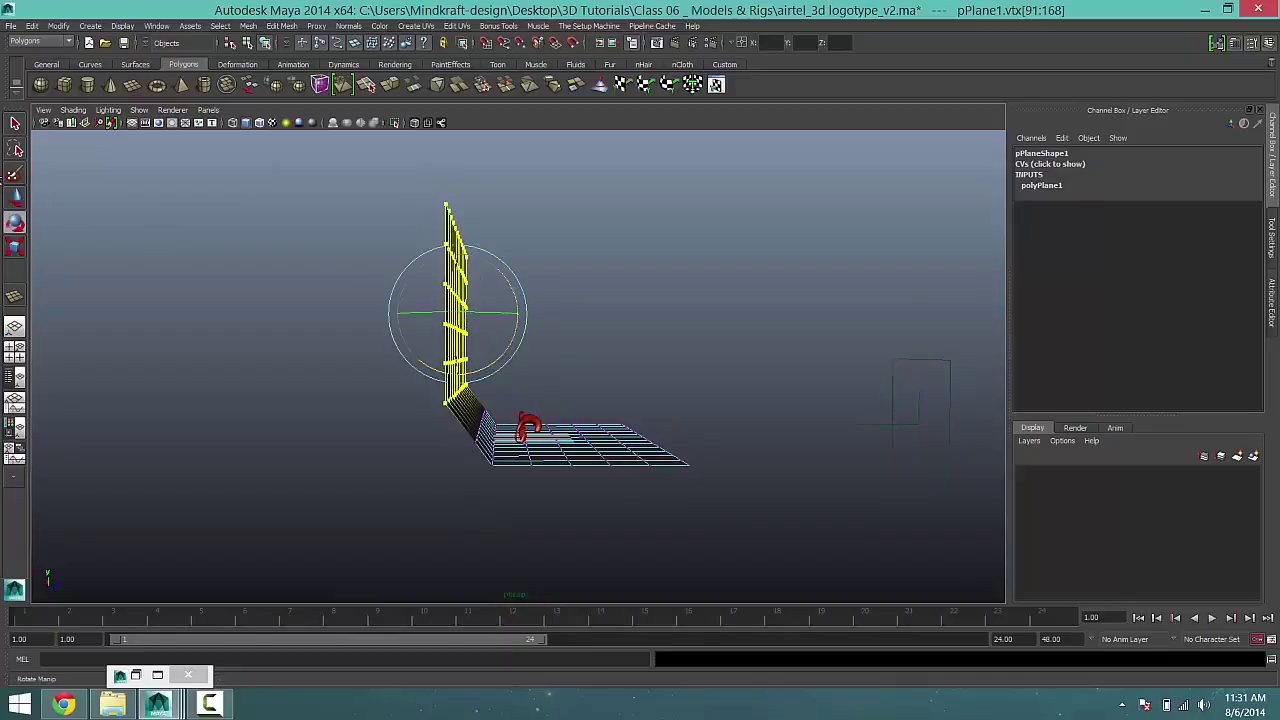
pyautogui.click(15, 198)
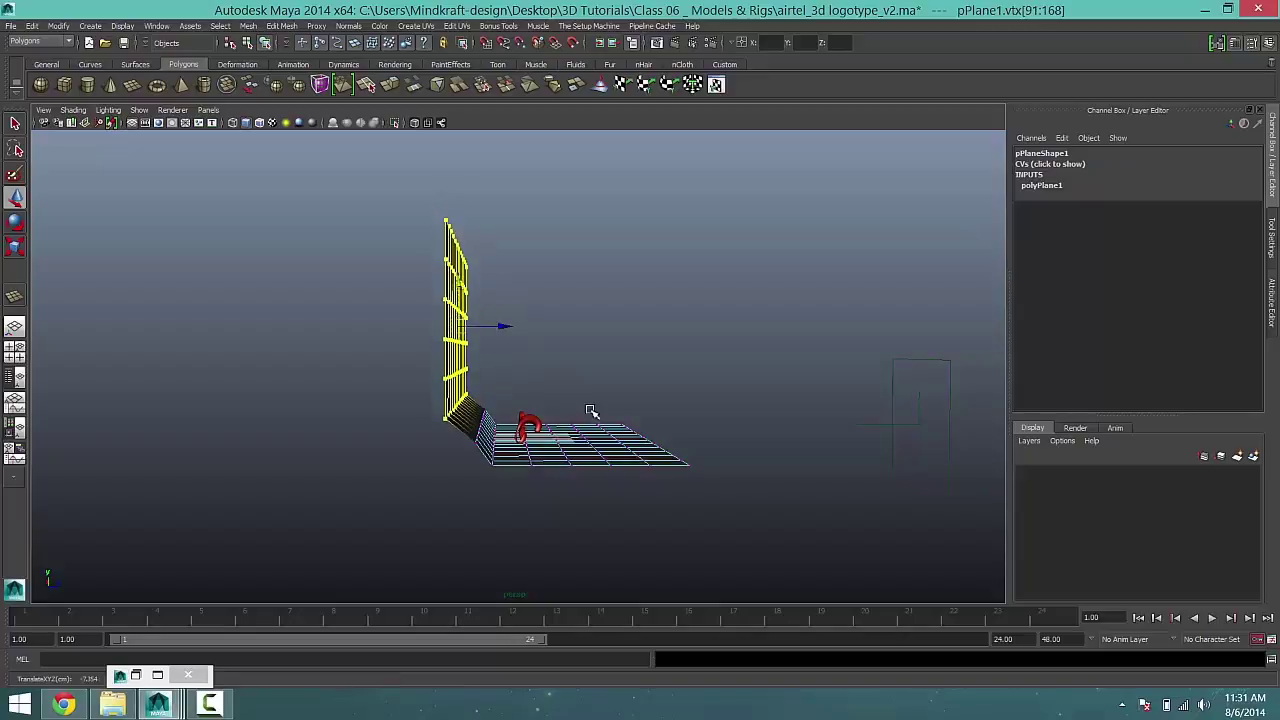
# Select the vertex row at the backdrop's bend, then return to object mode and display the plane with smooth mesh preview
pyautogui.keyDown('alt'); pyautogui.moveTo(591, 410); pyautogui.dragTo(471, 421); pyautogui.keyUp('alt')
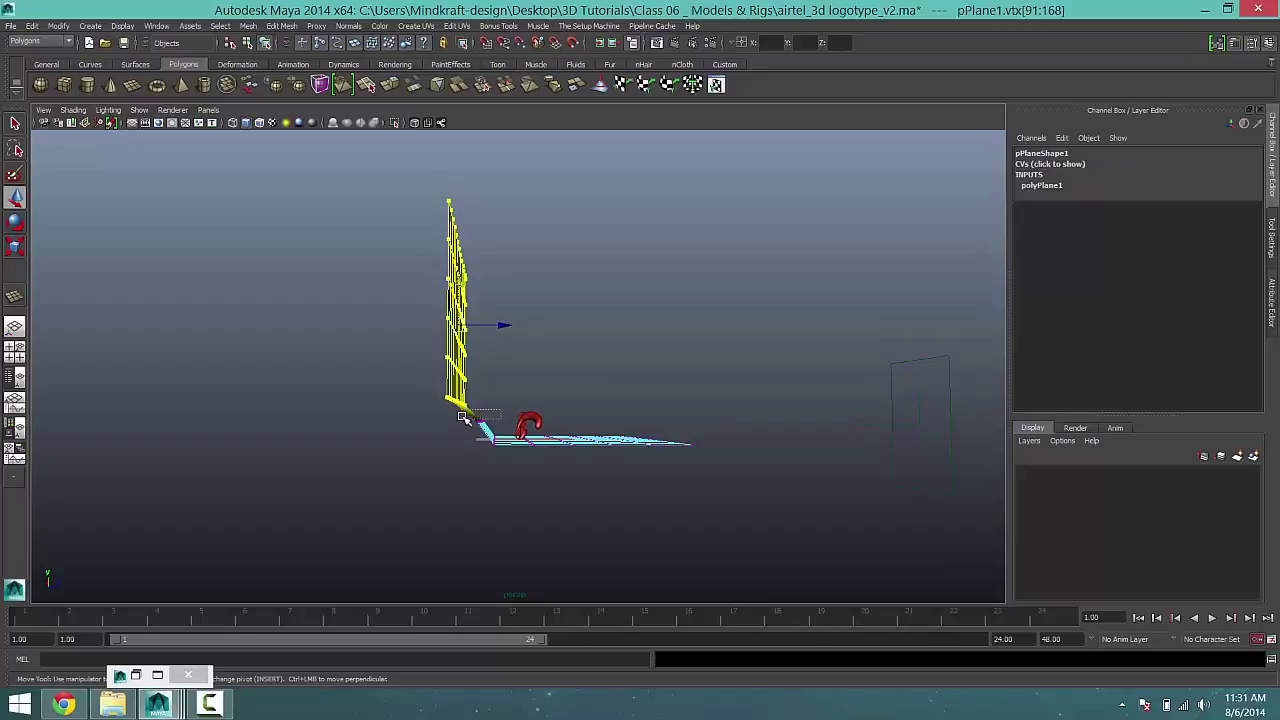
pyautogui.moveTo(470, 413); pyautogui.dragTo(426, 497)
pyautogui.moveTo(528, 297); pyautogui.dragTo(566, 320, button='right')
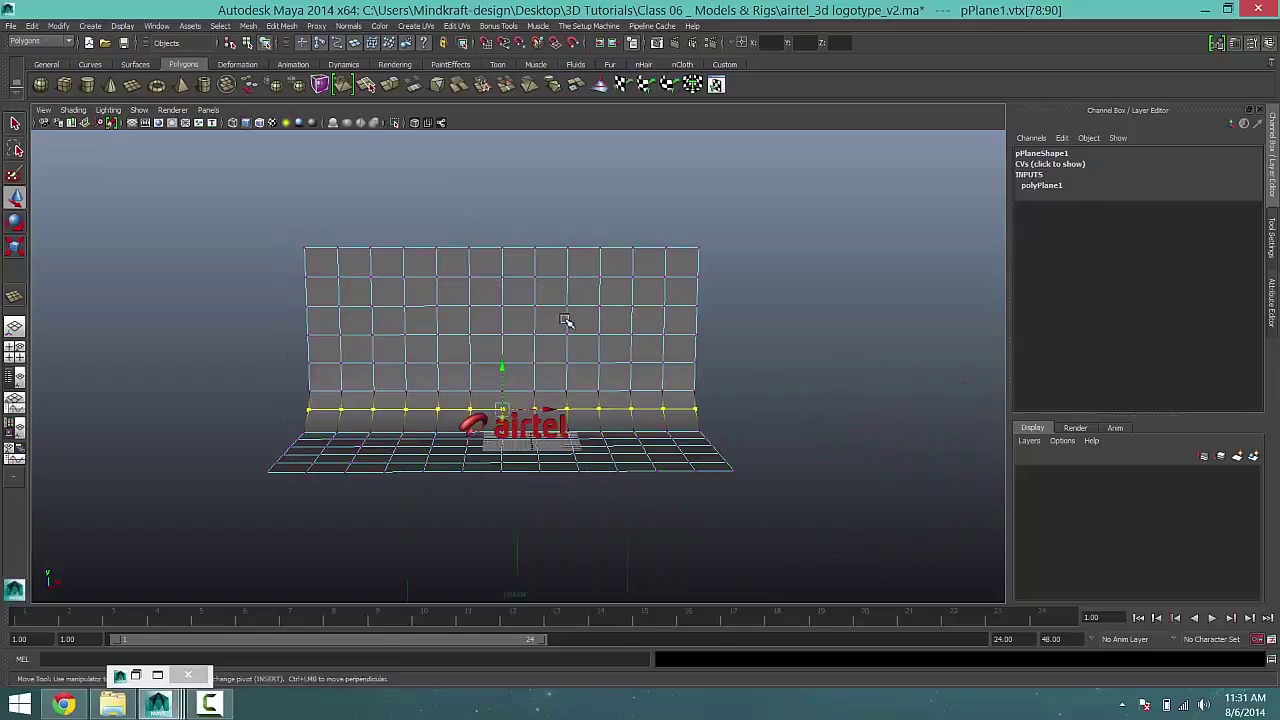
pyautogui.click(581, 437)
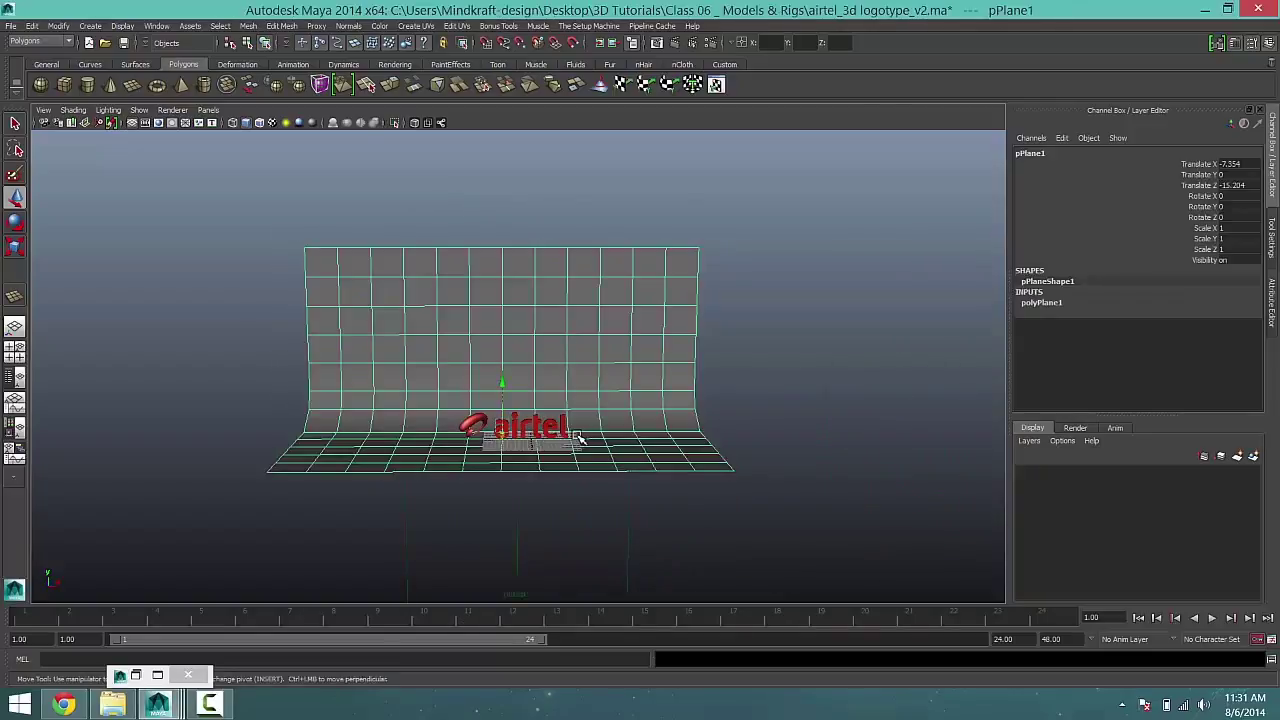
pyautogui.press('3')
# Assign a new Lambert material to the backdrop plane and set its color to a very light gray
pyautogui.moveTo(575, 425)
pyautogui.keyDown('alt'); pyautogui.mouseDown()
pyautogui.moveTo(615, 418)
pyautogui.moveTo(530, 421)
pyautogui.moveTo(552, 422)
pyautogui.mouseUp(); pyautogui.keyUp('alt')
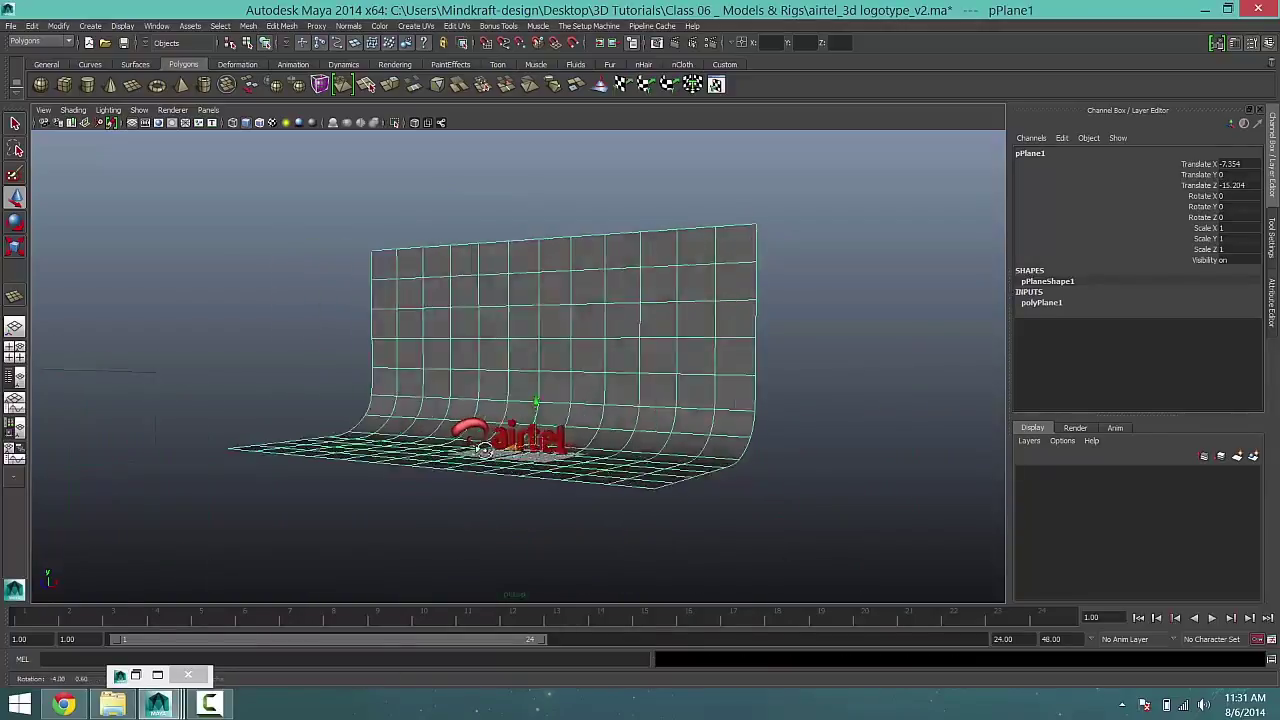
pyautogui.keyDown('alt'); pyautogui.moveTo(552, 422); pyautogui.dragTo(640, 520, button='right'); pyautogui.keyUp('alt')
pyautogui.keyDown('alt'); pyautogui.moveTo(640, 520); pyautogui.dragTo(589, 337); pyautogui.keyUp('alt')
pyautogui.moveTo(582, 296); pyautogui.dragTo(689, 591, button='right')
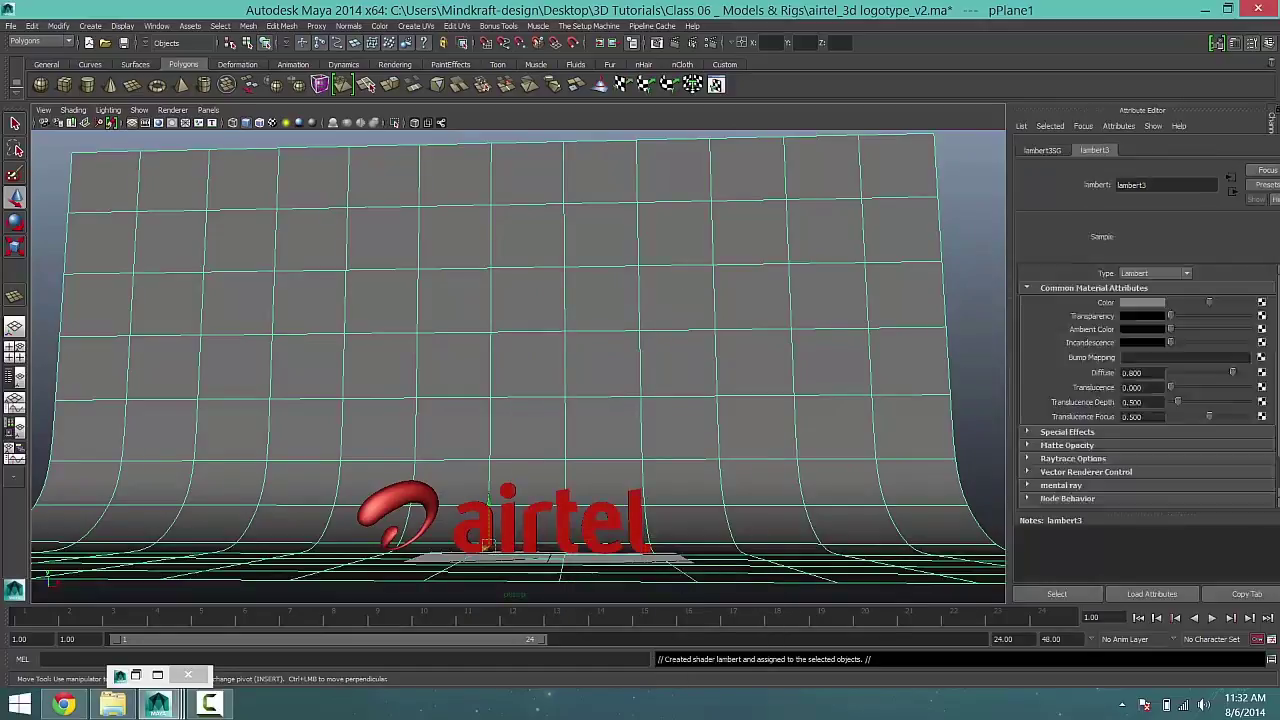
pyautogui.click(1110, 305)
pyautogui.click(1053, 279)
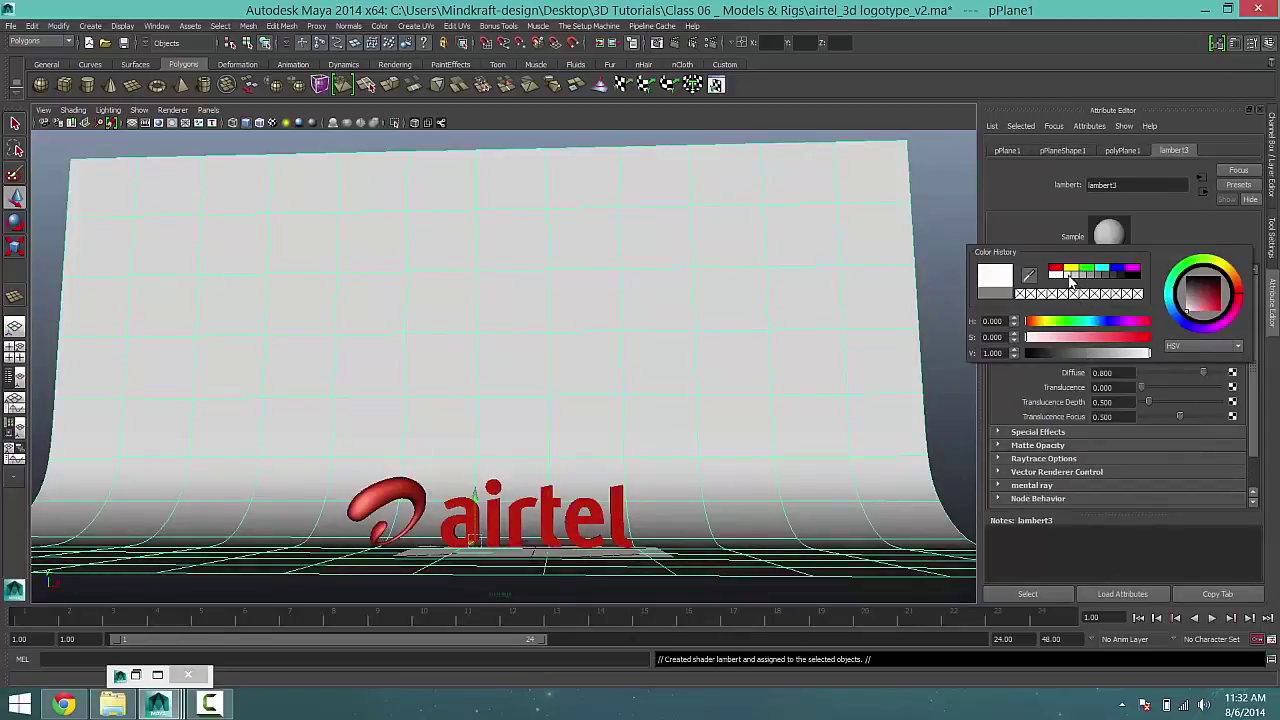
pyautogui.click(1070, 280)
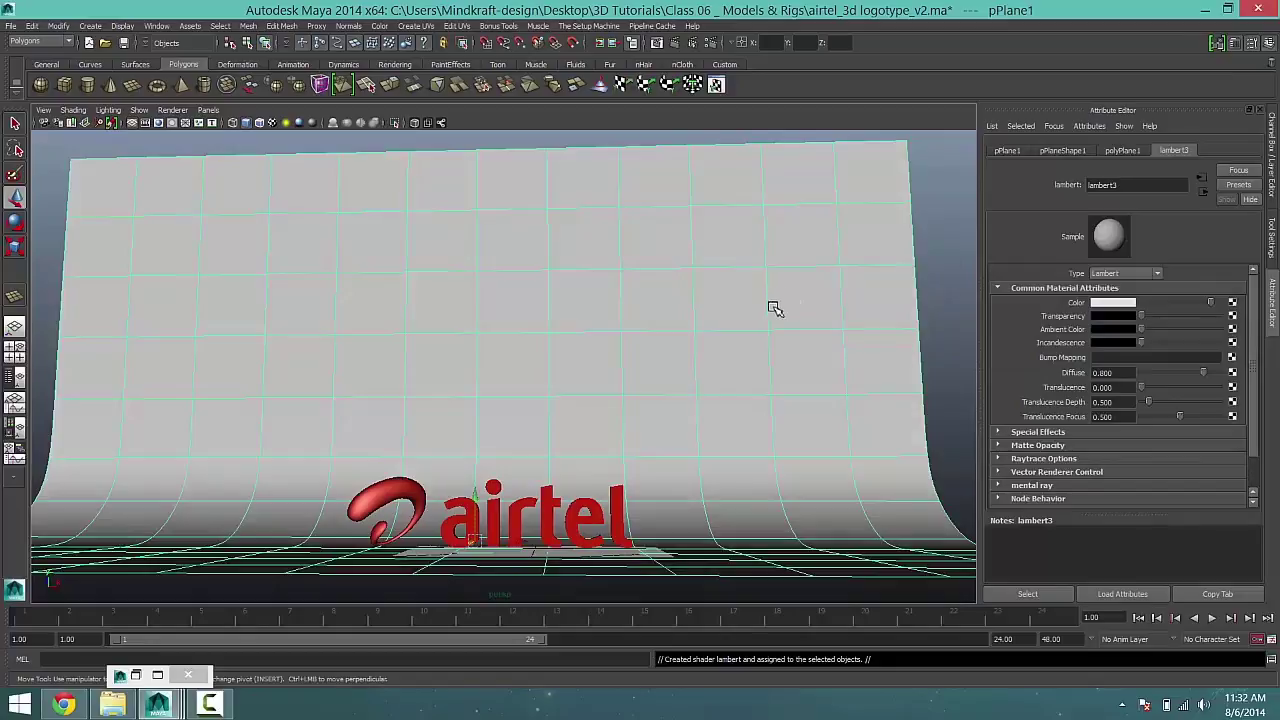
# Select the airtel symbol and all the letters, including the dot of the i, leaving the backdrop plane out of the selection
pyautogui.keyDown('alt'); pyautogui.moveTo(523, 409); pyautogui.dragTo(450, 435); pyautogui.keyUp('alt')
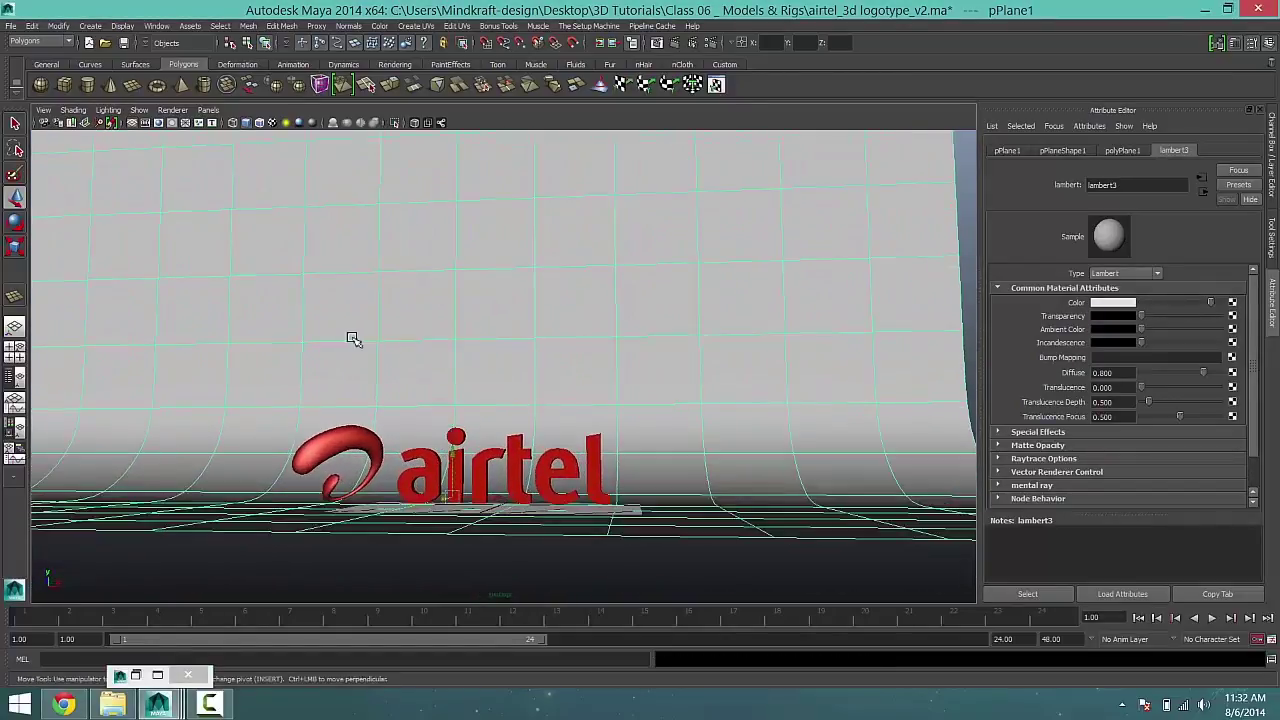
pyautogui.keyDown('alt'); pyautogui.moveTo(354, 337); pyautogui.dragTo(451, 400, button='right'); pyautogui.keyUp('alt')
pyautogui.keyDown('alt'); pyautogui.moveTo(513, 376); pyautogui.dragTo(436, 450); pyautogui.keyUp('alt')
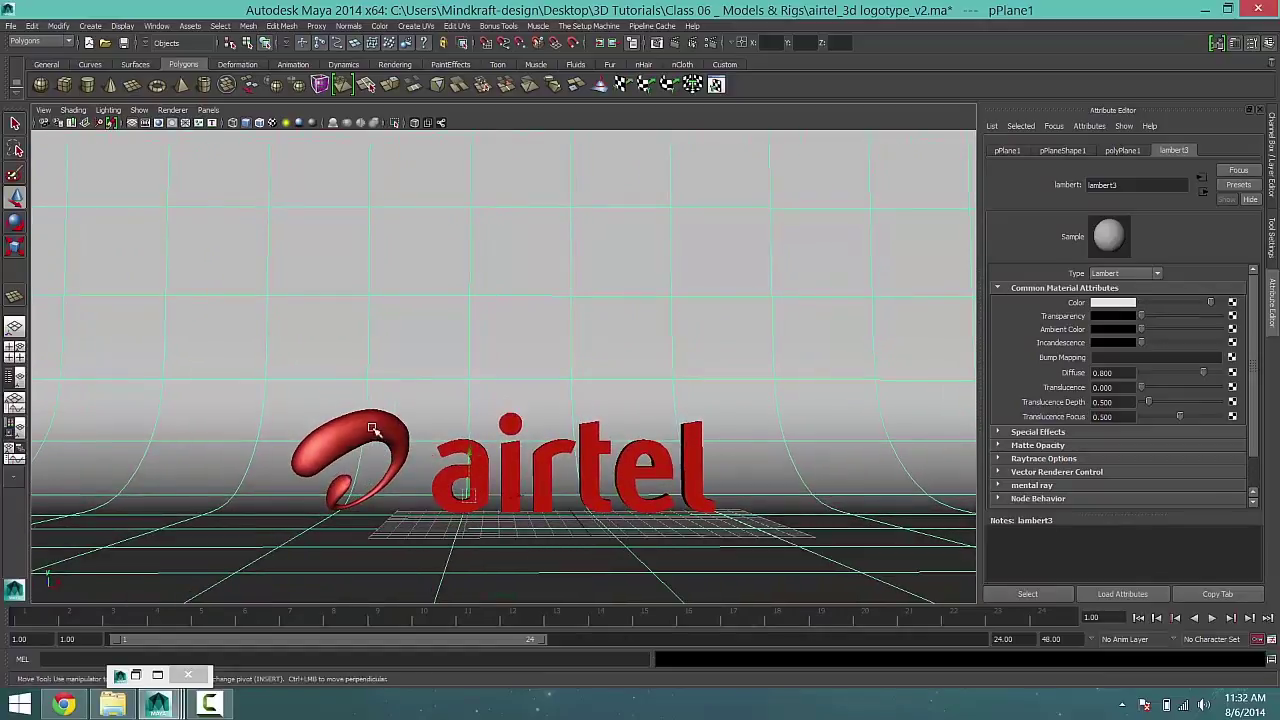
pyautogui.click(463, 522)
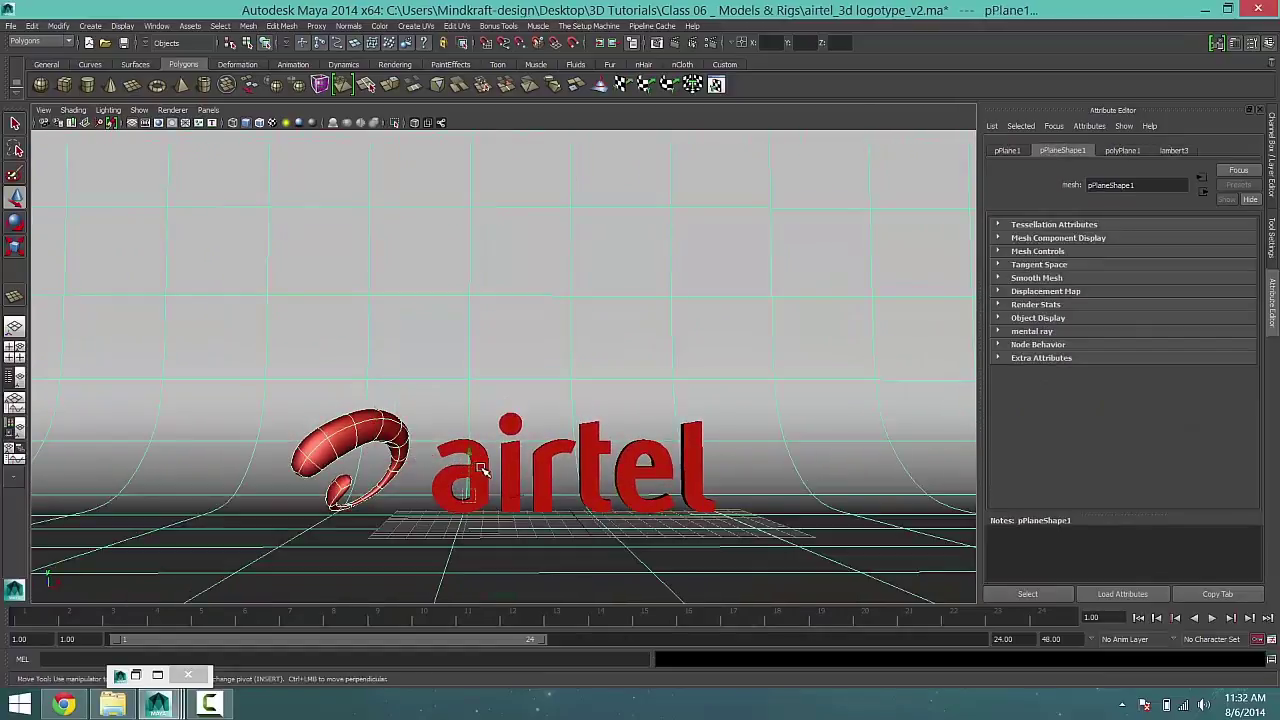
pyautogui.click(481, 470)
pyautogui.keyDown('shift'); pyautogui.click(516, 455); pyautogui.keyUp('shift')
pyautogui.keyDown('shift'); pyautogui.click(511, 424); pyautogui.keyUp('shift')
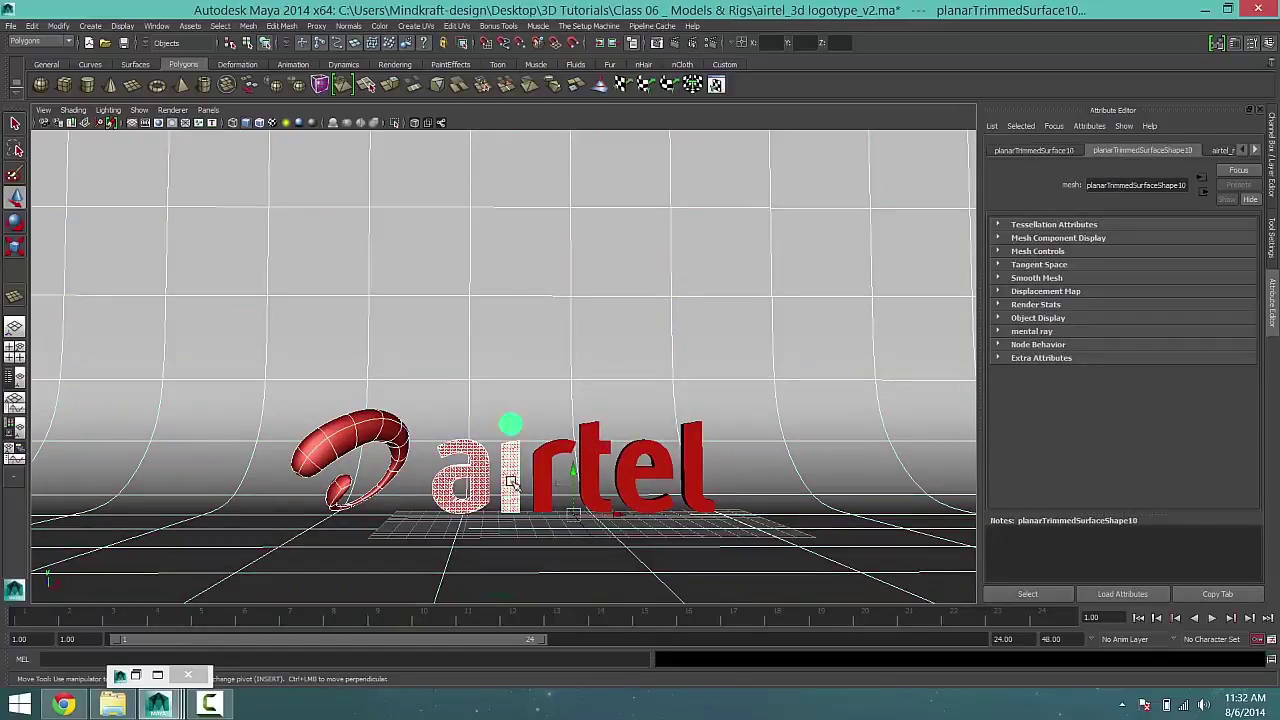
pyautogui.keyDown('shift'); pyautogui.click(569, 465); pyautogui.keyUp('shift')
pyautogui.keyDown('shift'); pyautogui.click(610, 455); pyautogui.keyUp('shift')
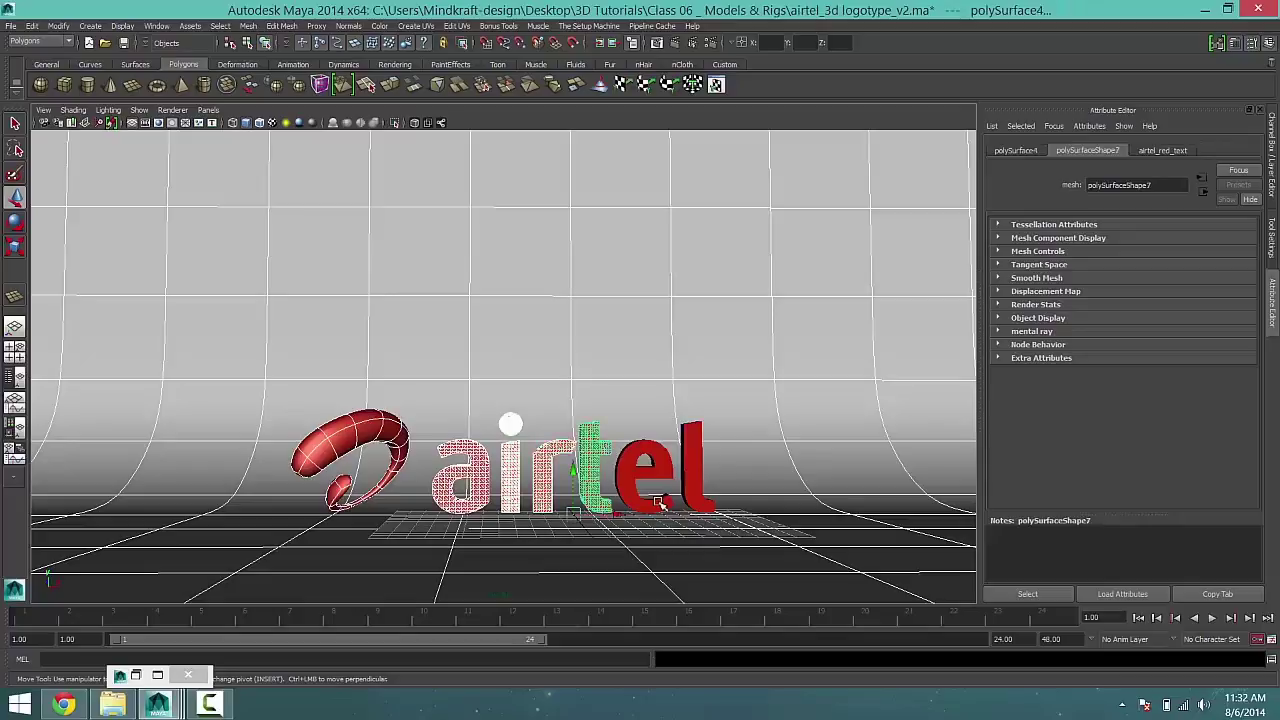
pyautogui.keyDown('shift'); pyautogui.click(628, 457); pyautogui.keyUp('shift')
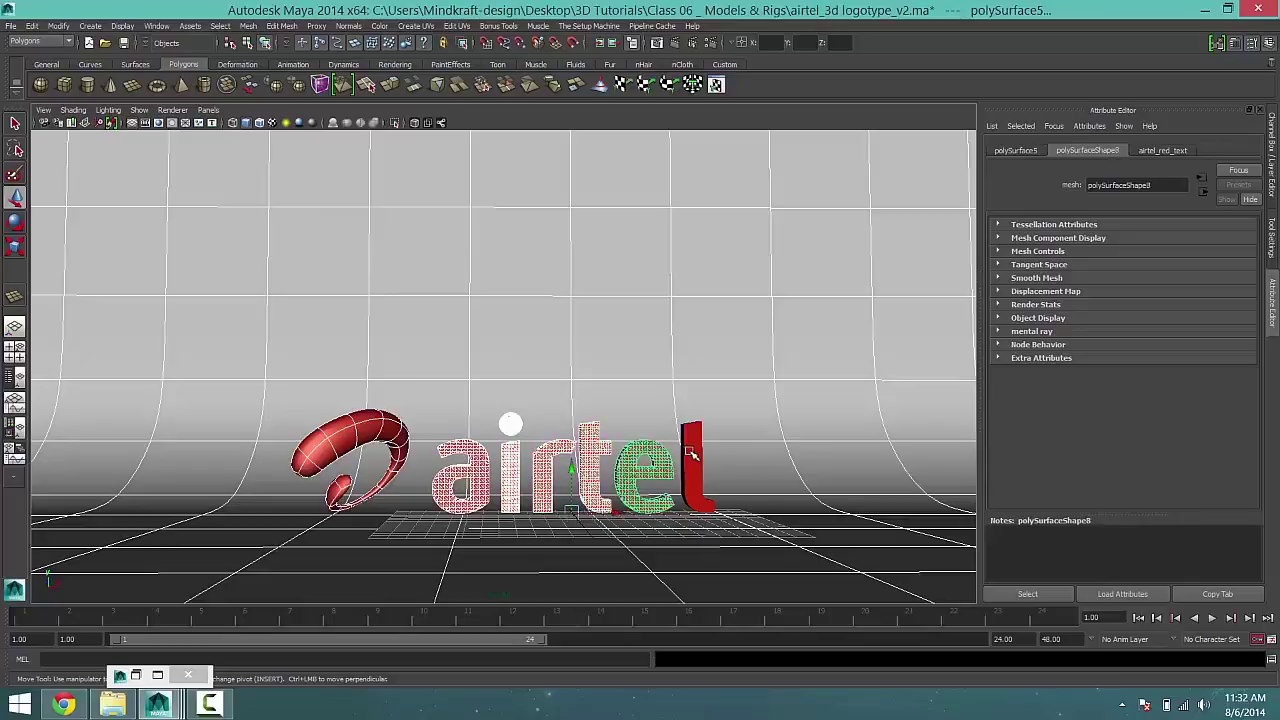
pyautogui.keyDown('shift'); pyautogui.click(692, 452); pyautogui.keyUp('shift')
pyautogui.keyDown('shift'); pyautogui.click(501, 376); pyautogui.keyUp('shift')
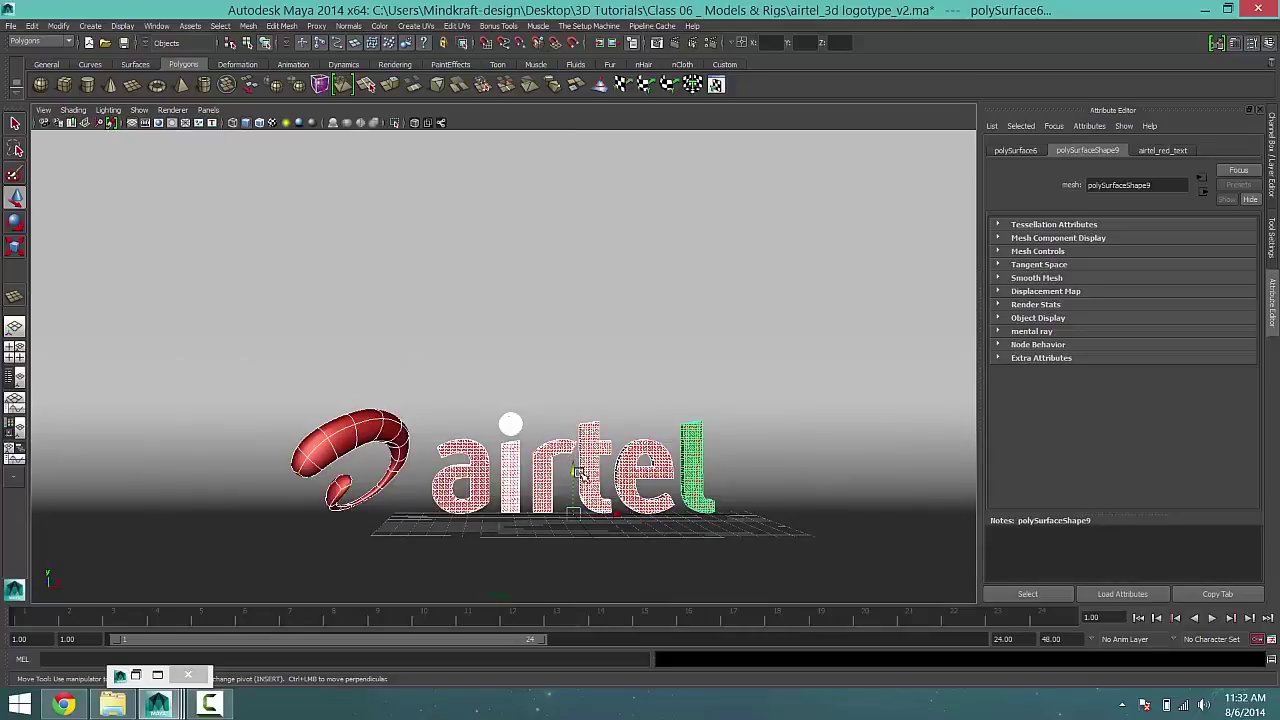
# Raise the selected logo straight up so that it floats above the backdrop's floor
pyautogui.keyDown('alt'); pyautogui.moveTo(570, 462); pyautogui.dragTo(500, 414); pyautogui.keyUp('alt')
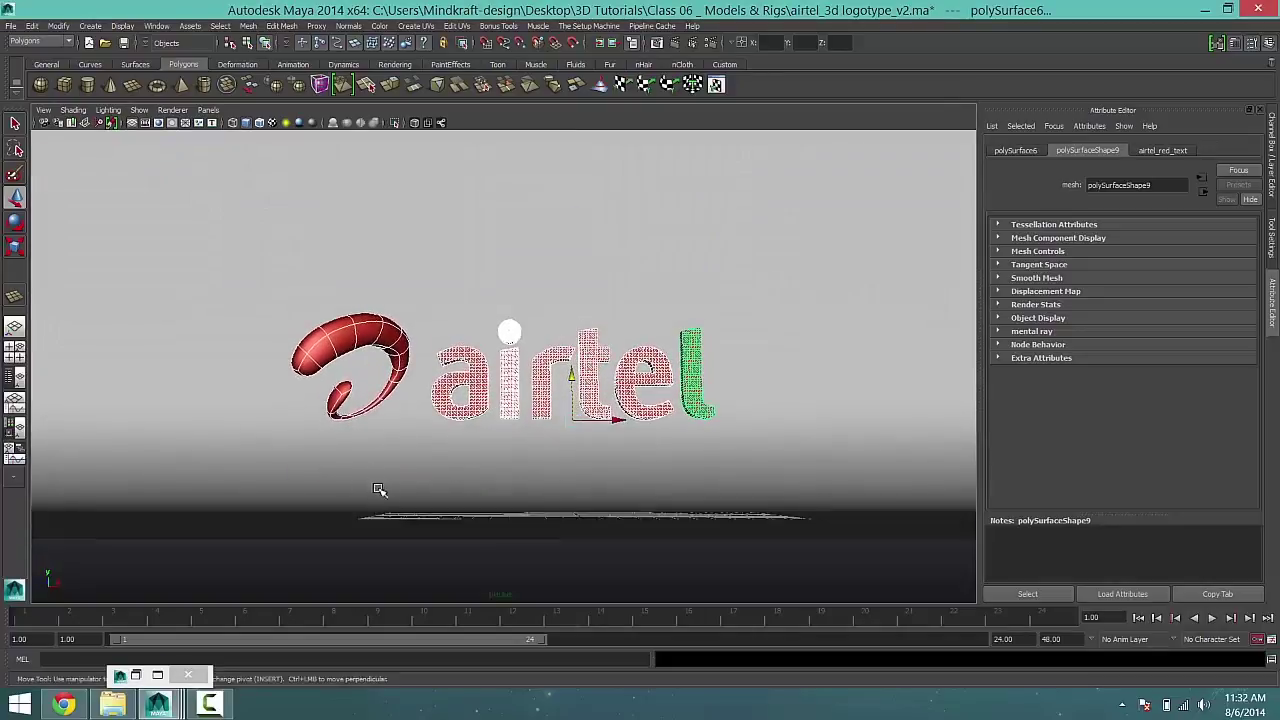
pyautogui.keyDown('alt'); pyautogui.moveTo(374, 491); pyautogui.dragTo(520, 537, button='right'); pyautogui.keyUp('alt')
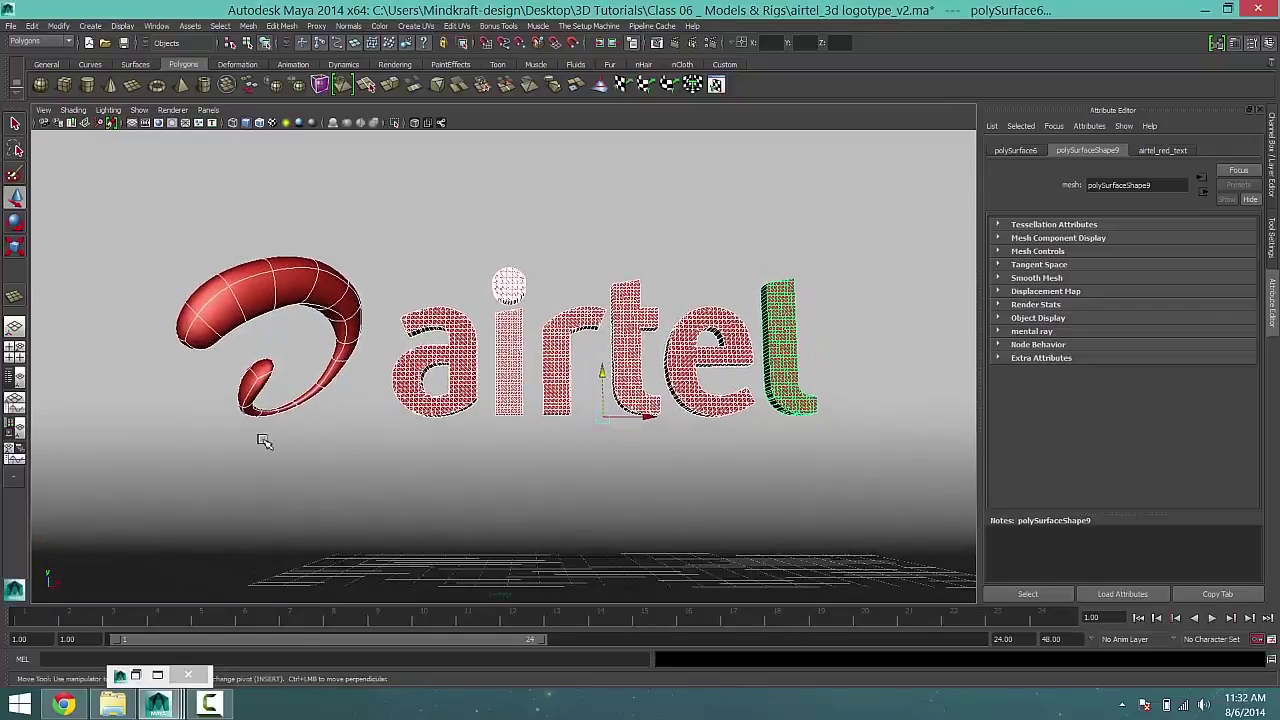
pyautogui.keyDown('alt'); pyautogui.moveTo(257, 434); pyautogui.dragTo(343, 486, button='right'); pyautogui.keyUp('alt')
# Select the vertex row along the floor's front edge and move it away from the wall to lengthen the floor
pyautogui.keyDown('alt'); pyautogui.moveTo(343, 486); pyautogui.dragTo(390, 462); pyautogui.keyUp('alt')
pyautogui.click(390, 460)
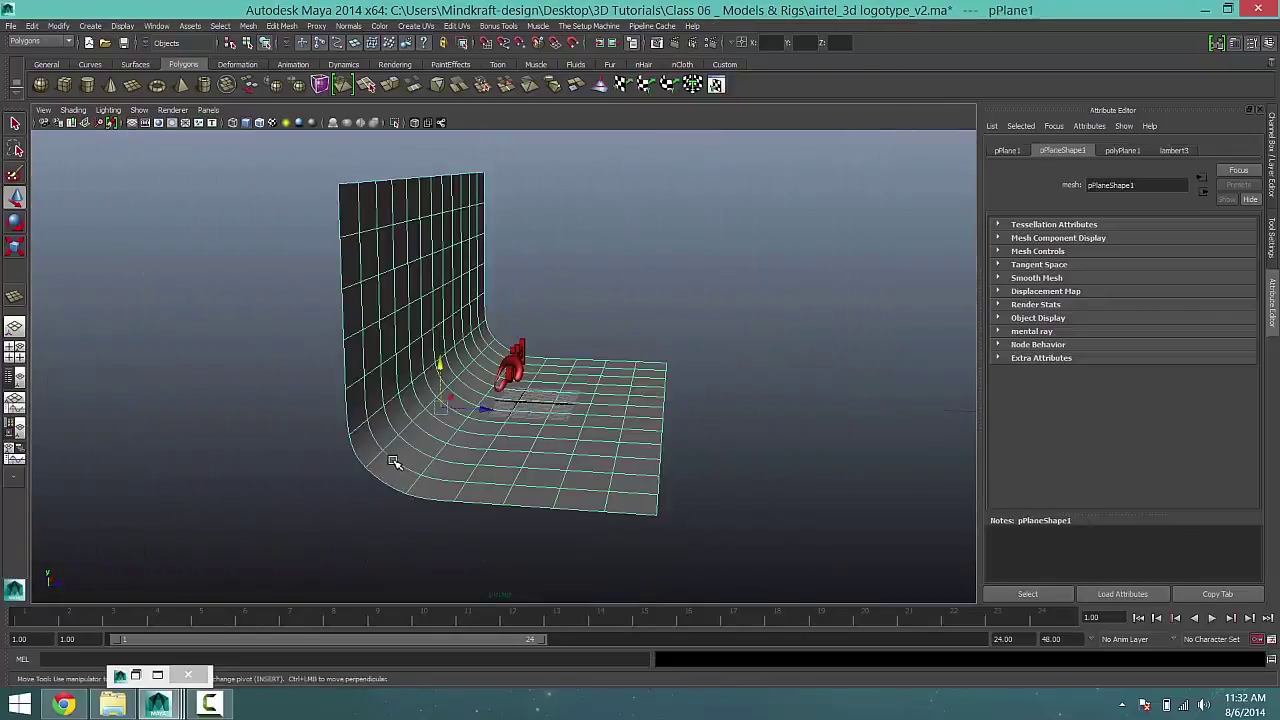
pyautogui.moveTo(617, 466); pyautogui.dragTo(561, 389, button='right')
pyautogui.keyDown('alt'); pyautogui.moveTo(634, 485); pyautogui.dragTo(629, 466); pyautogui.keyUp('alt')
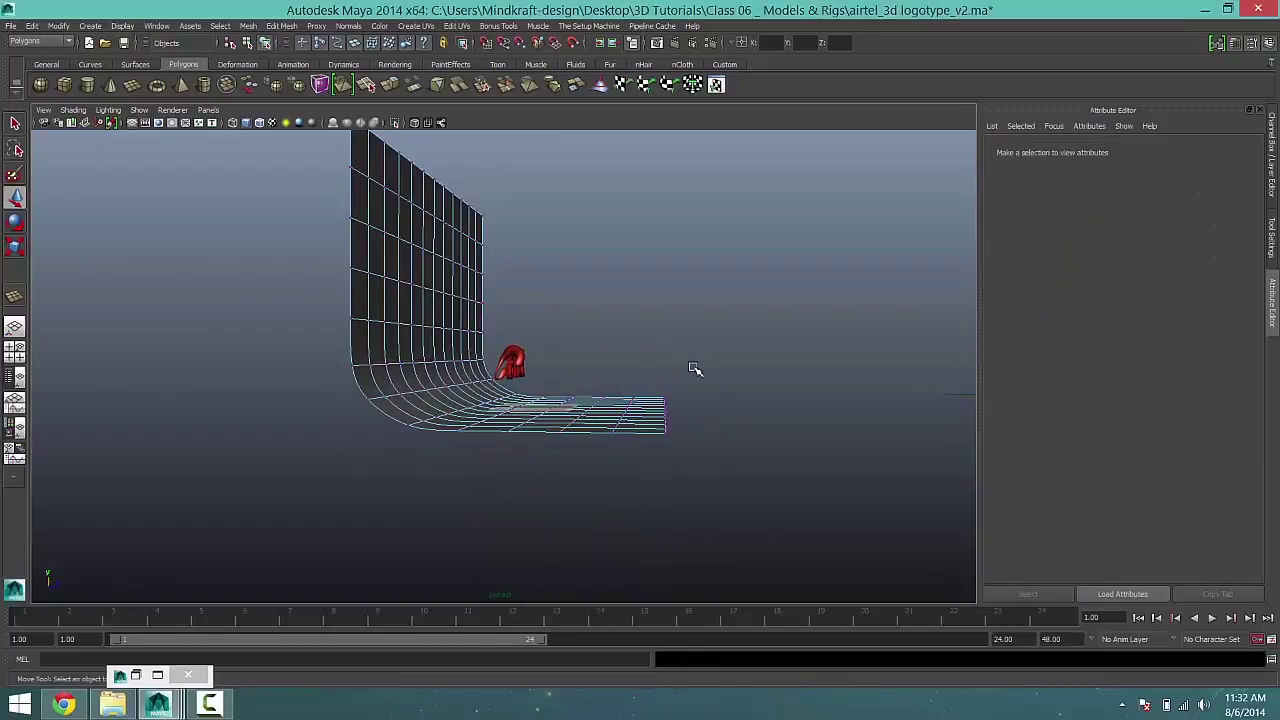
pyautogui.moveTo(692, 363); pyautogui.dragTo(671, 452)
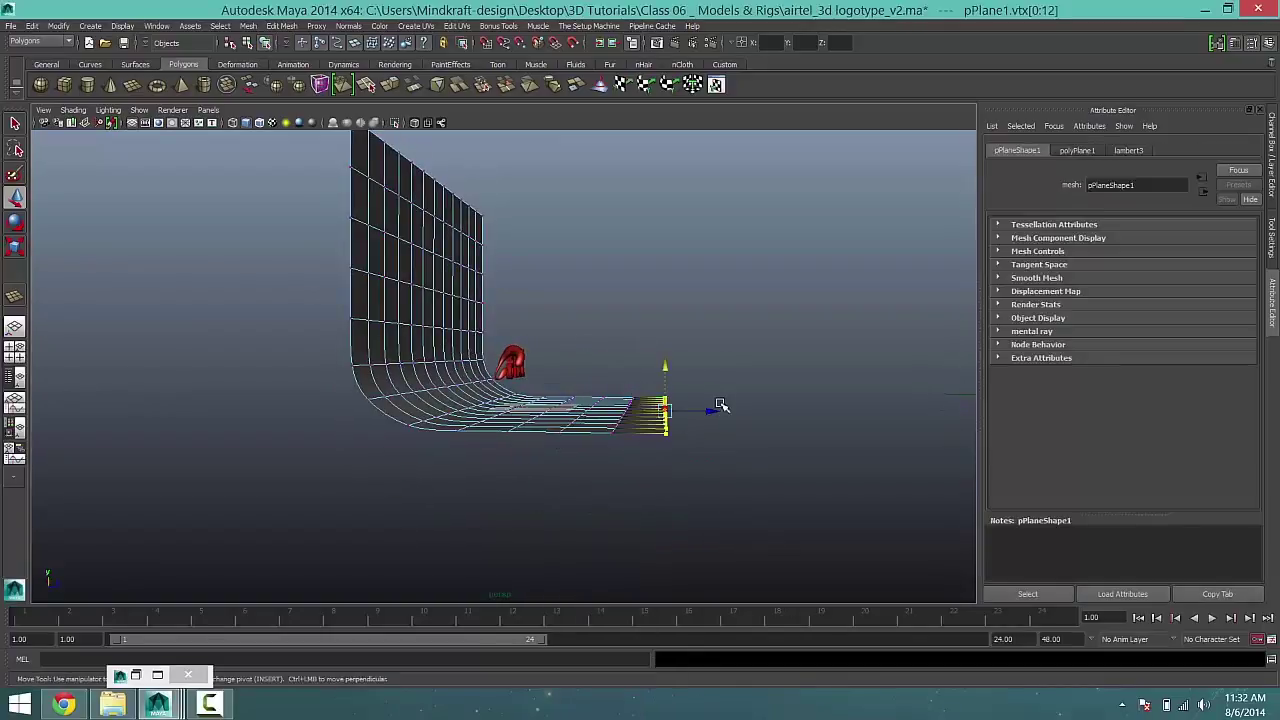
pyautogui.moveTo(816, 432); pyautogui.dragTo(849, 457, button='middle')
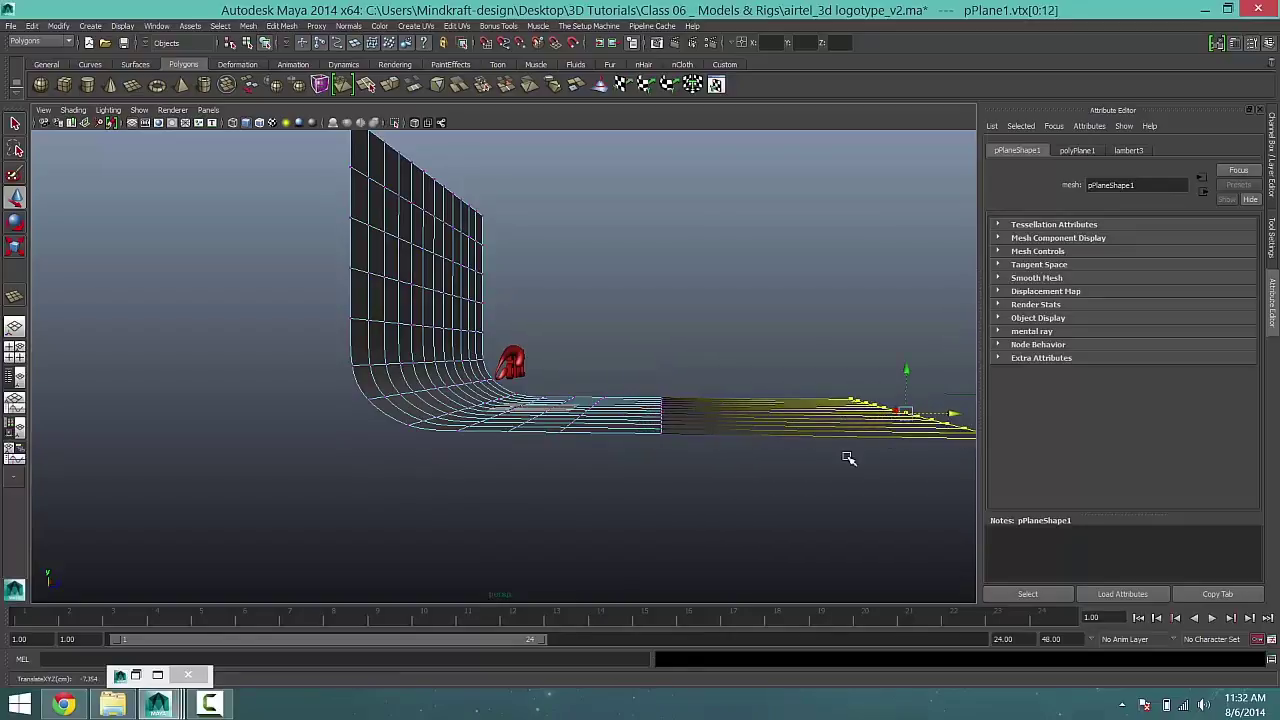
pyautogui.keyDown('alt'); pyautogui.moveTo(814, 457); pyautogui.dragTo(722, 455); pyautogui.keyUp('alt')
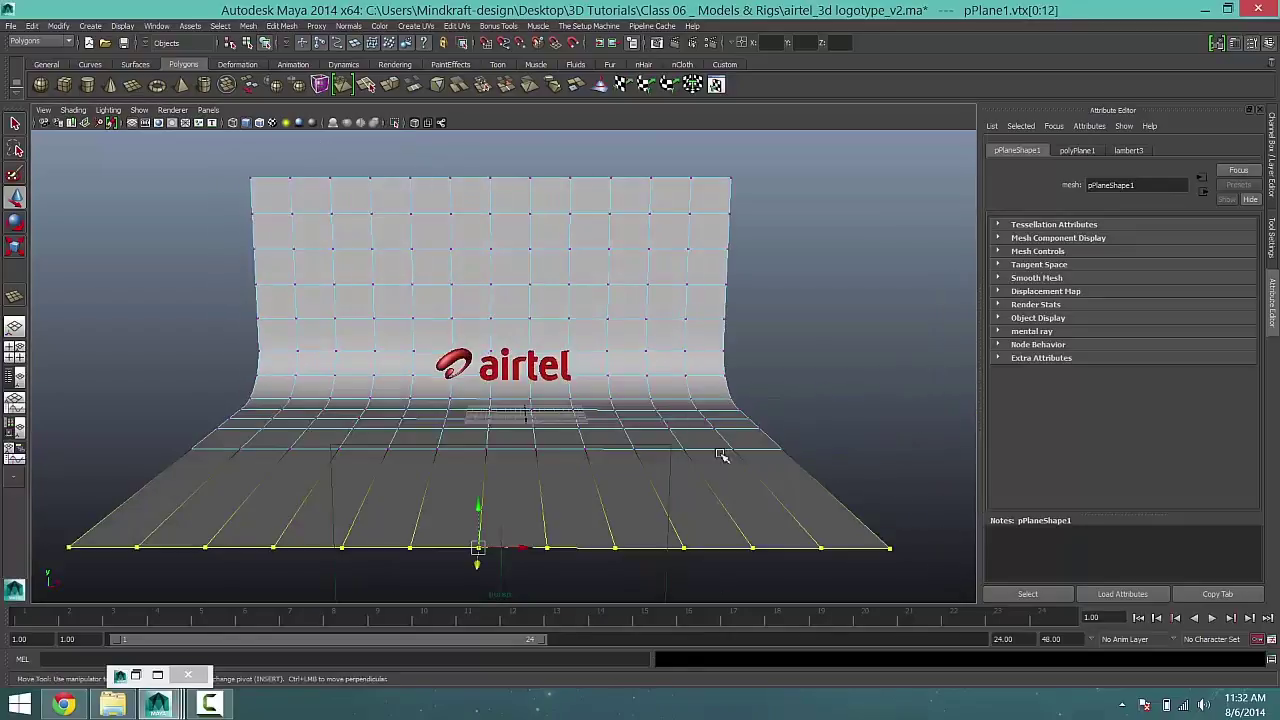
# Clear the vertex selection, return the backdrop to object mode and select the whole plane
pyautogui.click(848, 393)
pyautogui.keyDown('alt'); pyautogui.moveTo(606, 443); pyautogui.dragTo(466, 378); pyautogui.keyUp('alt')
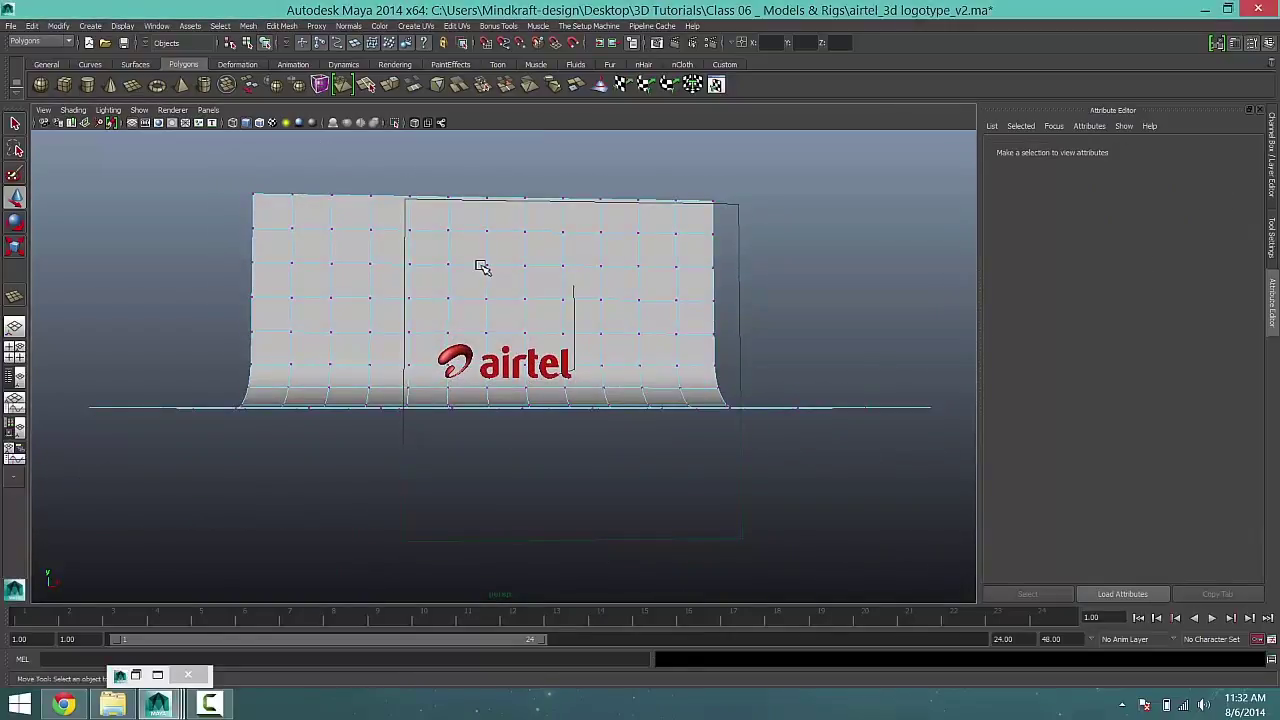
pyautogui.moveTo(482, 267); pyautogui.dragTo(530, 252, button='right')
pyautogui.click(534, 309)
# Frame the floating logo from the front against the backdrop, render the current frame with mental ray and minimize the Render View
pyautogui.keyDown('alt'); pyautogui.moveTo(534, 309); pyautogui.dragTo(590, 443, button='right'); pyautogui.keyUp('alt')
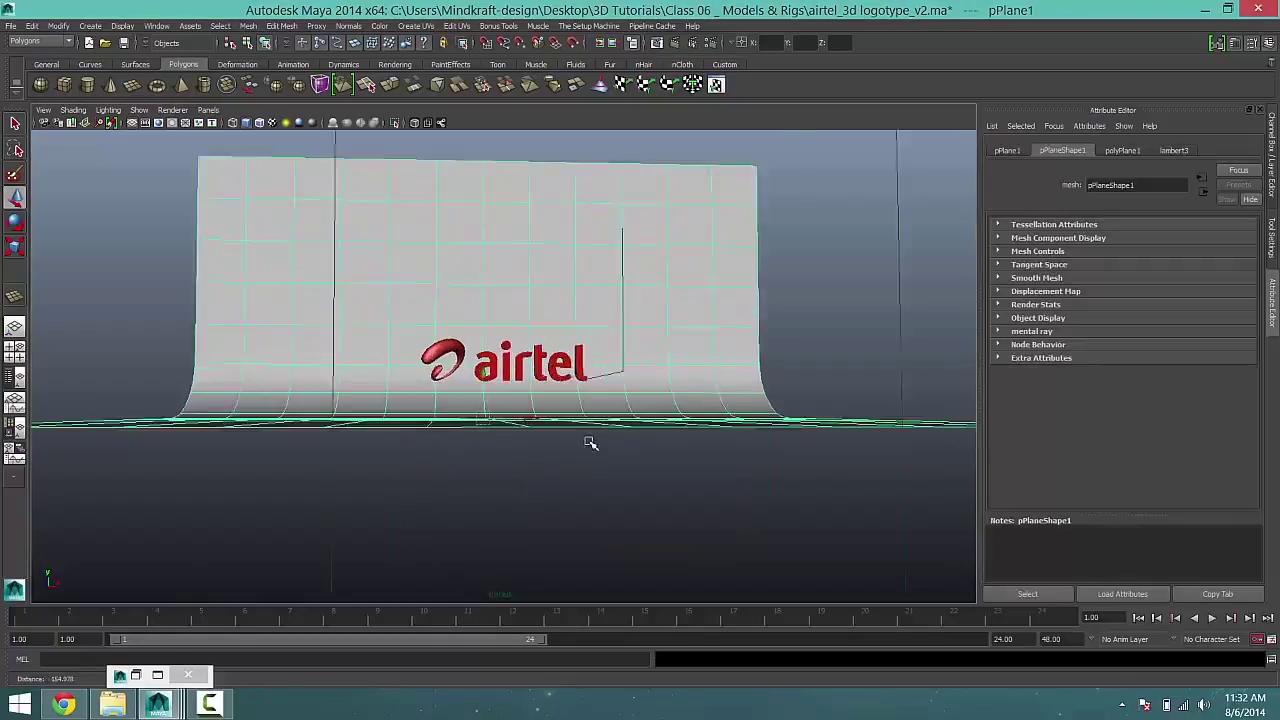
pyautogui.keyDown('alt'); pyautogui.moveTo(590, 443); pyautogui.dragTo(609, 466); pyautogui.keyUp('alt')
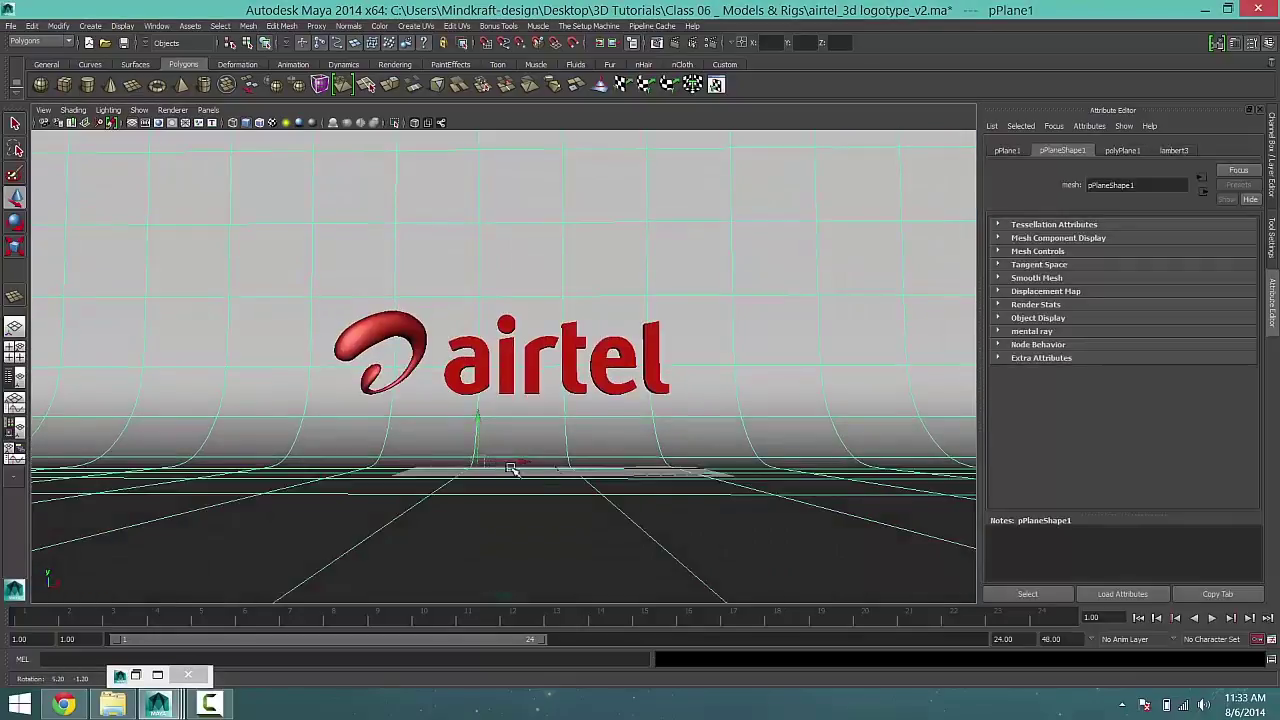
pyautogui.keyDown('alt'); pyautogui.moveTo(510, 468); pyautogui.dragTo(551, 463, button='right'); pyautogui.keyUp('alt')
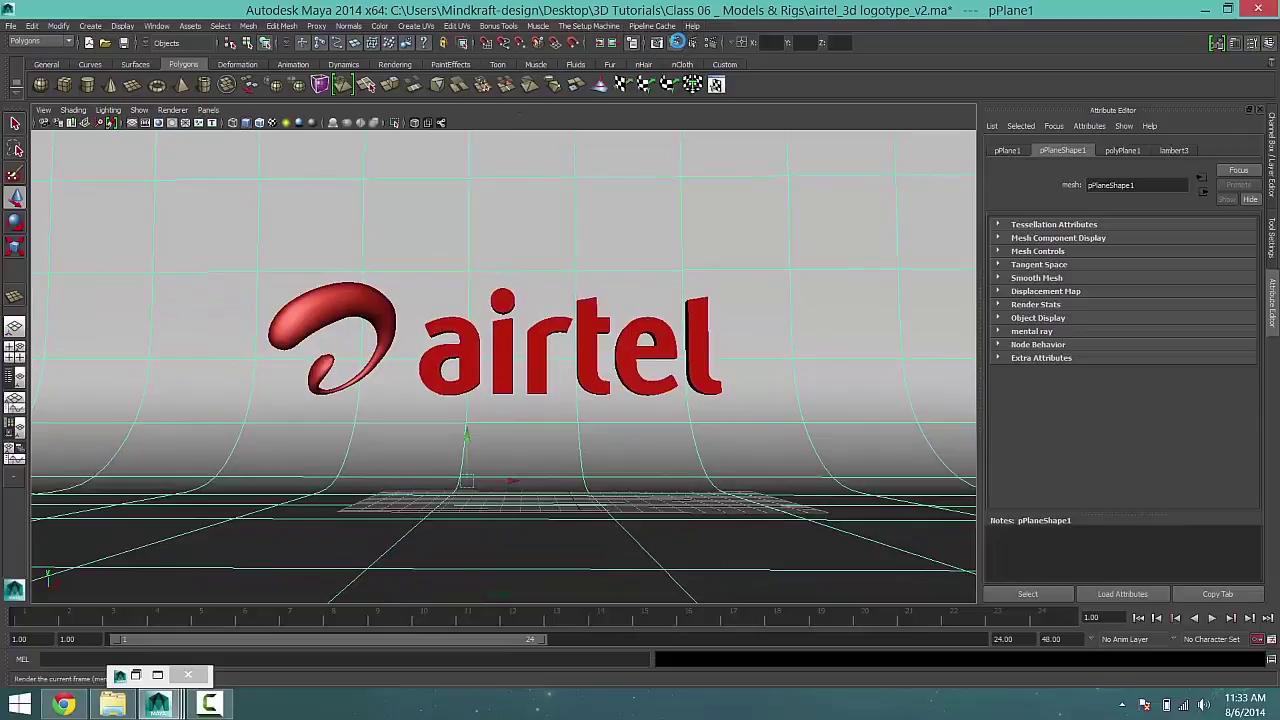
pyautogui.click(677, 42)
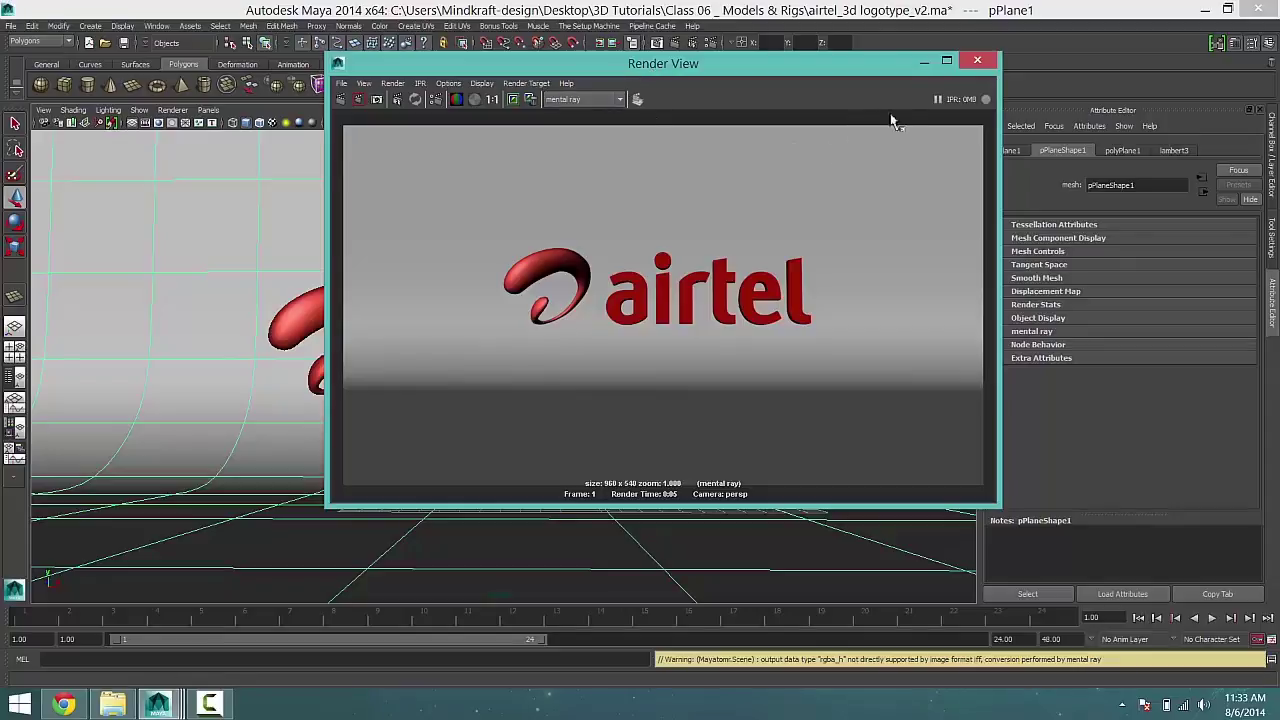
pyautogui.click(925, 64)
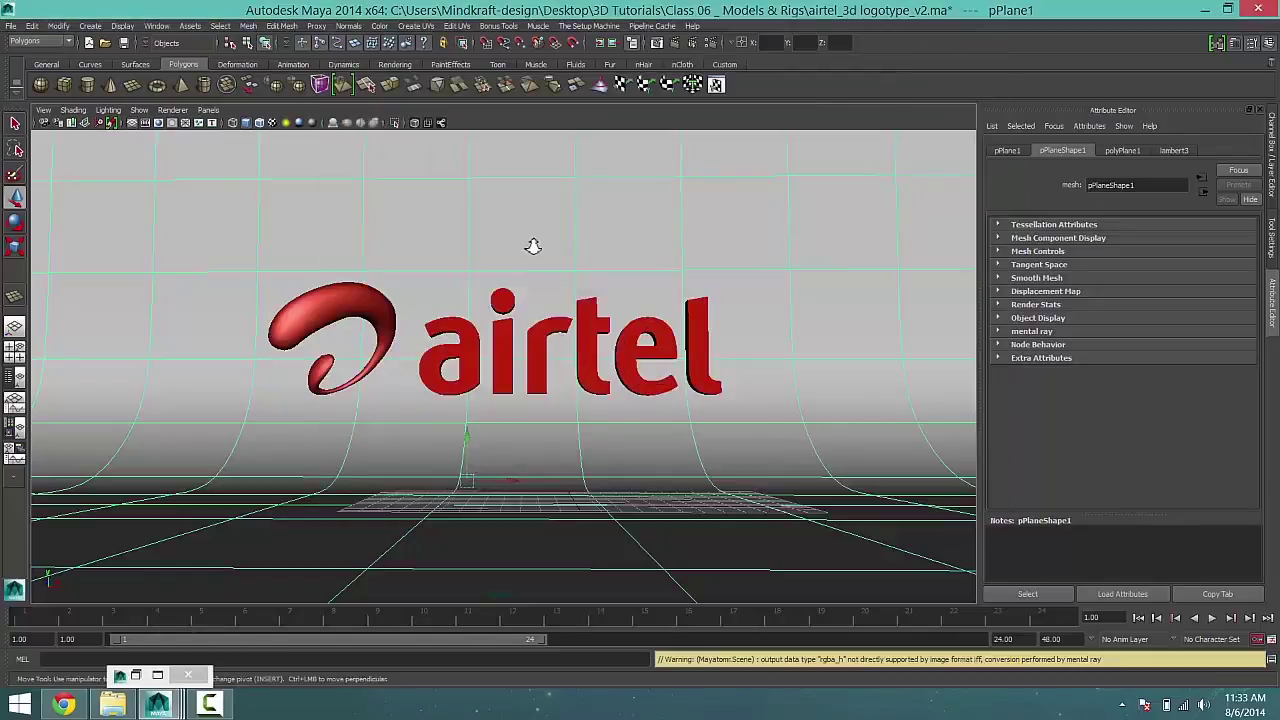
# Switch to File Explorer and go to the Class 04 _ Shaders & lighting folder inside 3D Tutorials
pyautogui.scroll(-5, 531, 246)
pyautogui.keyDown('alt'); pyautogui.moveTo(508, 338); pyautogui.dragTo(370, 354); pyautogui.keyUp('alt')
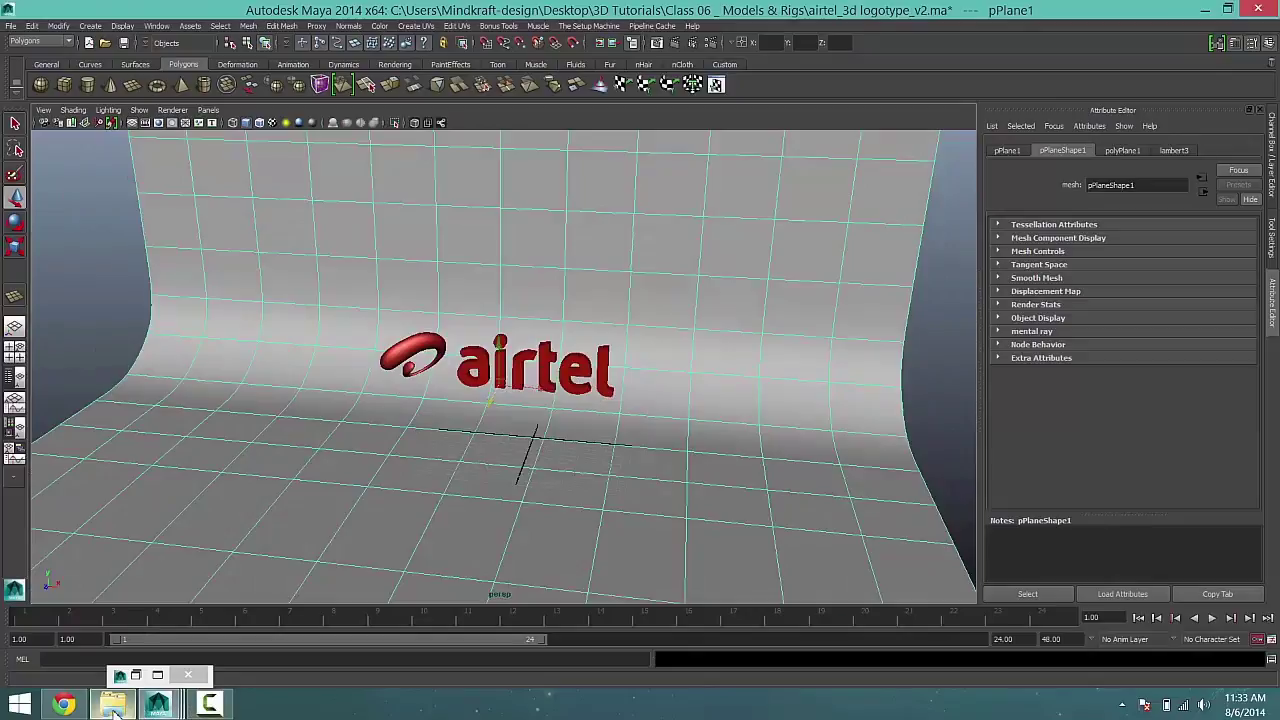
pyautogui.moveTo(114, 706)
pyautogui.click(148, 630)
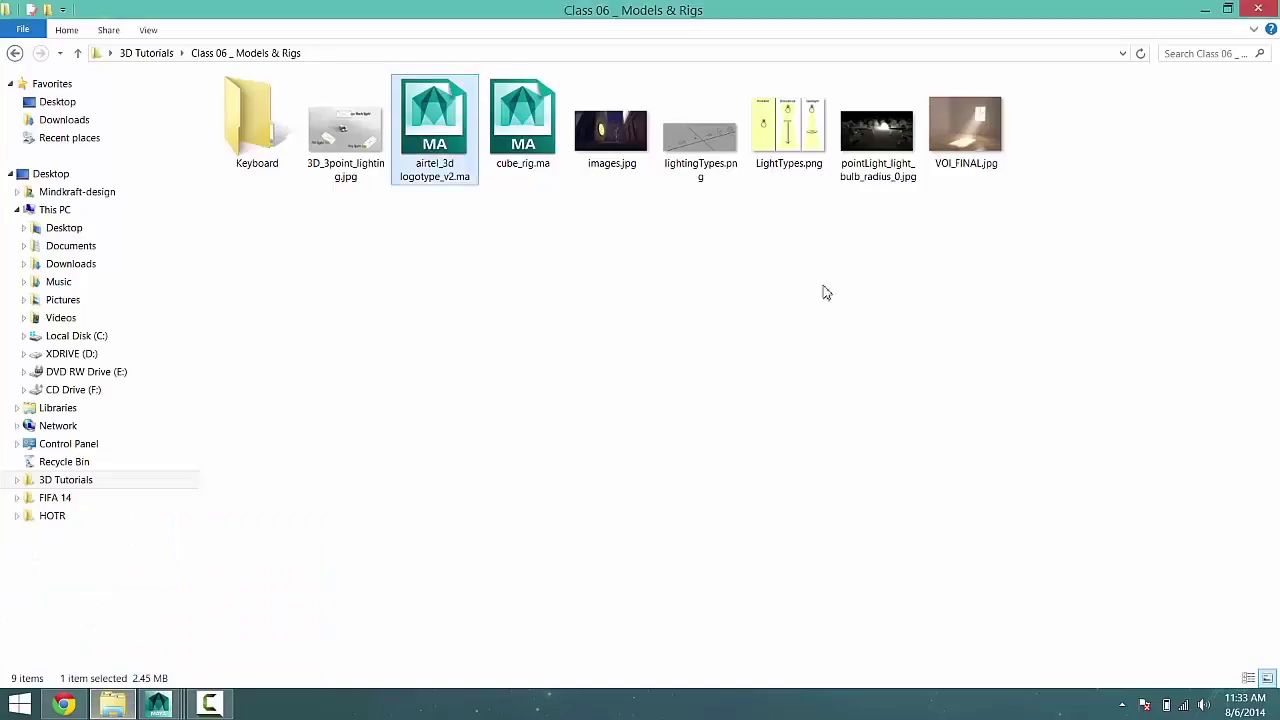
pyautogui.doubleClick(184, 55)
pyautogui.click(183, 55)
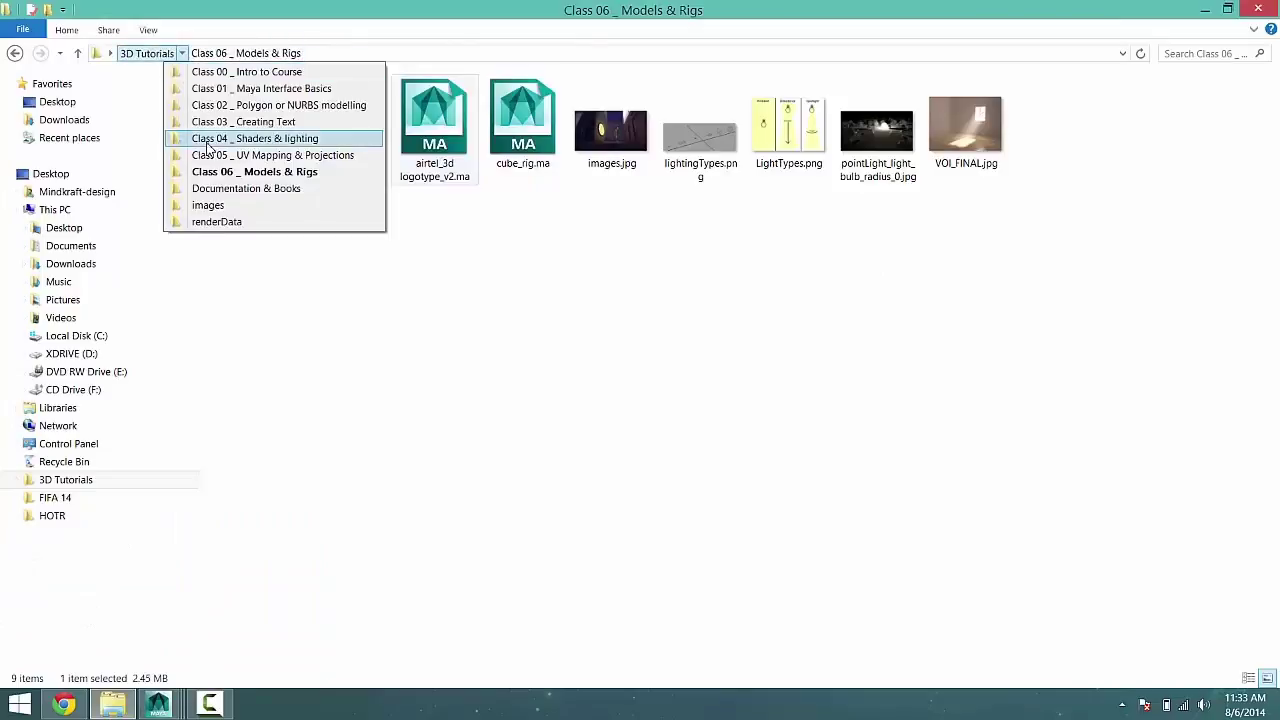
pyautogui.click(230, 229)
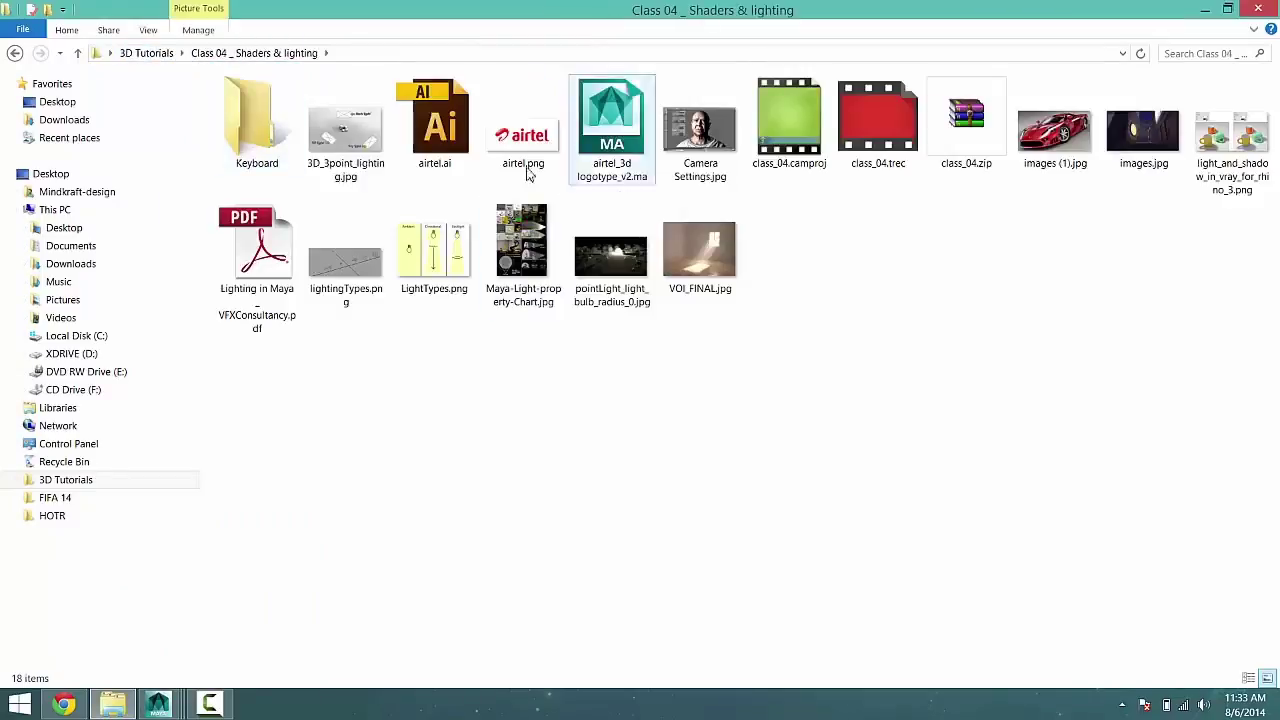
# Open airtel.png, fit it to the window to examine the original logo's shading, and minimize the image viewer
pyautogui.click(524, 140)
pyautogui.doubleClick(524, 140)
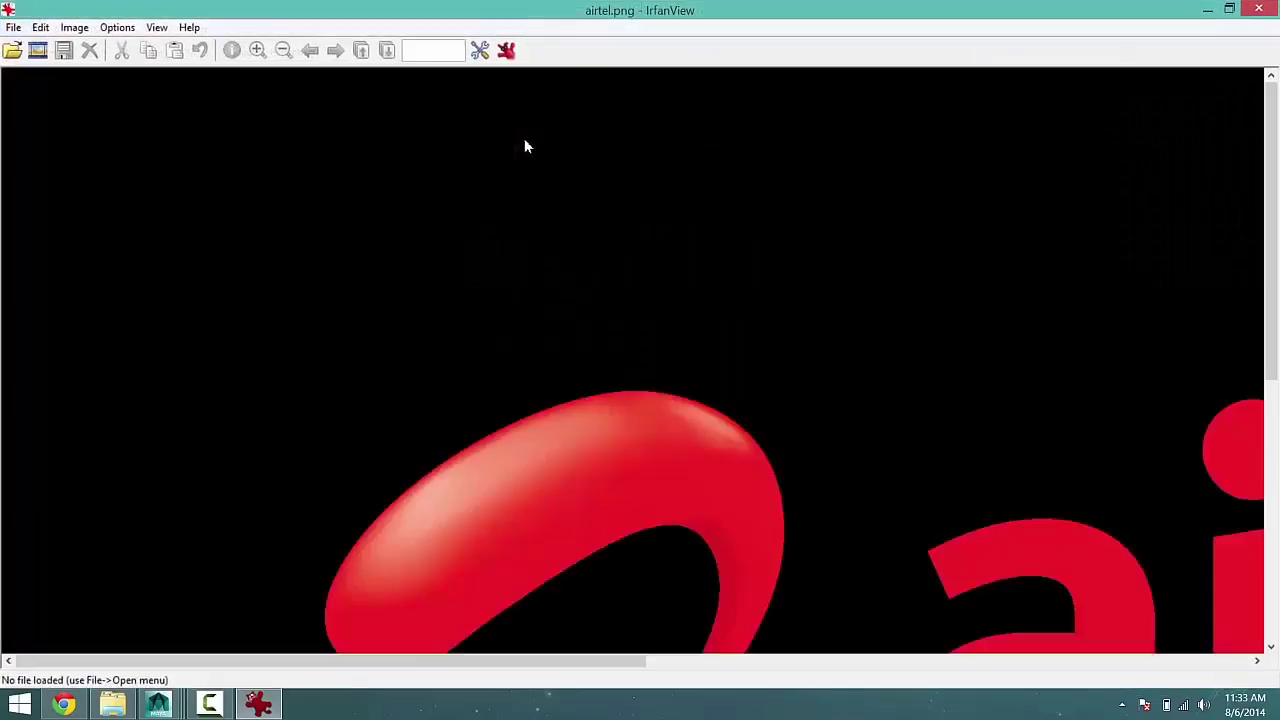
pyautogui.hotkey('shift', 'f')
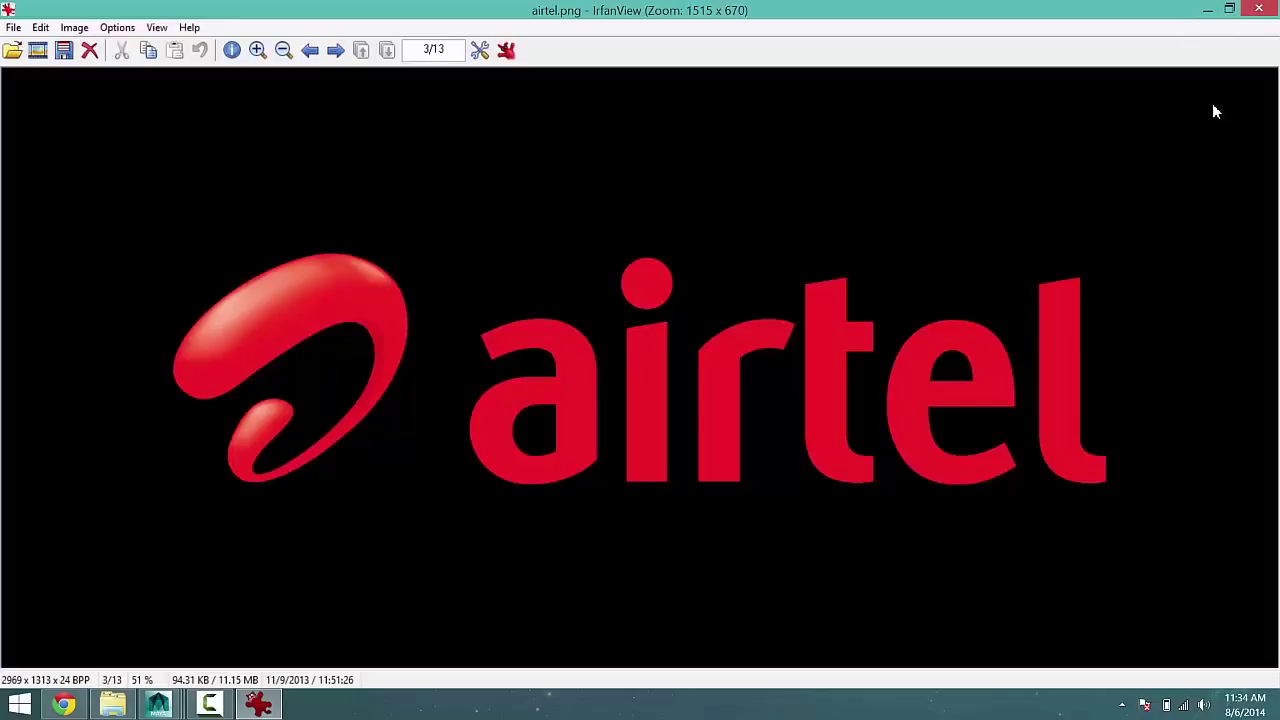
pyautogui.click(1207, 9)
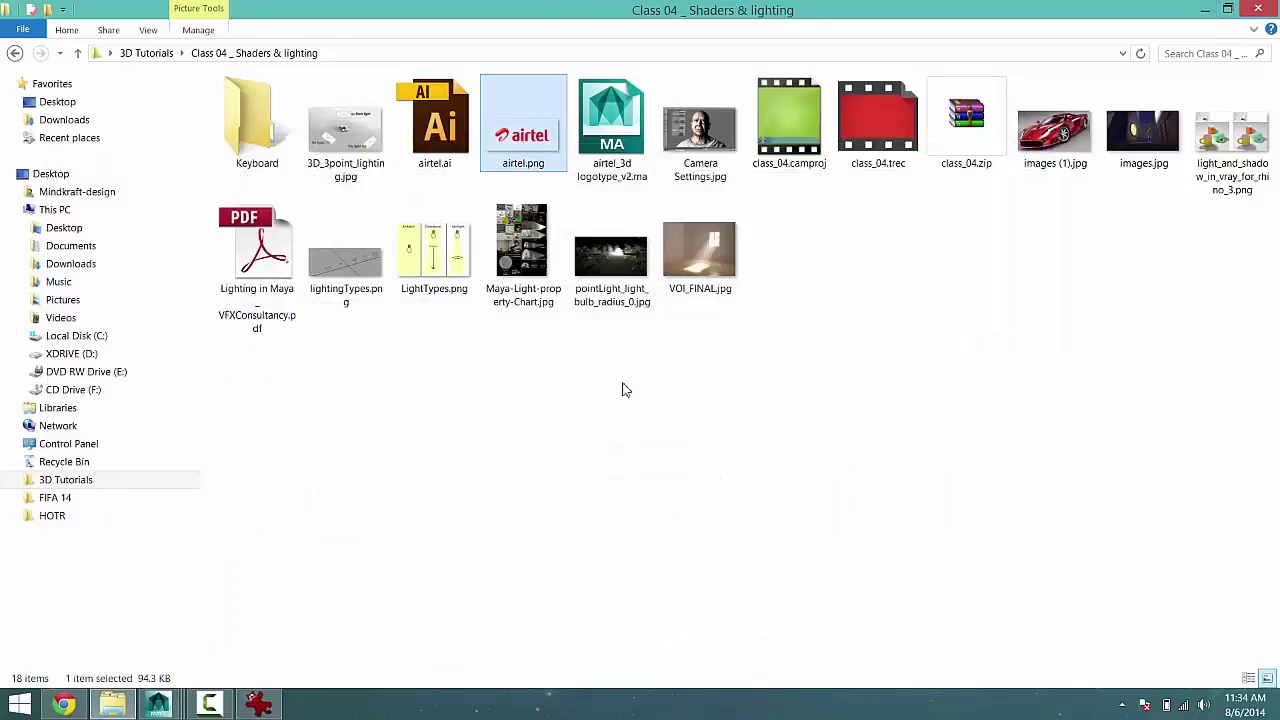
# Switch back to the airtel logo scene in Maya, create an ambient light and nudge it up slightly
pyautogui.moveTo(180, 705)
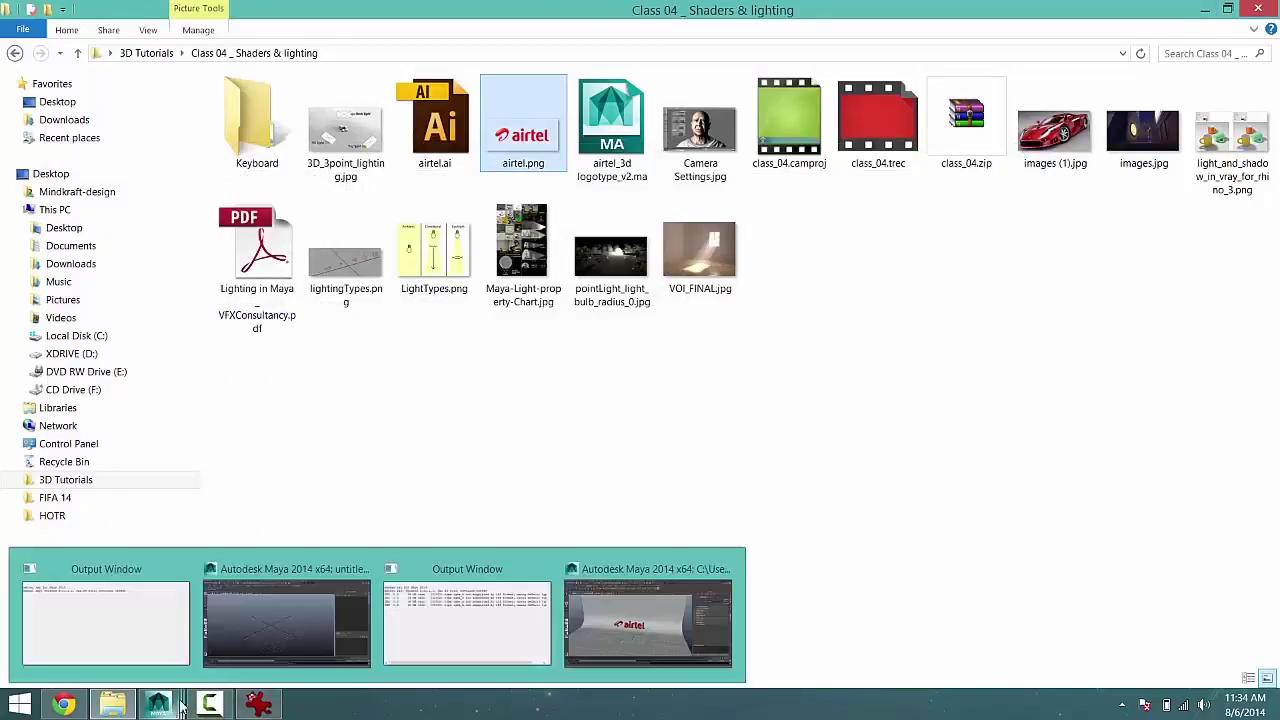
pyautogui.click(648, 622)
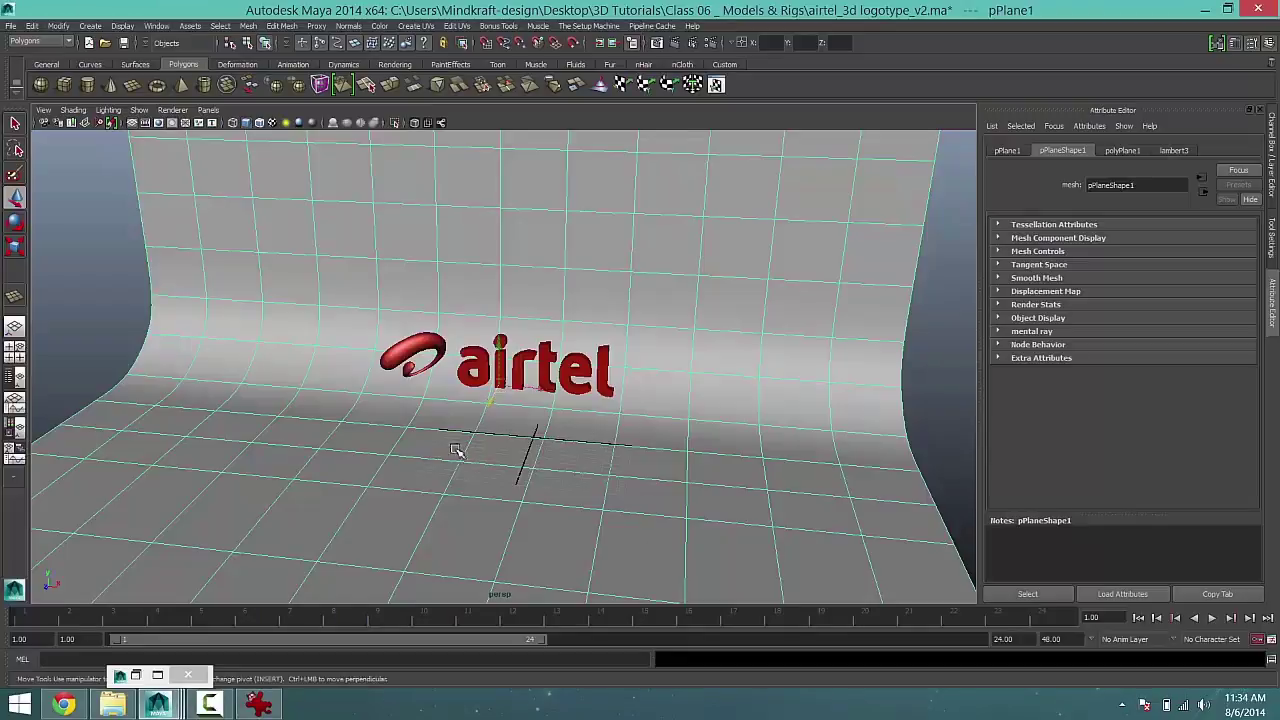
pyautogui.keyDown('alt'); pyautogui.moveTo(455, 450); pyautogui.dragTo(371, 389); pyautogui.keyUp('alt')
pyautogui.keyDown('alt'); pyautogui.moveTo(371, 389); pyautogui.dragTo(737, 423, button='right'); pyautogui.keyUp('alt')
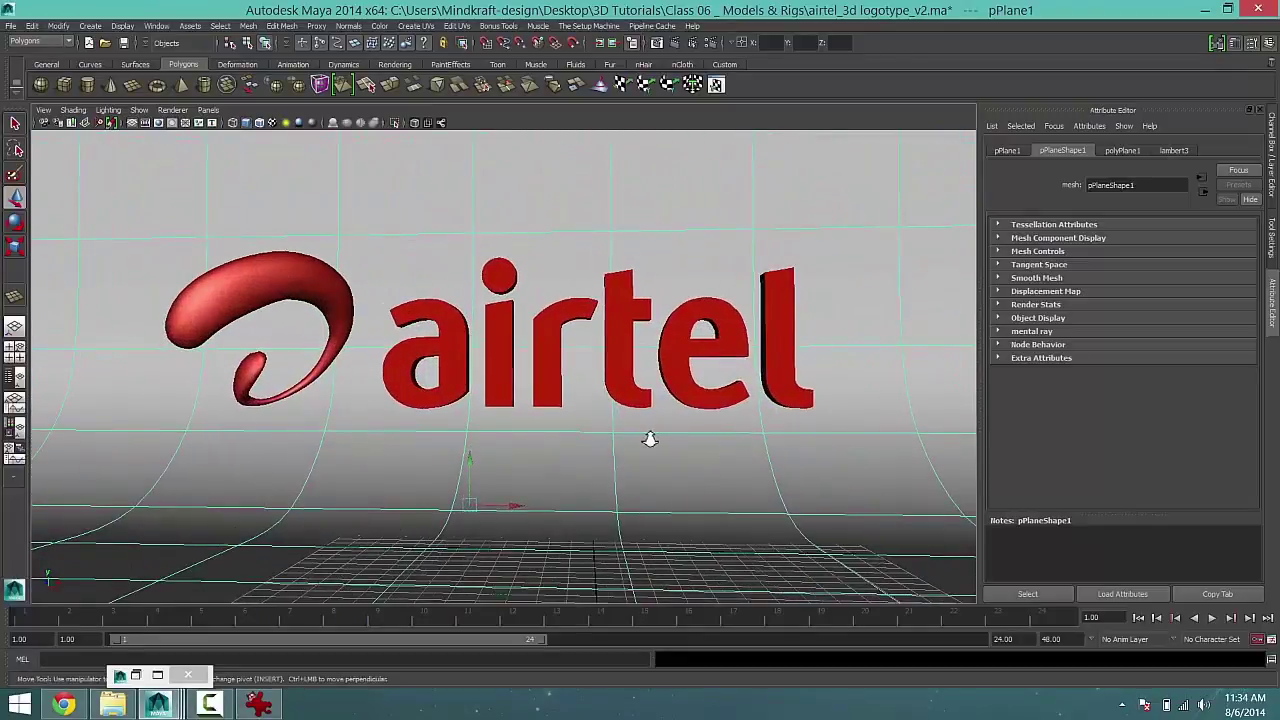
pyautogui.keyDown('alt'); pyautogui.moveTo(650, 440); pyautogui.dragTo(584, 503); pyautogui.keyUp('alt')
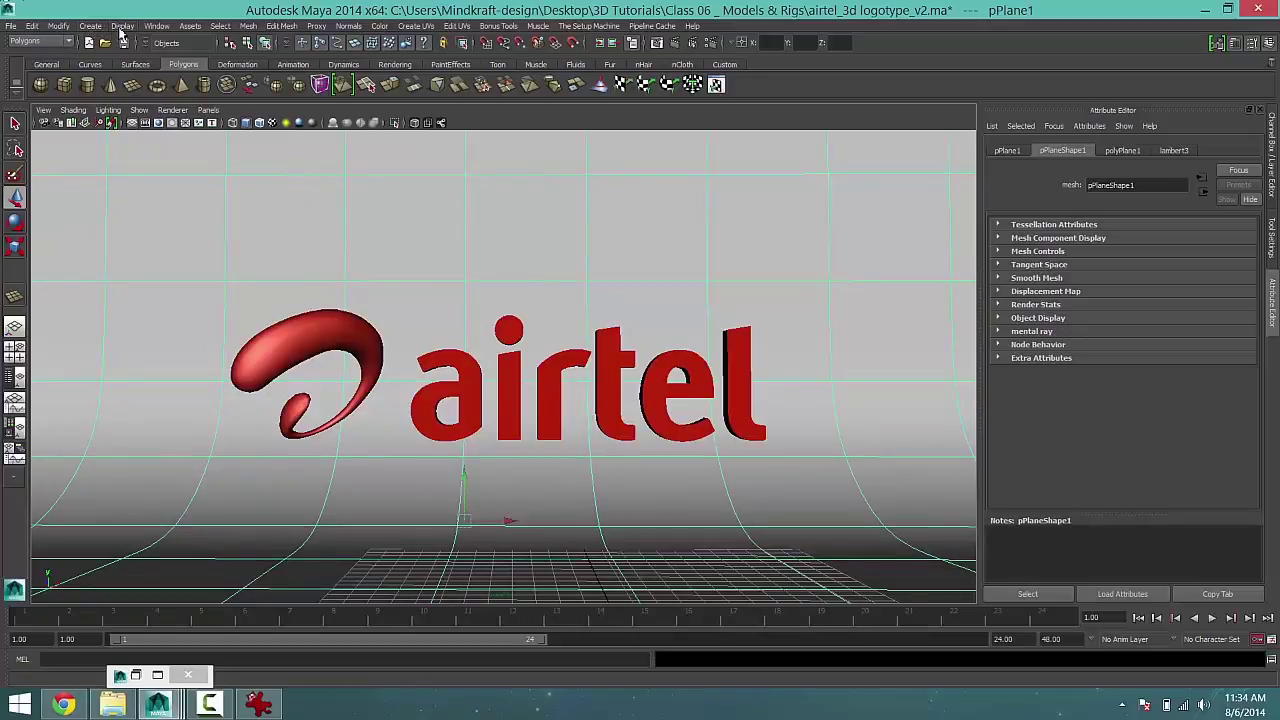
pyautogui.click(91, 26)
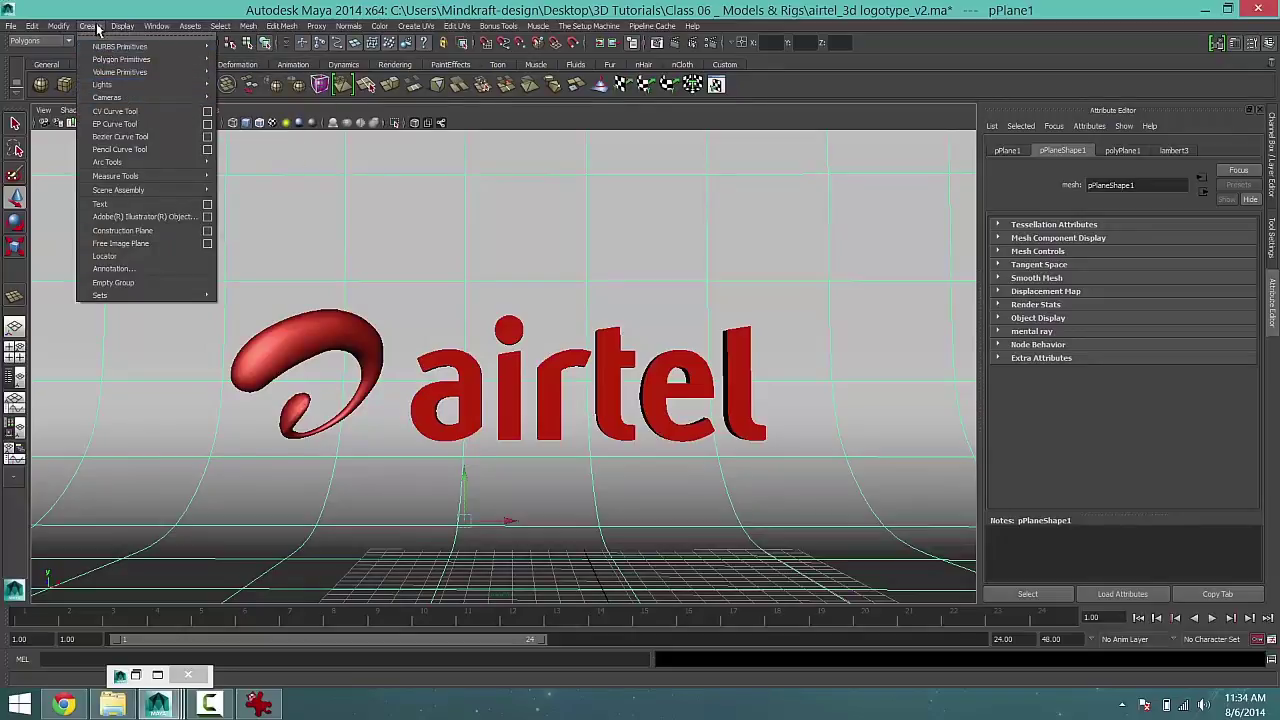
pyautogui.moveTo(115, 85)
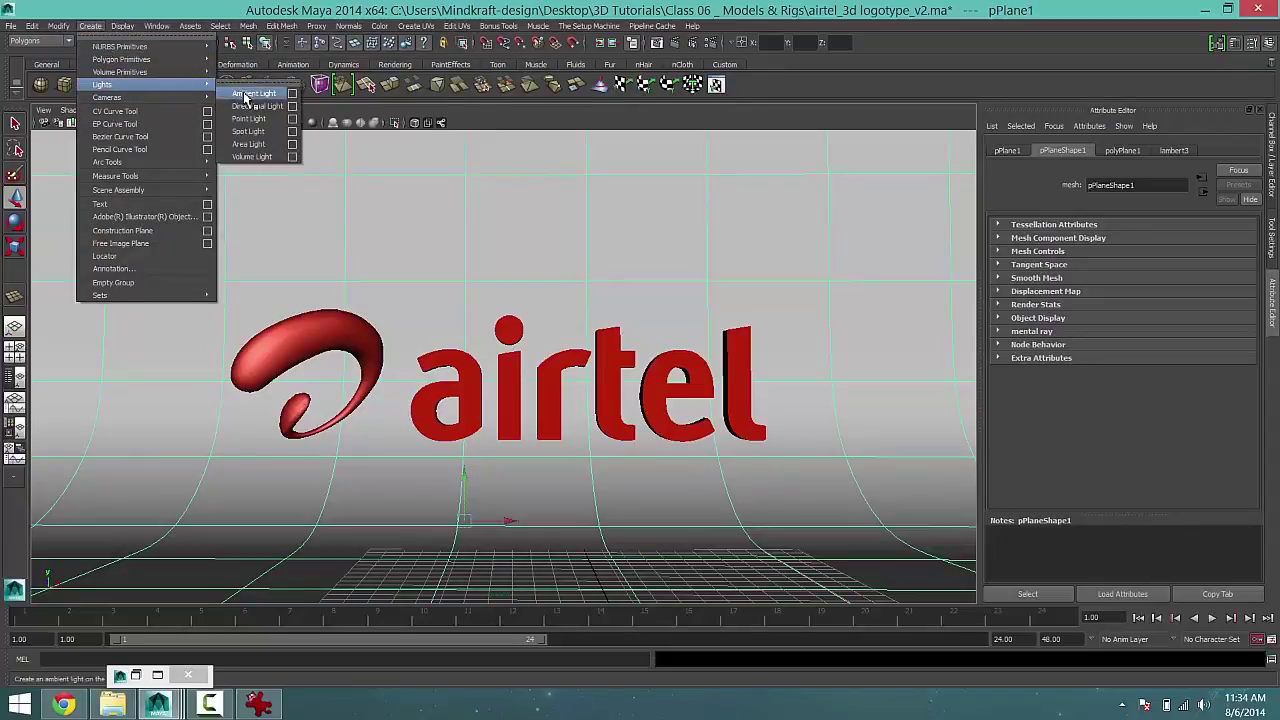
pyautogui.click(250, 93)
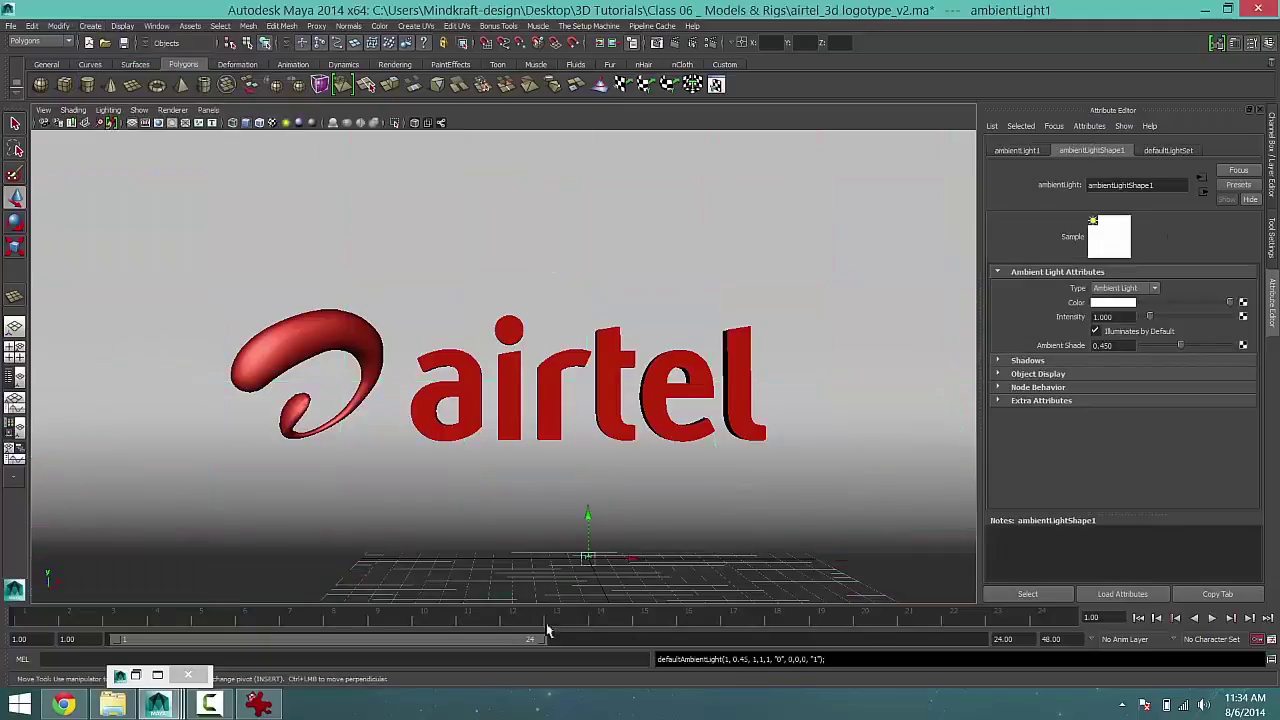
pyautogui.click(590, 516)
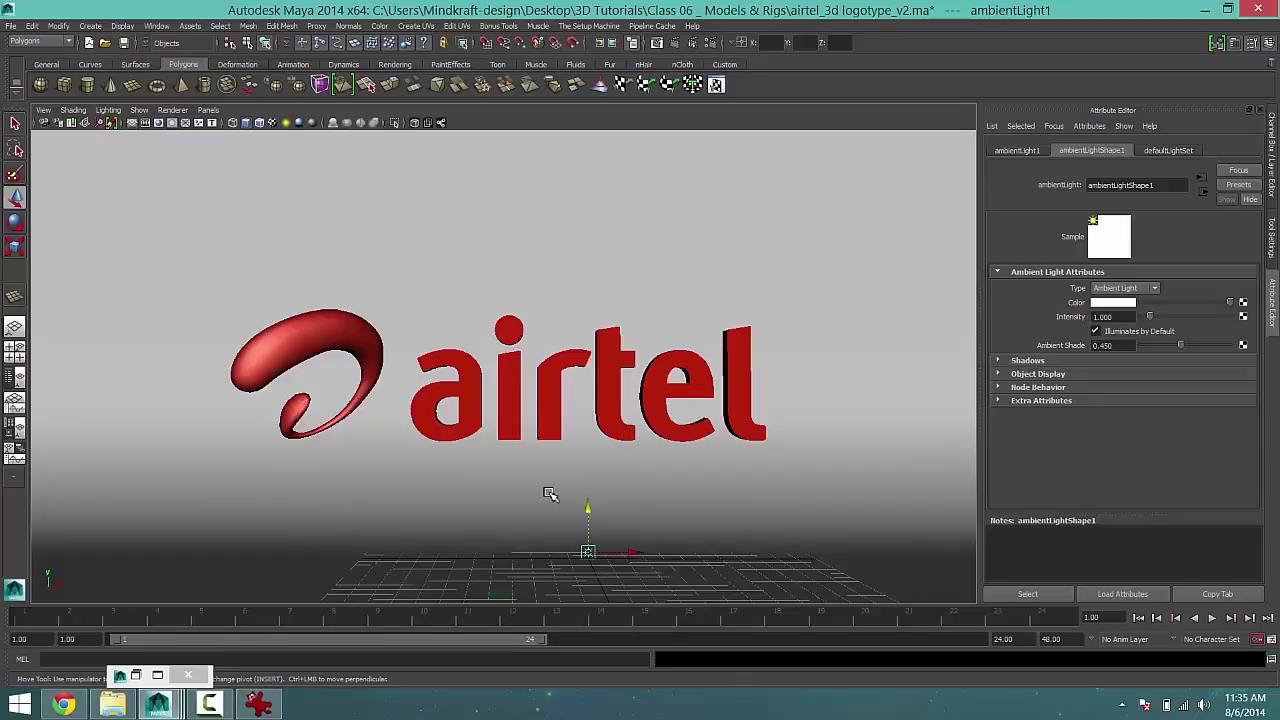
# Shift the ambient light slightly left along X, beneath the middle of the airtel lettering
pyautogui.keyDown('alt'); pyautogui.moveTo(534, 491); pyautogui.dragTo(537, 492); pyautogui.keyUp('alt')
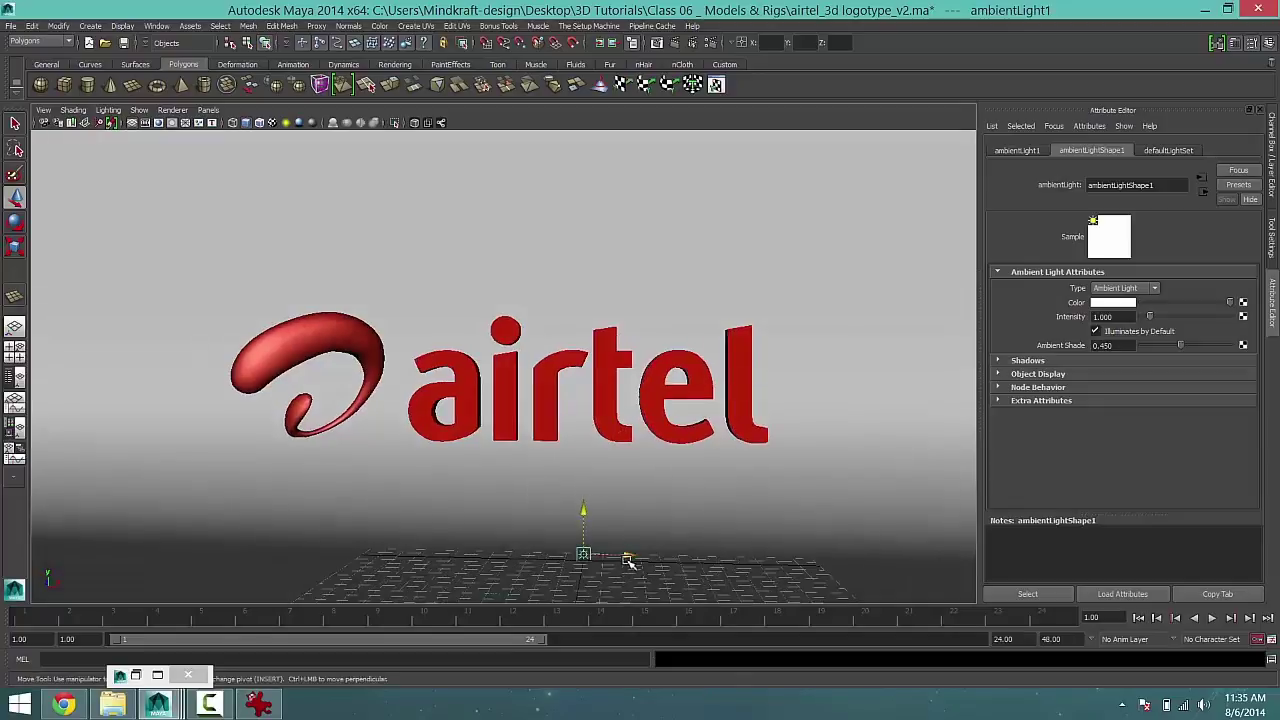
pyautogui.moveTo(628, 556); pyautogui.dragTo(592, 562)
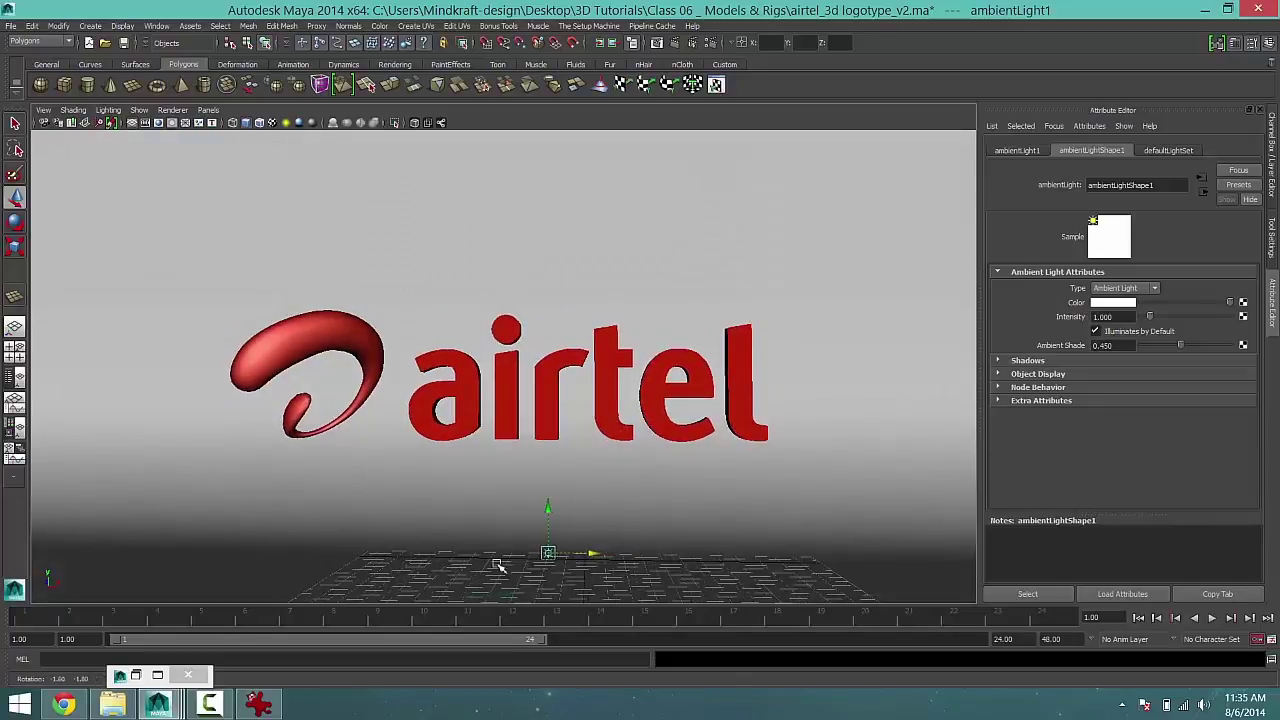
pyautogui.keyDown('alt'); pyautogui.moveTo(503, 563); pyautogui.dragTo(587, 557, button='right'); pyautogui.keyUp('alt')
pyautogui.keyDown('alt'); pyautogui.moveTo(586, 556); pyautogui.dragTo(574, 520); pyautogui.keyUp('alt')
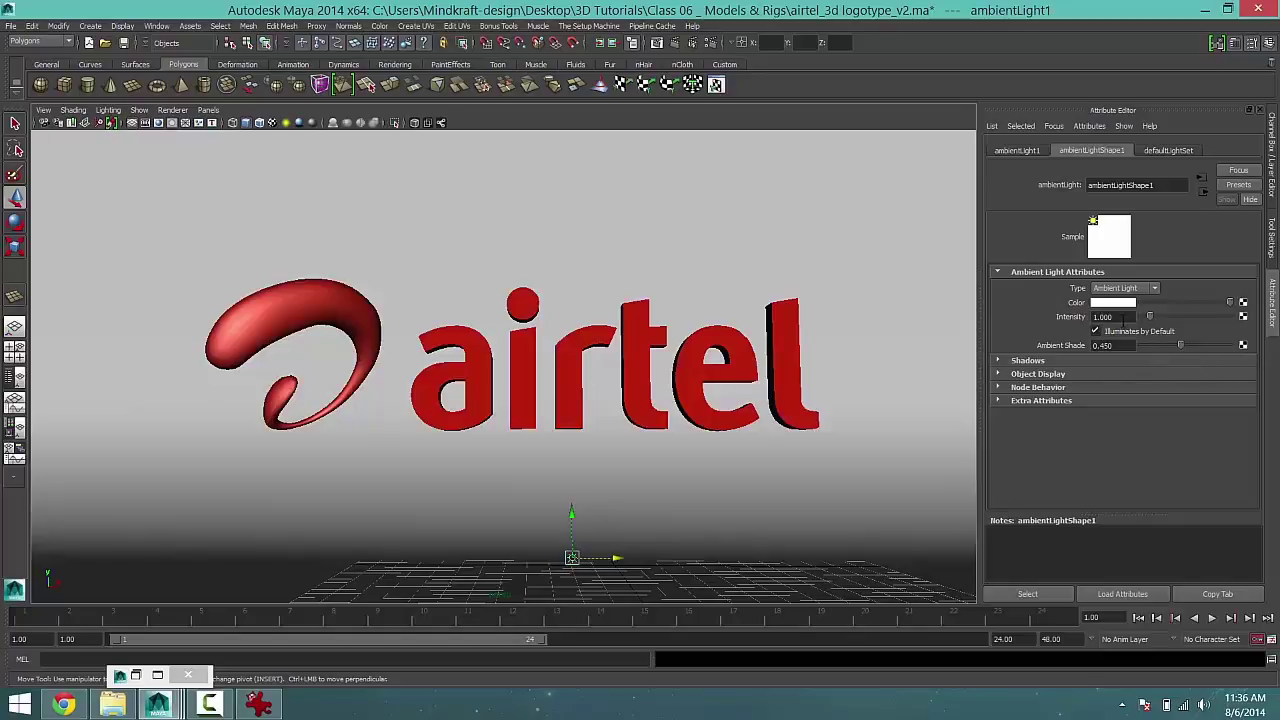
# Examine the original logo's shading again in airtel.png in IrfanView, and minimize the image viewer
pyautogui.moveTo(1123, 317); pyautogui.dragTo(1093, 316)
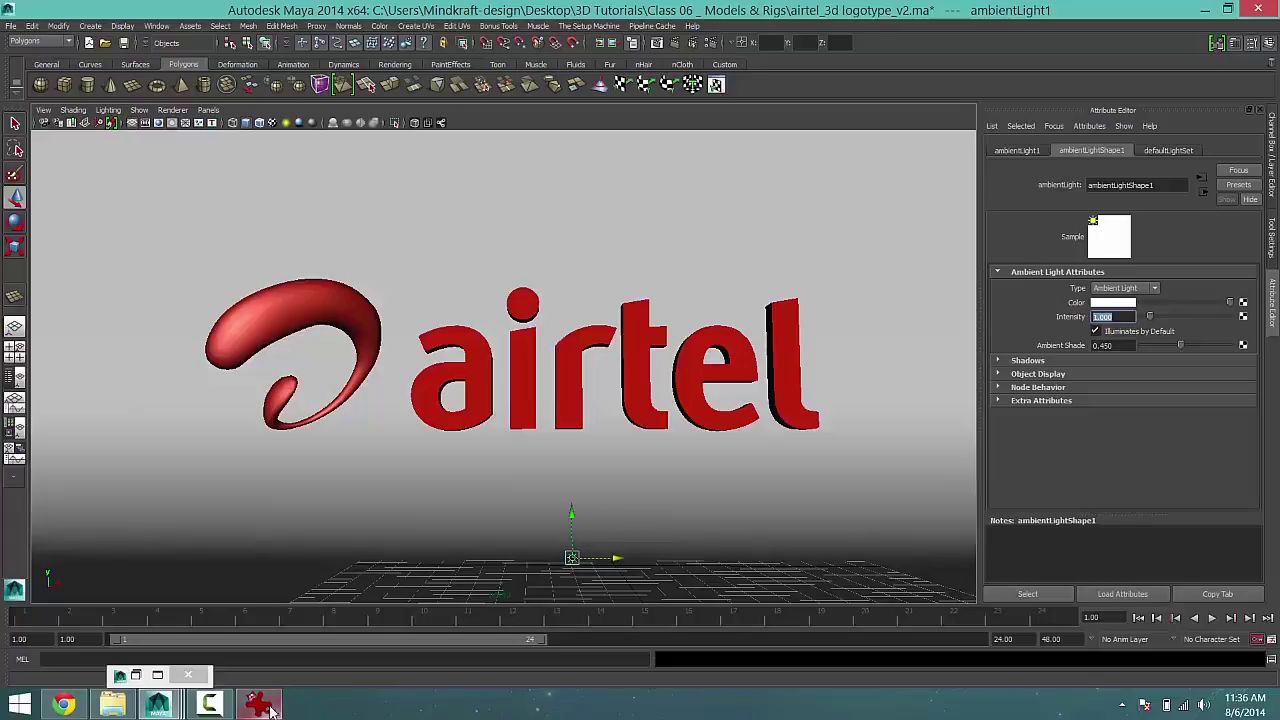
pyautogui.moveTo(260, 710)
pyautogui.click(266, 643)
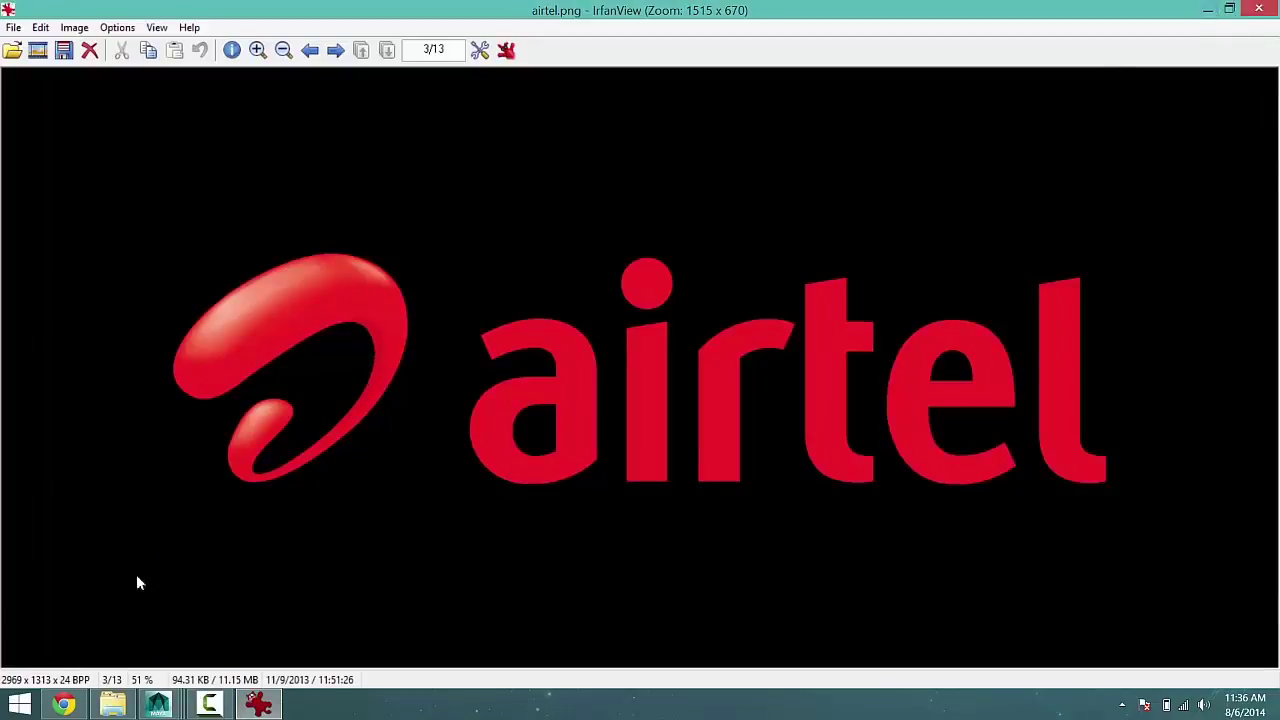
pyautogui.click(1208, 10)
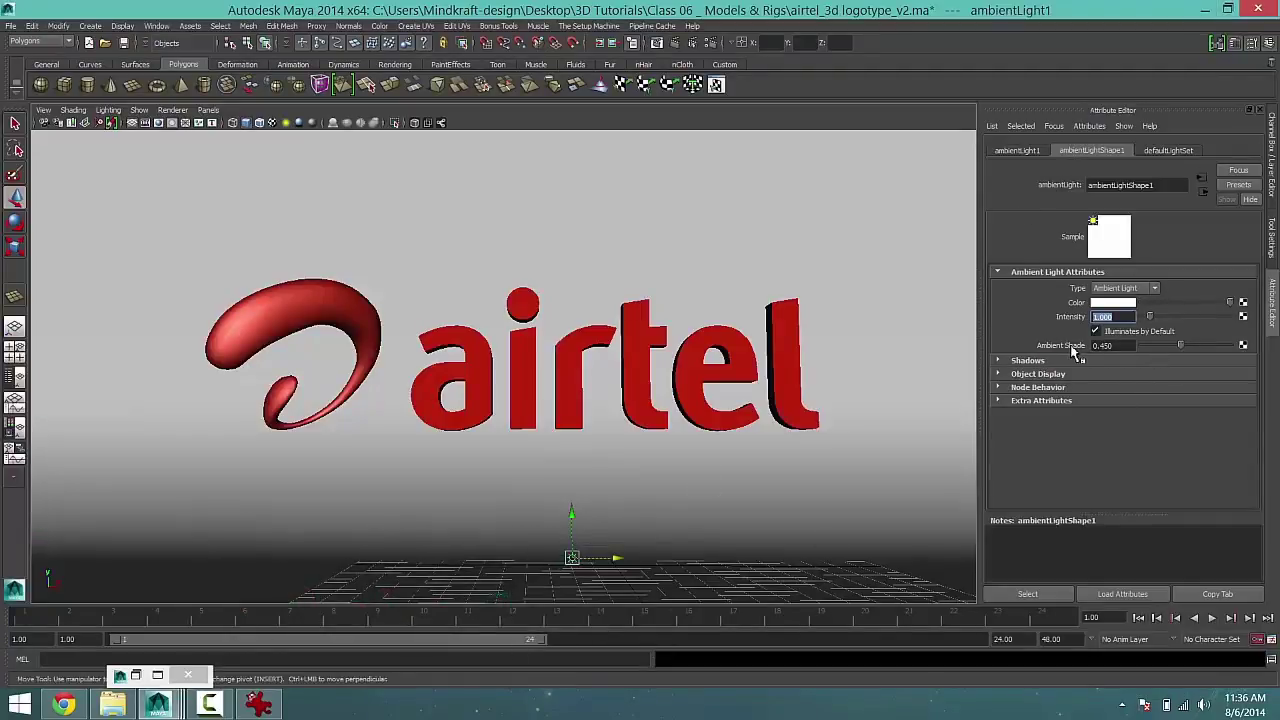
# Render the current frame with the ambient light and move the Render View aside to uncover the logo symbol
pyautogui.click(1112, 317)
pyautogui.moveTo(1119, 317); pyautogui.dragTo(1089, 346)
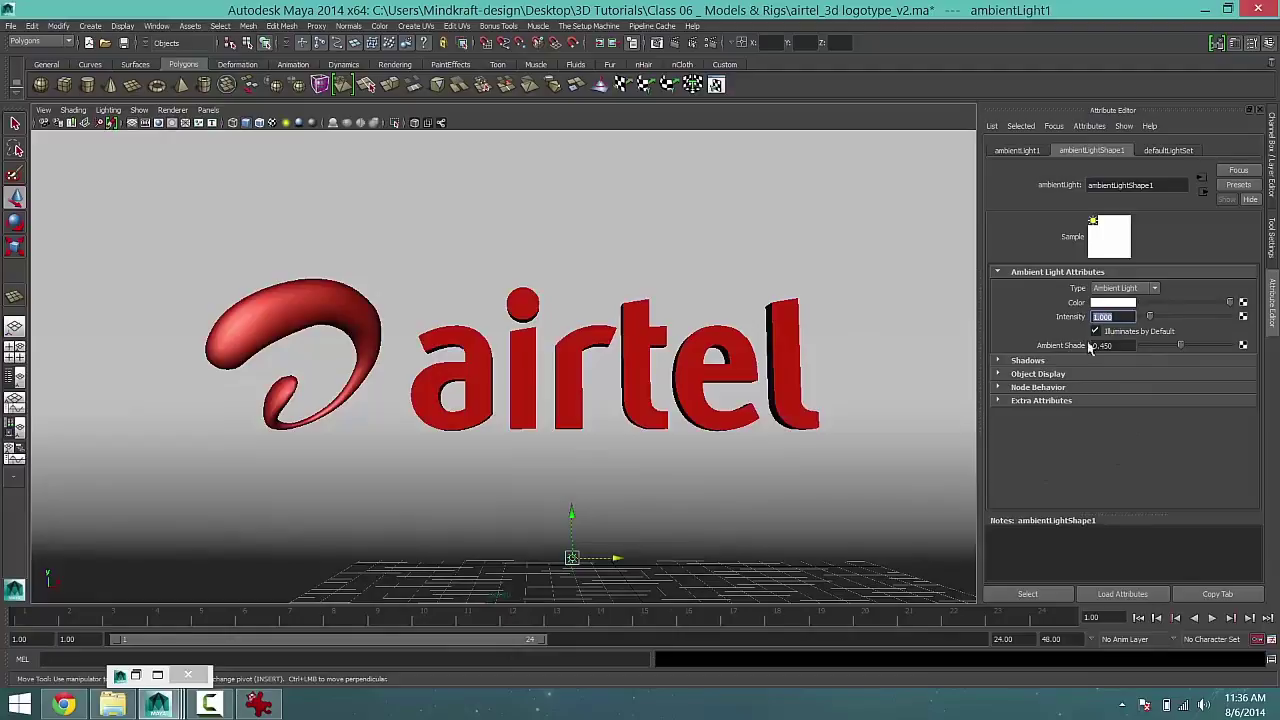
pyautogui.click(675, 43)
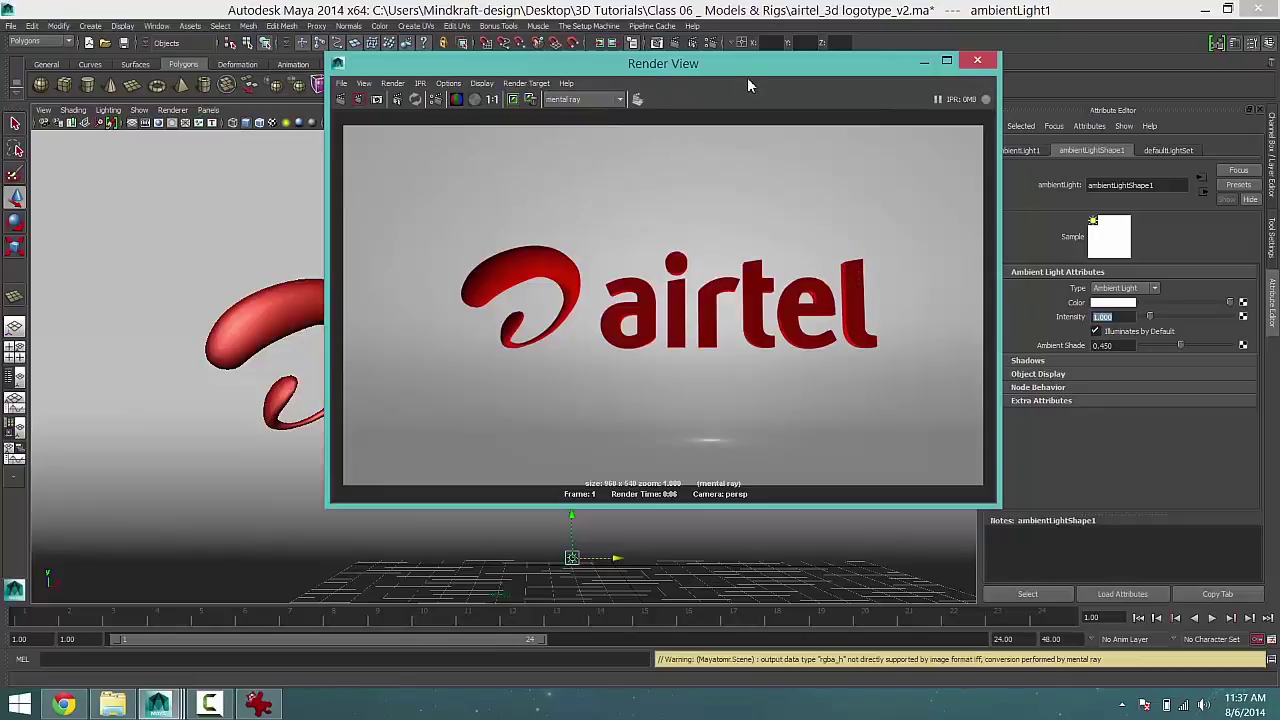
pyautogui.moveTo(747, 85); pyautogui.dragTo(958, 96)
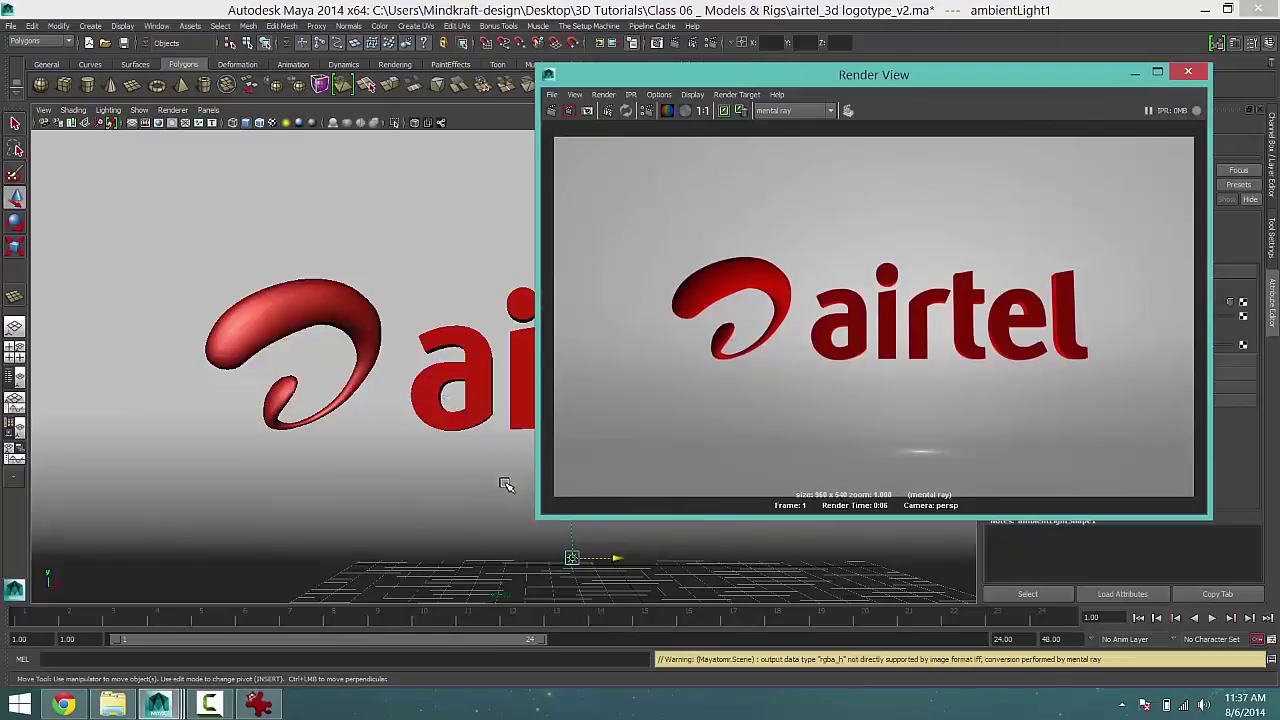
# Raise the ambient light to just below the logo lettering, minimize the Render View and return to the front view
pyautogui.keyDown('alt'); pyautogui.moveTo(433, 515); pyautogui.dragTo(490, 430); pyautogui.keyUp('alt')
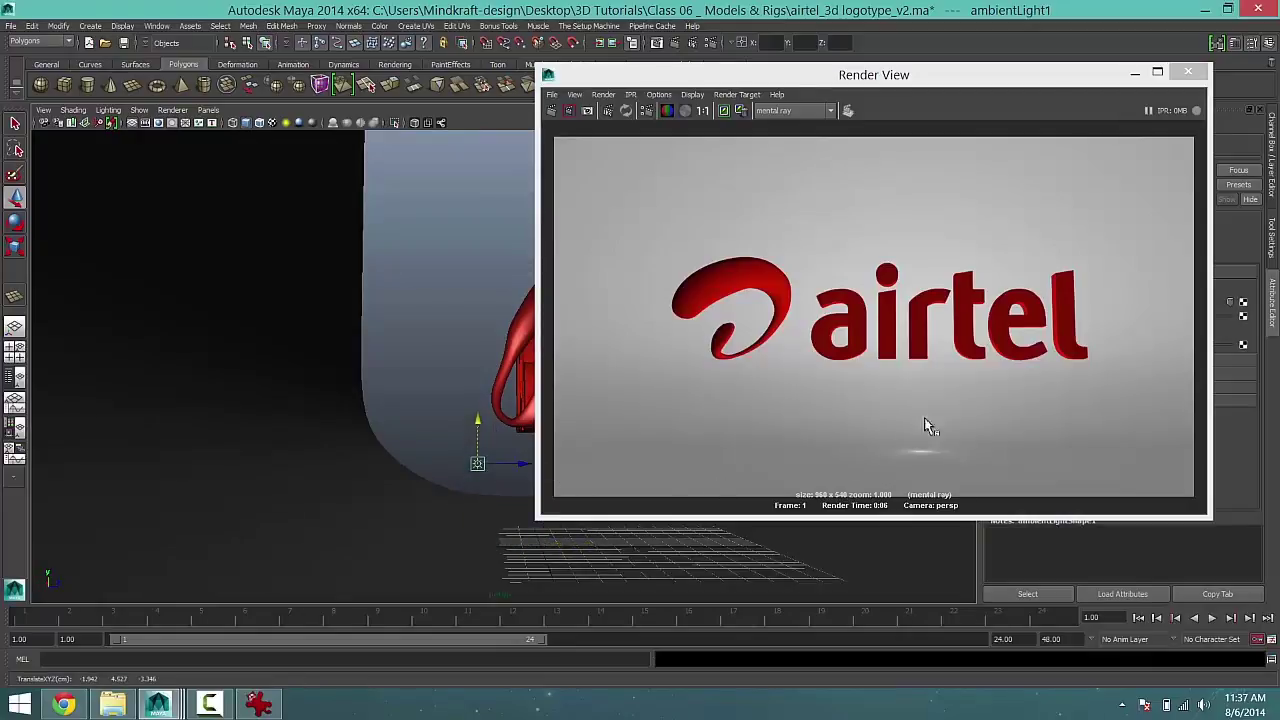
pyautogui.click(1051, 371)
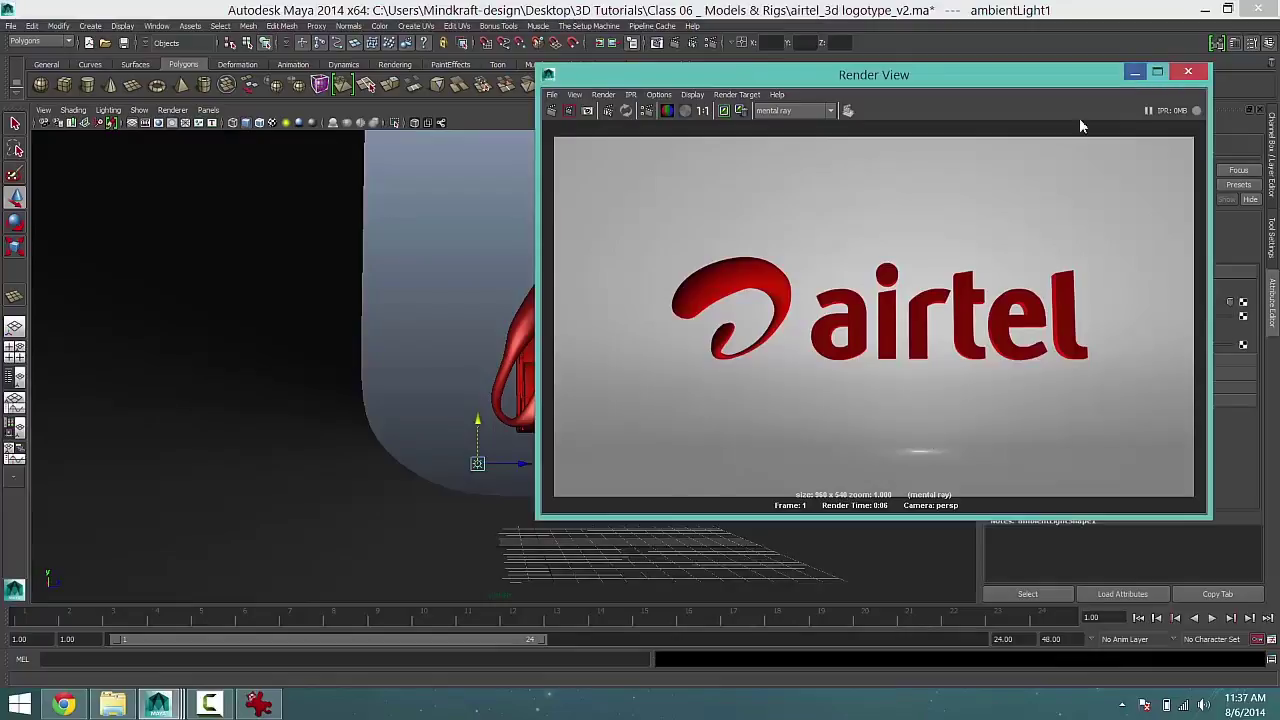
pyautogui.click(1135, 72)
pyautogui.keyDown('alt'); pyautogui.moveTo(471, 557); pyautogui.dragTo(663, 471); pyautogui.keyUp('alt')
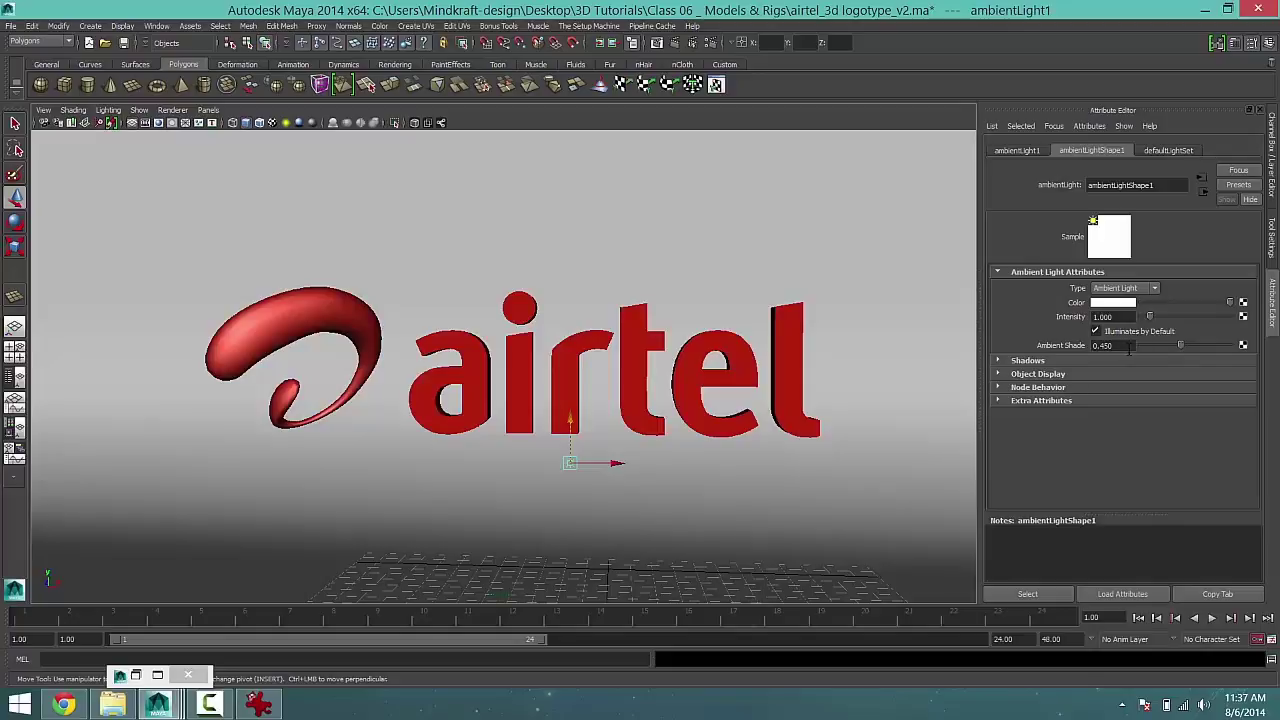
# Set the light's Ambient Shade to 0.8 and render the current frame
pyautogui.click(1106, 346)
pyautogui.moveTo(1181, 347); pyautogui.dragTo(1214, 351)
pyautogui.doubleClick(1106, 345)
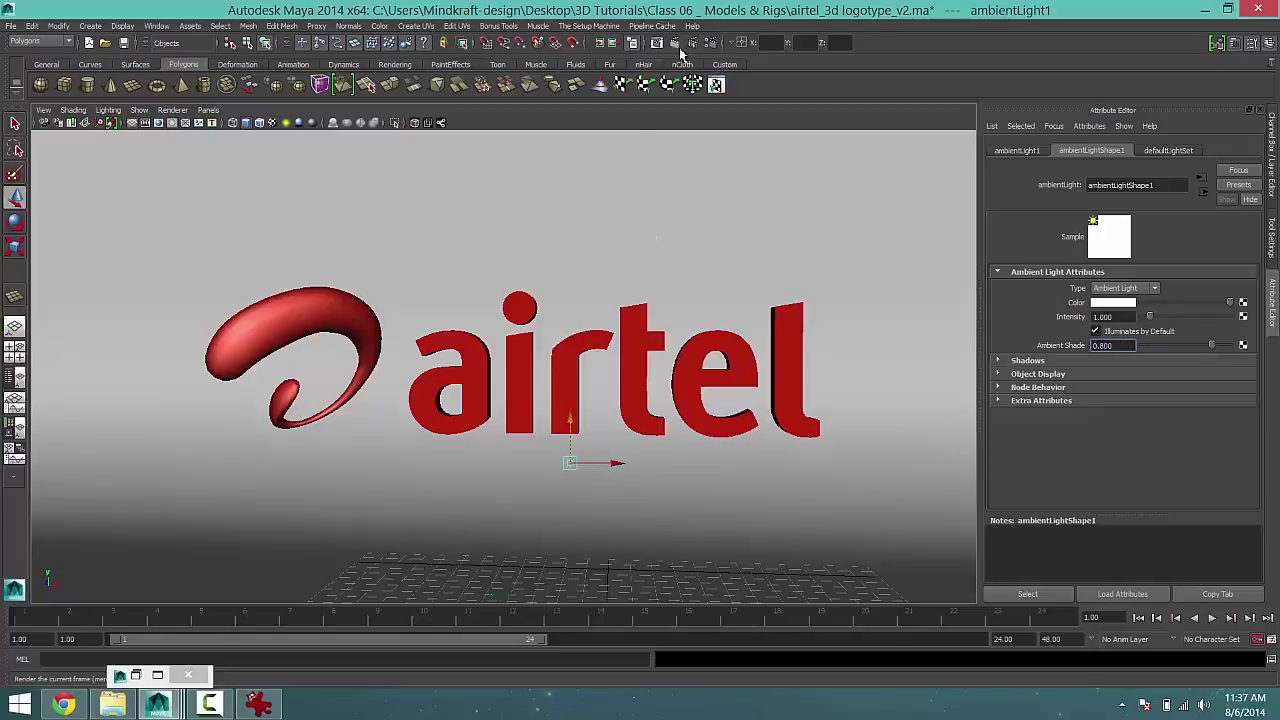
pyautogui.keyDown('alt'); pyautogui.moveTo(527, 240); pyautogui.dragTo(517, 240); pyautogui.keyUp('alt')
pyautogui.keyDown('alt'); pyautogui.moveTo(509, 249); pyautogui.dragTo(433, 246, button='middle'); pyautogui.keyUp('alt')
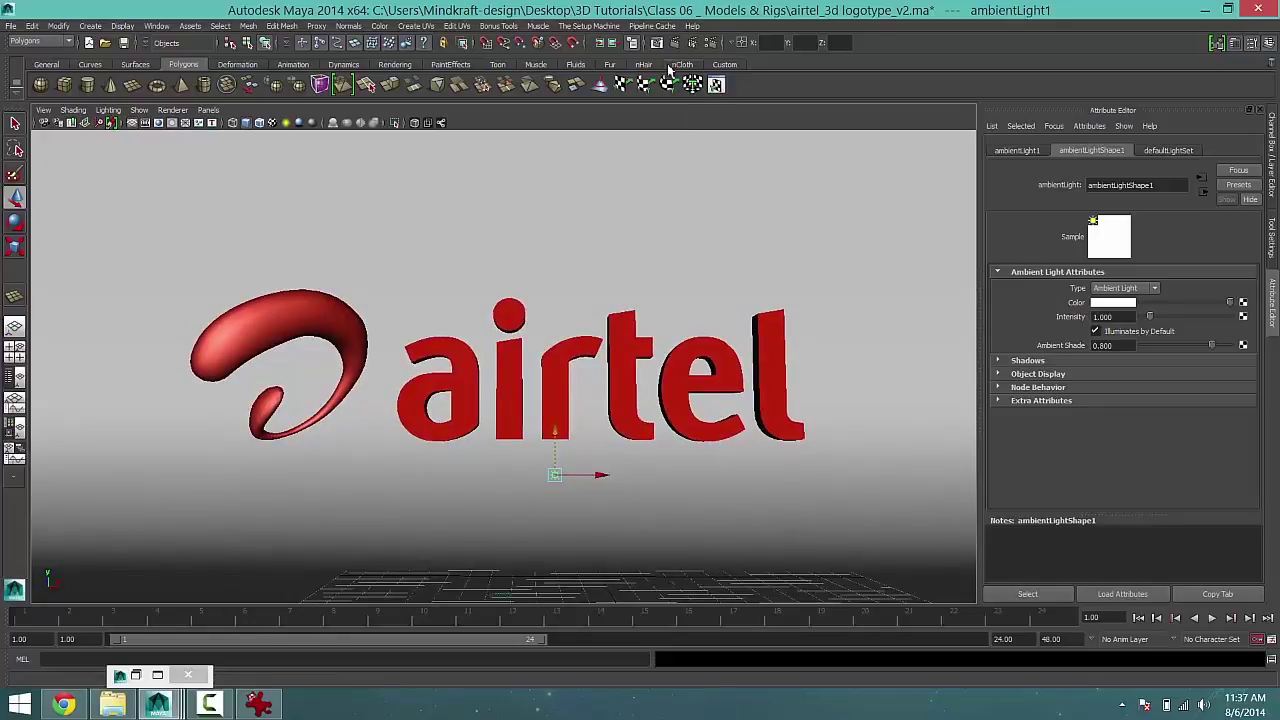
pyautogui.click(674, 42)
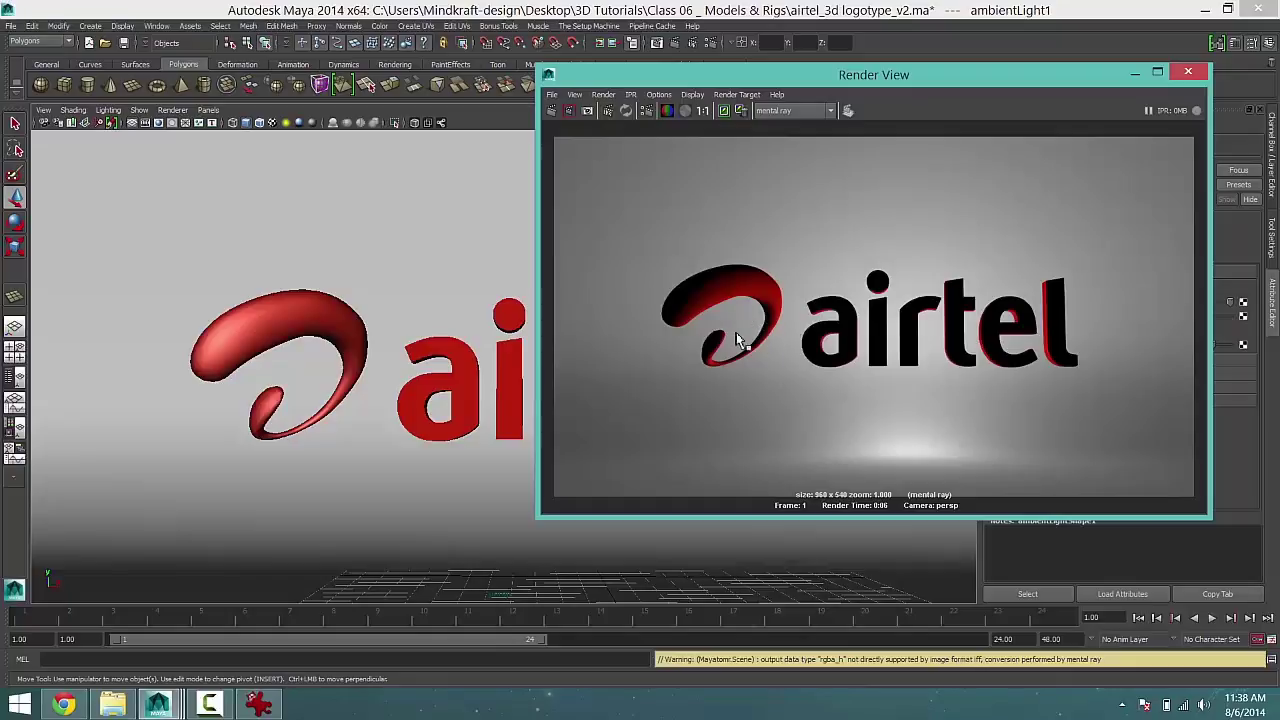
# Minimize the Render View and lower the ambient light to just above the grid, below the lettering
pyautogui.click(1135, 76)
pyautogui.moveTo(583, 481)
pyautogui.keyDown('alt'); pyautogui.mouseDown()
pyautogui.moveTo(700, 483)
pyautogui.moveTo(531, 494)
pyautogui.moveTo(537, 483)
pyautogui.moveTo(590, 491)
pyautogui.mouseUp(); pyautogui.keyUp('alt')
pyautogui.moveTo(590, 491); pyautogui.dragTo(620, 511, button='middle')
pyautogui.keyDown('alt'); pyautogui.moveTo(620, 511); pyautogui.dragTo(430, 498); pyautogui.keyUp('alt')
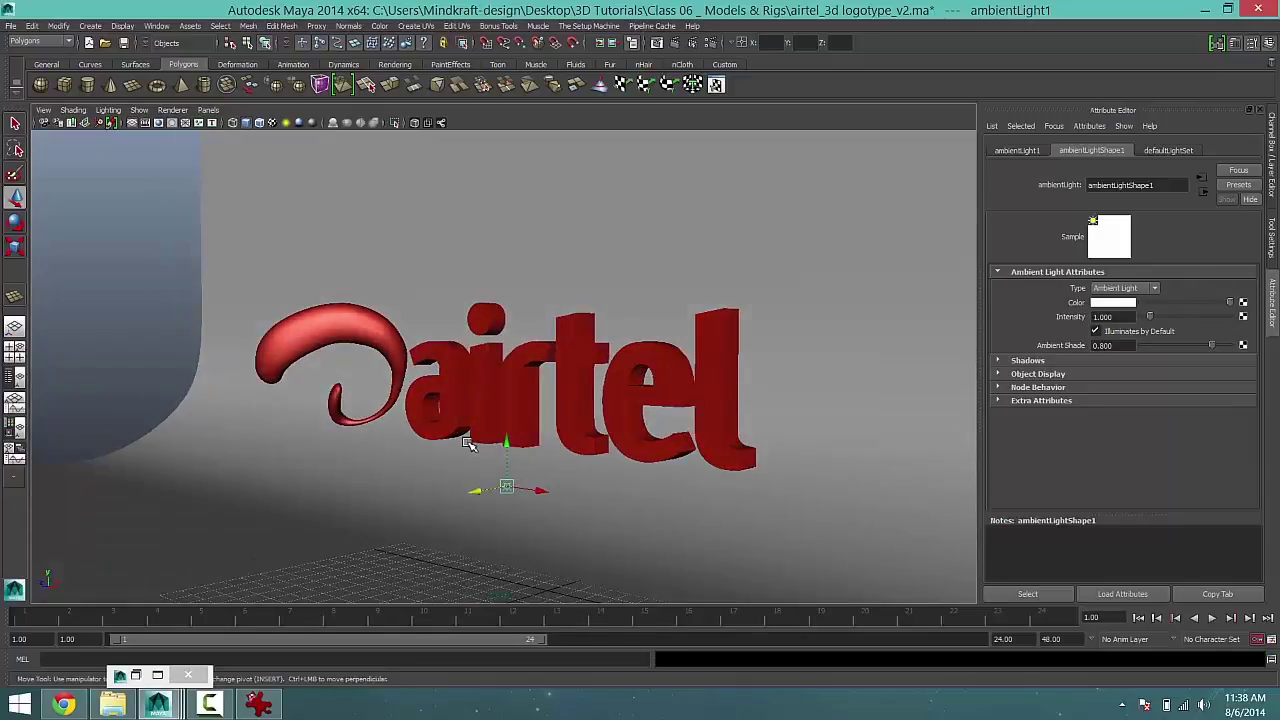
pyautogui.moveTo(505, 482); pyautogui.dragTo(526, 534)
# Set the light's Ambient Shade to 0.2 and render the current frame
pyautogui.doubleClick(1102, 345)
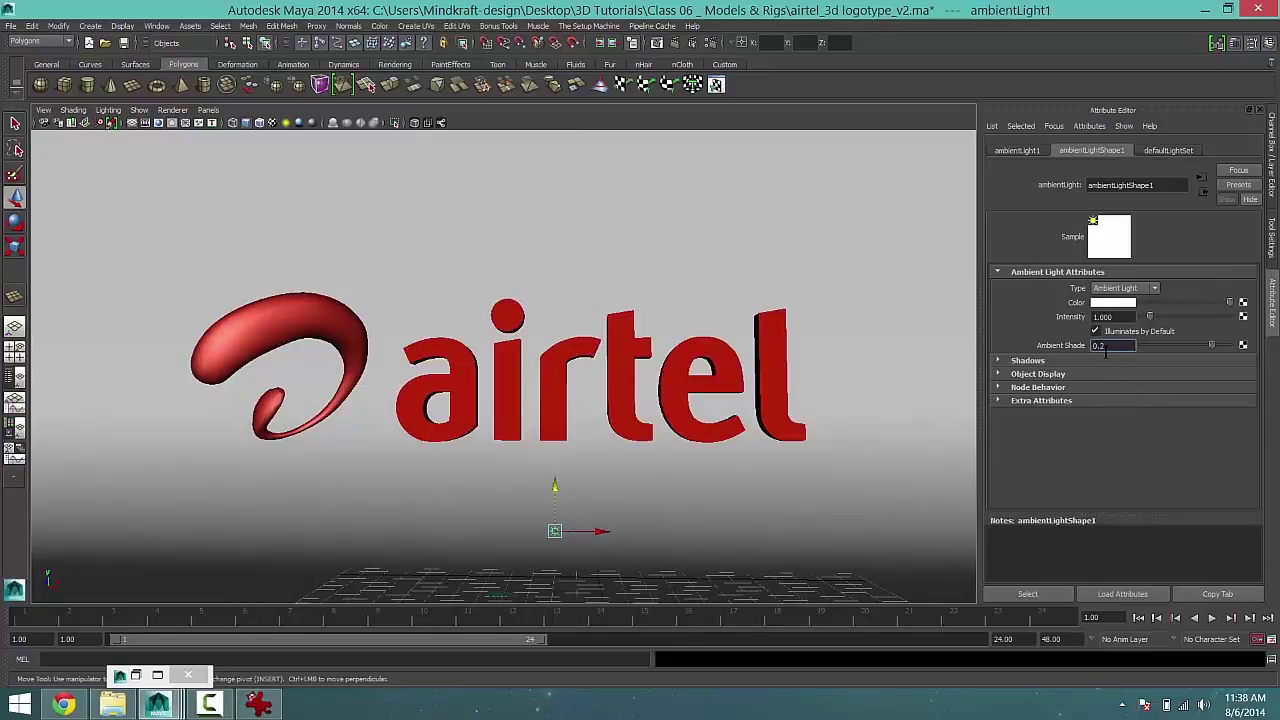
pyautogui.press('Return')
pyautogui.click(657, 45)
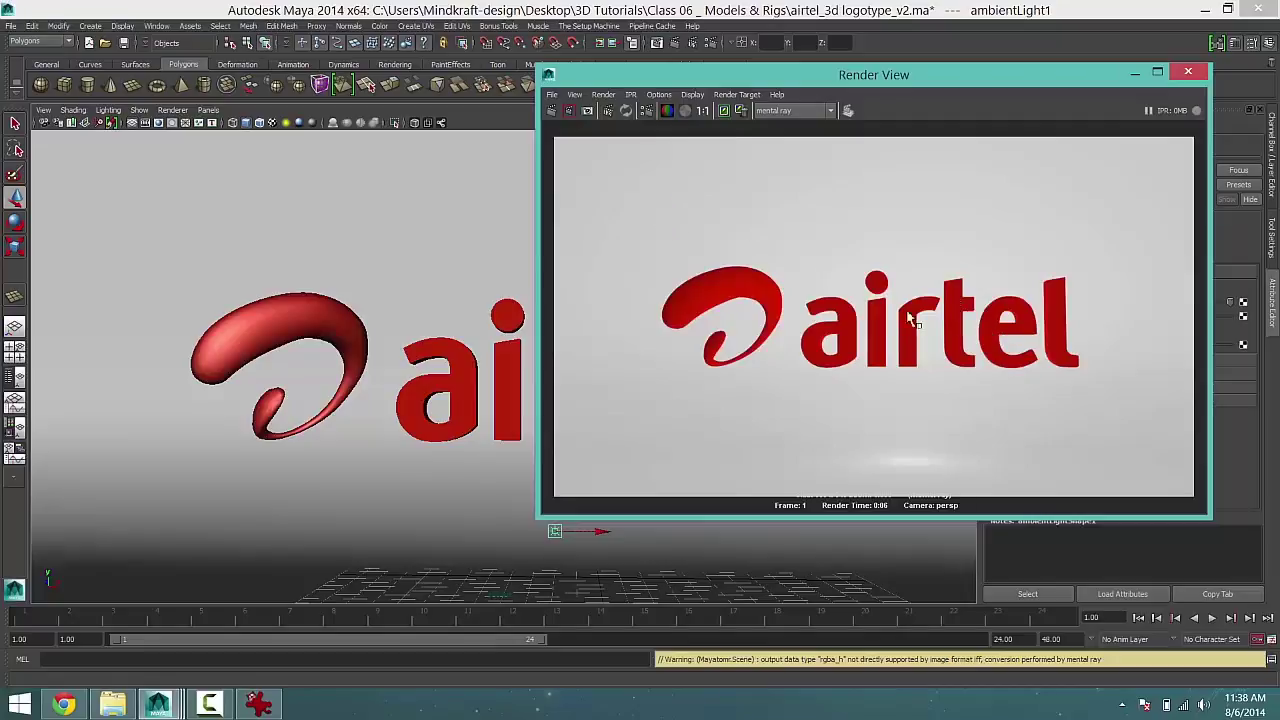
# Set the light's Ambient Shade to 0.3 and render the current frame again
pyautogui.click(1131, 76)
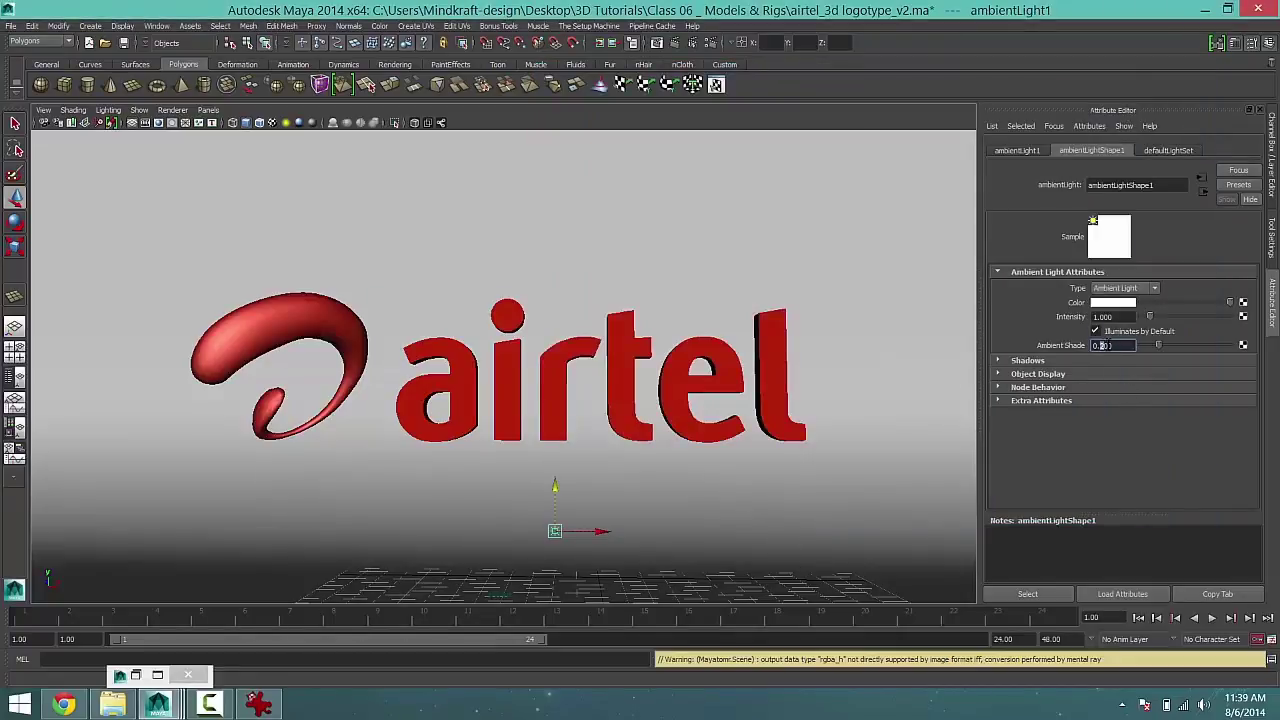
pyautogui.press('Return')
pyautogui.click(674, 42)
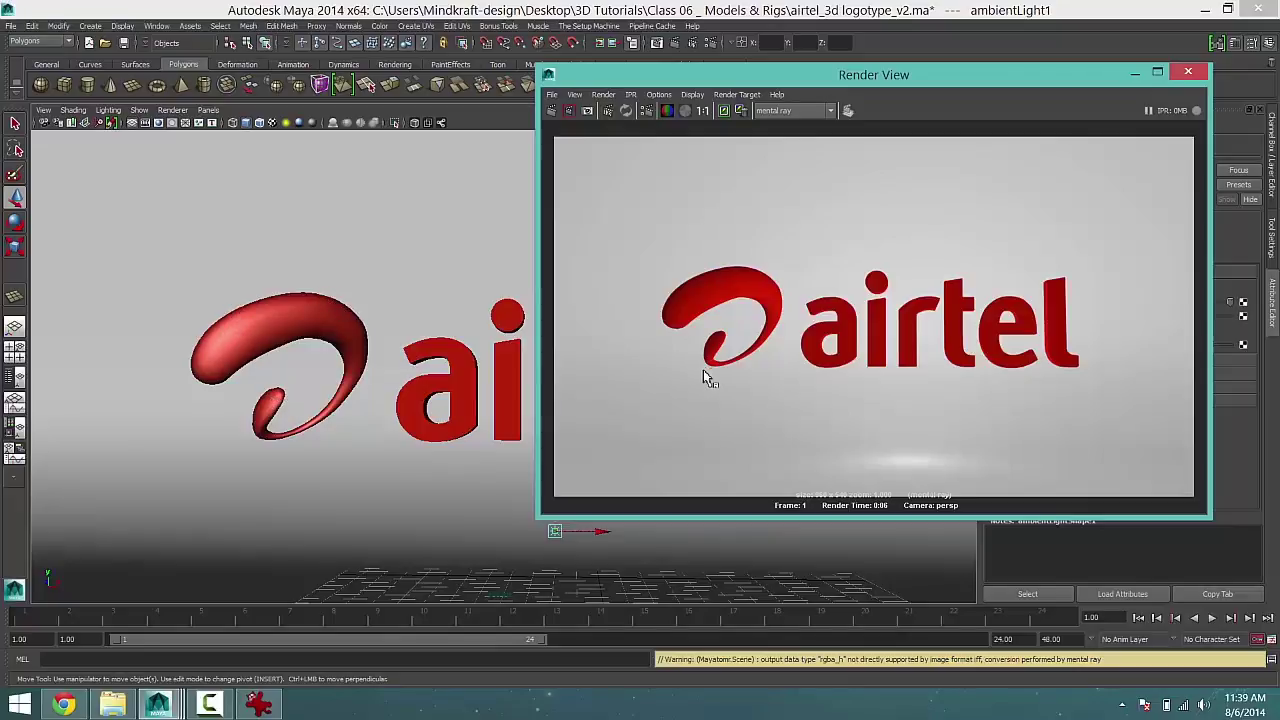
# Compare the render with the original logo in airtel.png, and minimize the Render View
pyautogui.click(258, 704)
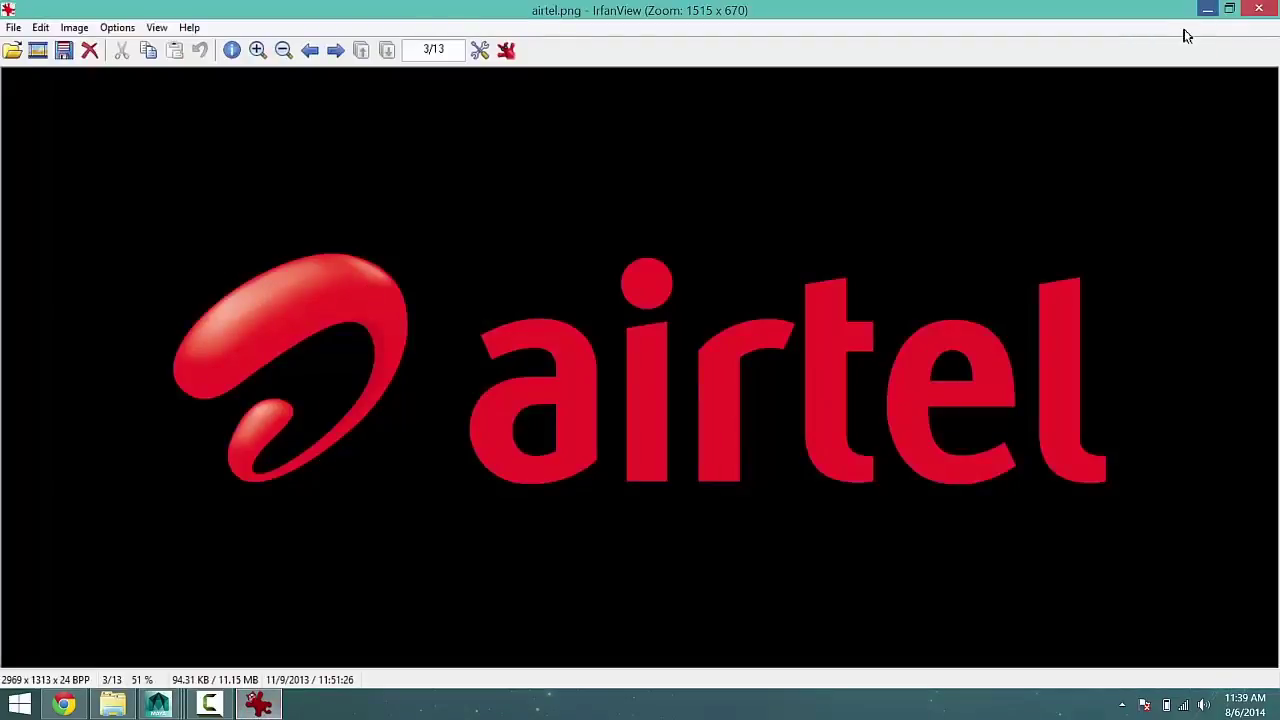
pyautogui.click(1207, 10)
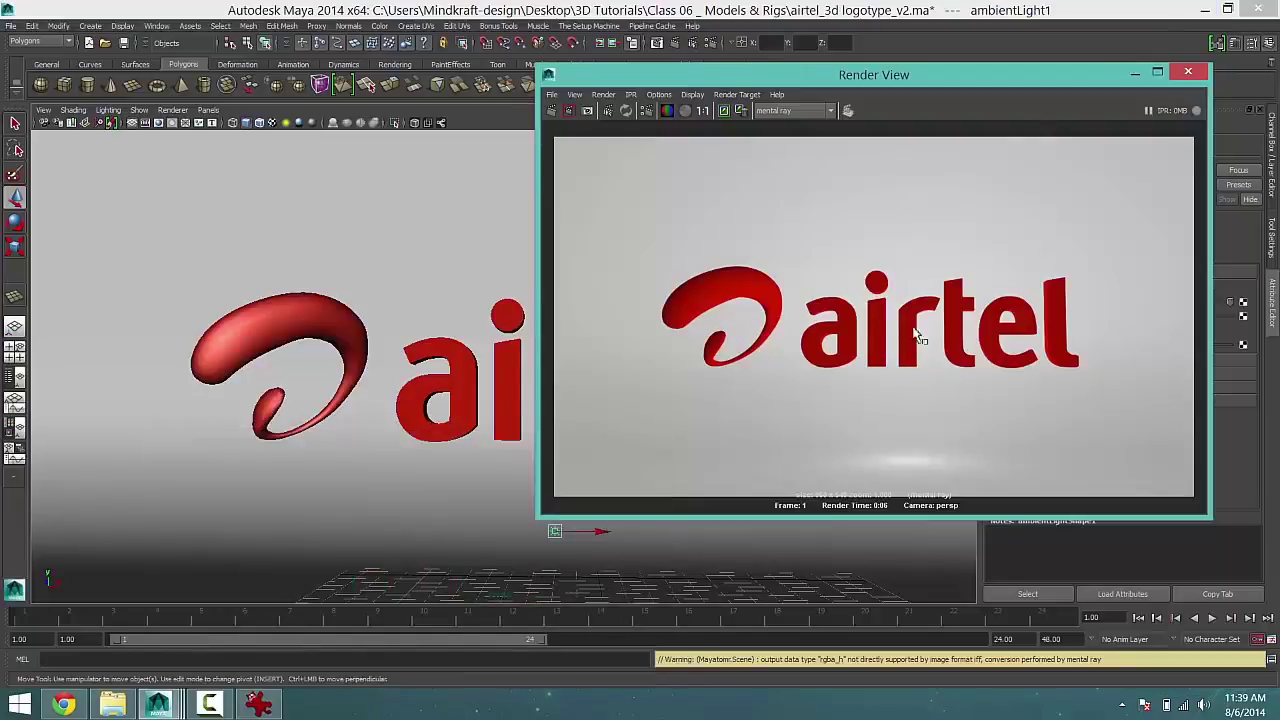
pyautogui.click(1135, 73)
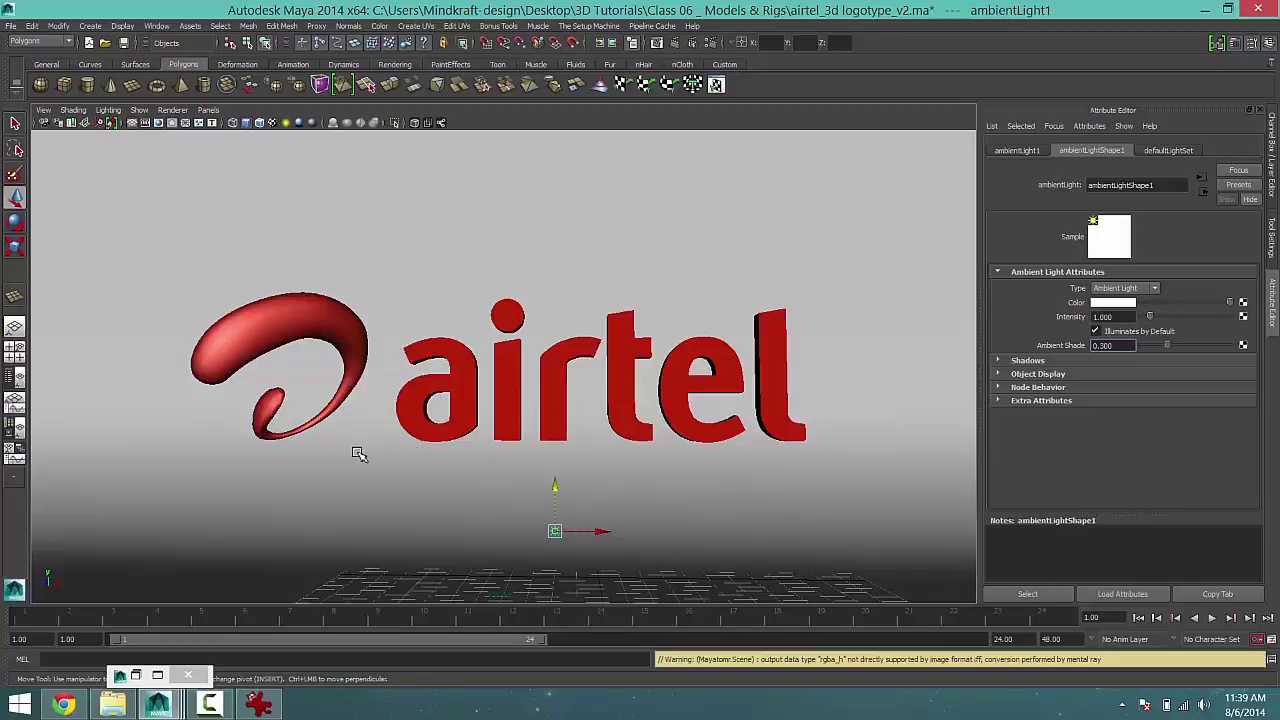
pyautogui.keyDown('alt'); pyautogui.moveTo(357, 452); pyautogui.dragTo(372, 456); pyautogui.keyUp('alt')
pyautogui.moveTo(433, 473)
pyautogui.keyDown('alt'); pyautogui.mouseDown()
pyautogui.moveTo(491, 463)
pyautogui.moveTo(410, 469)
pyautogui.mouseUp(); pyautogui.keyUp('alt')
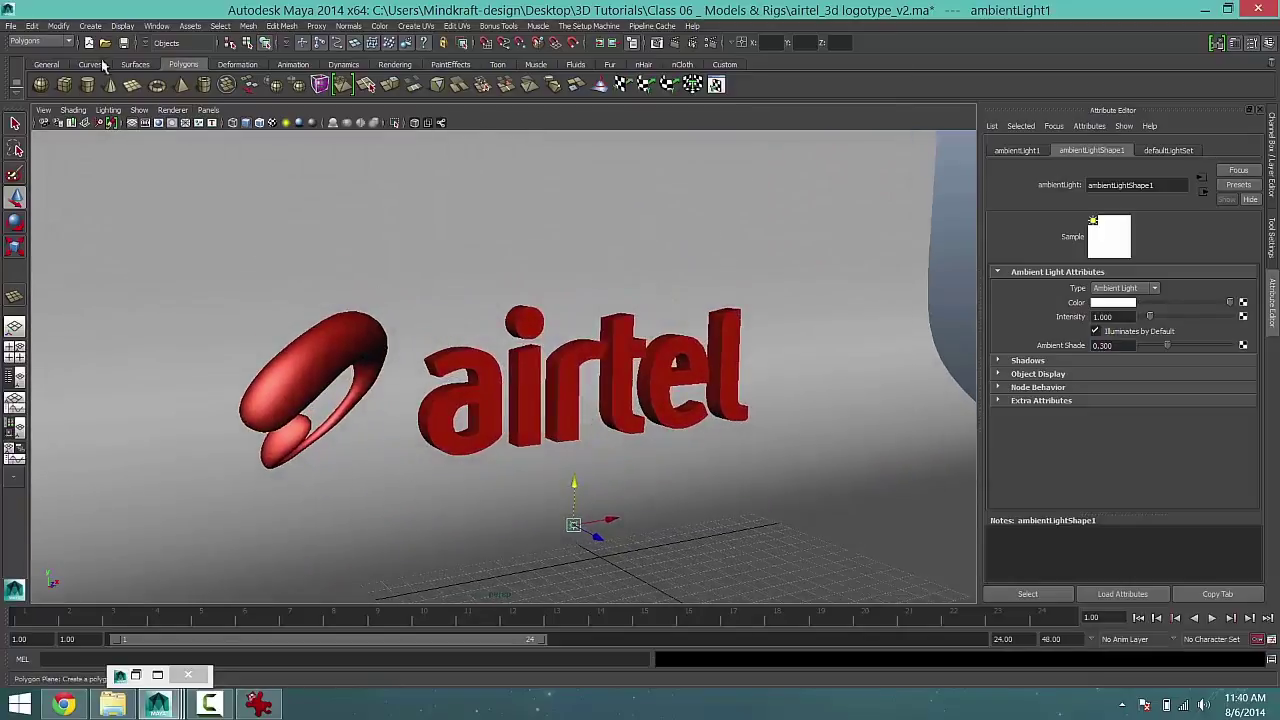
pyautogui.click(90, 25)
pyautogui.moveTo(112, 88)
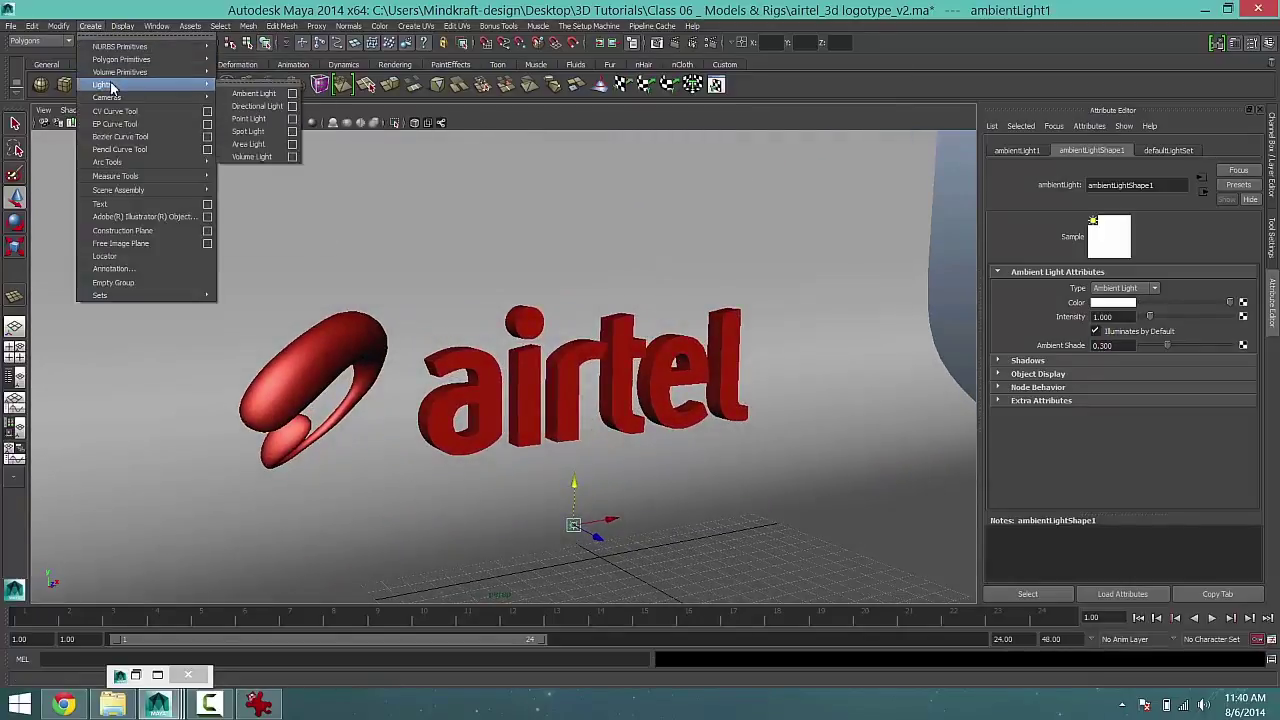
pyautogui.click(257, 134)
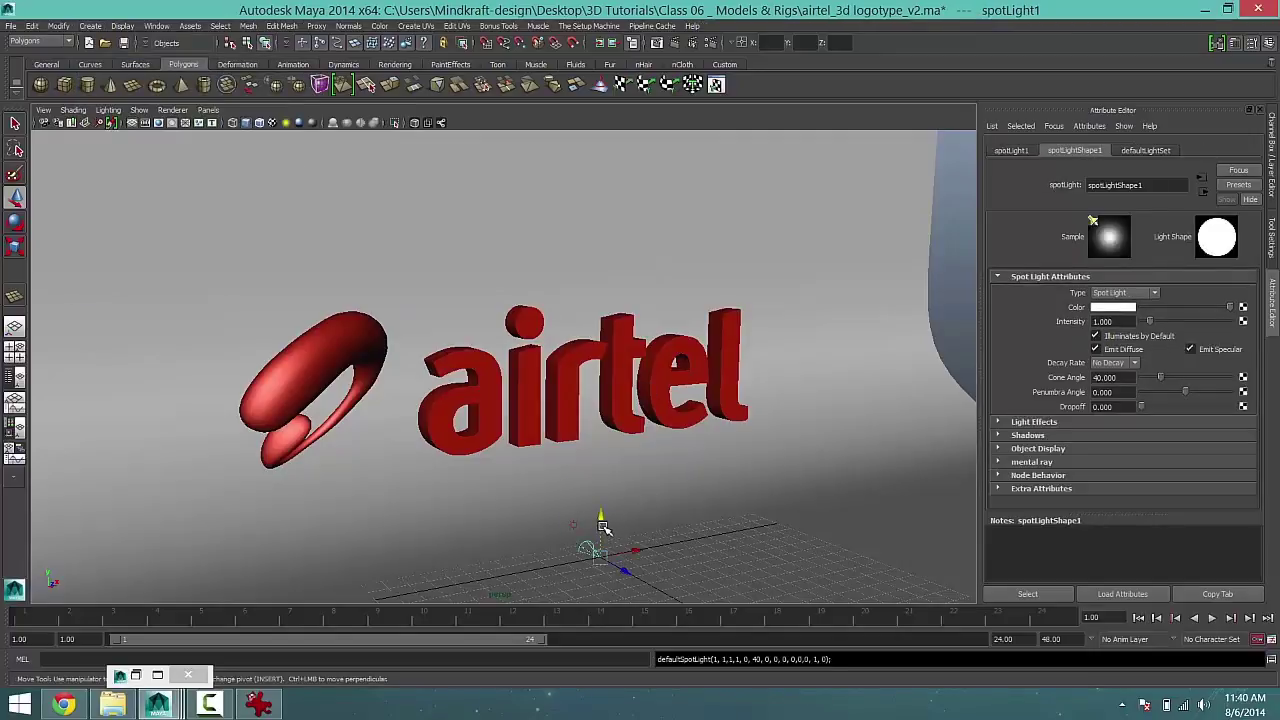
pyautogui.click(397, 340)
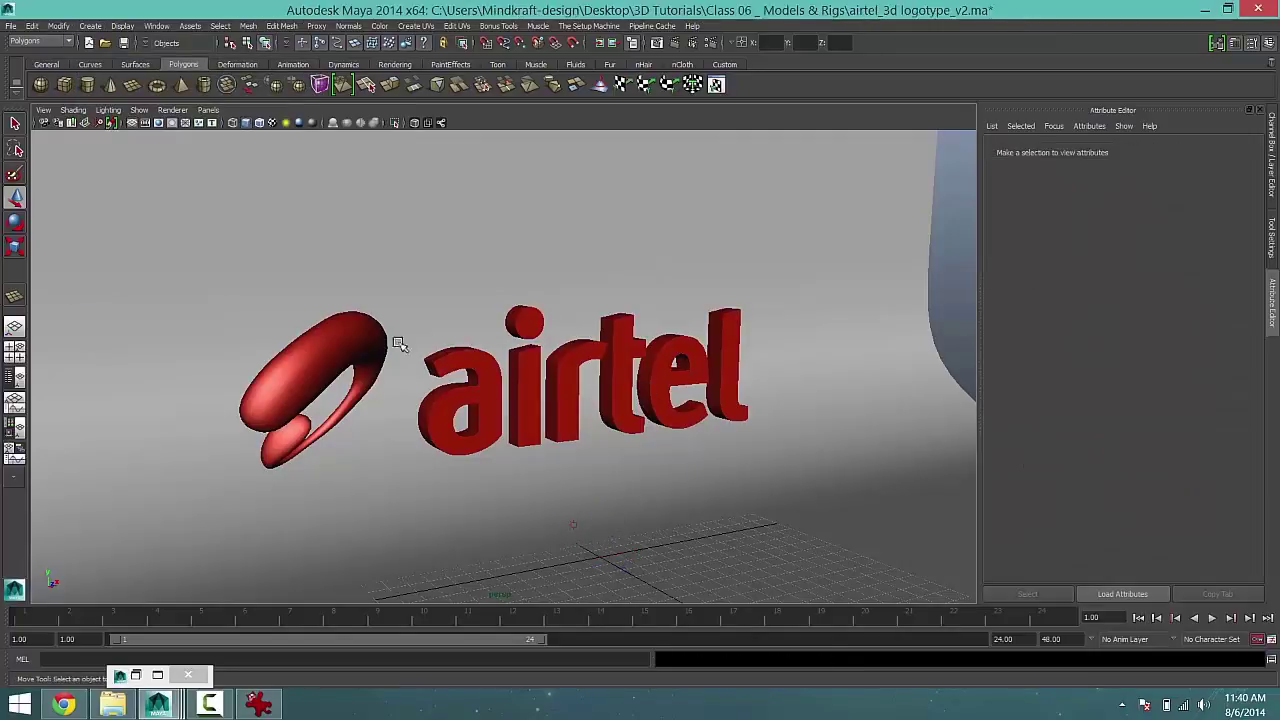
# Create a point light and raise it above the airtel lettering
pyautogui.click(90, 26)
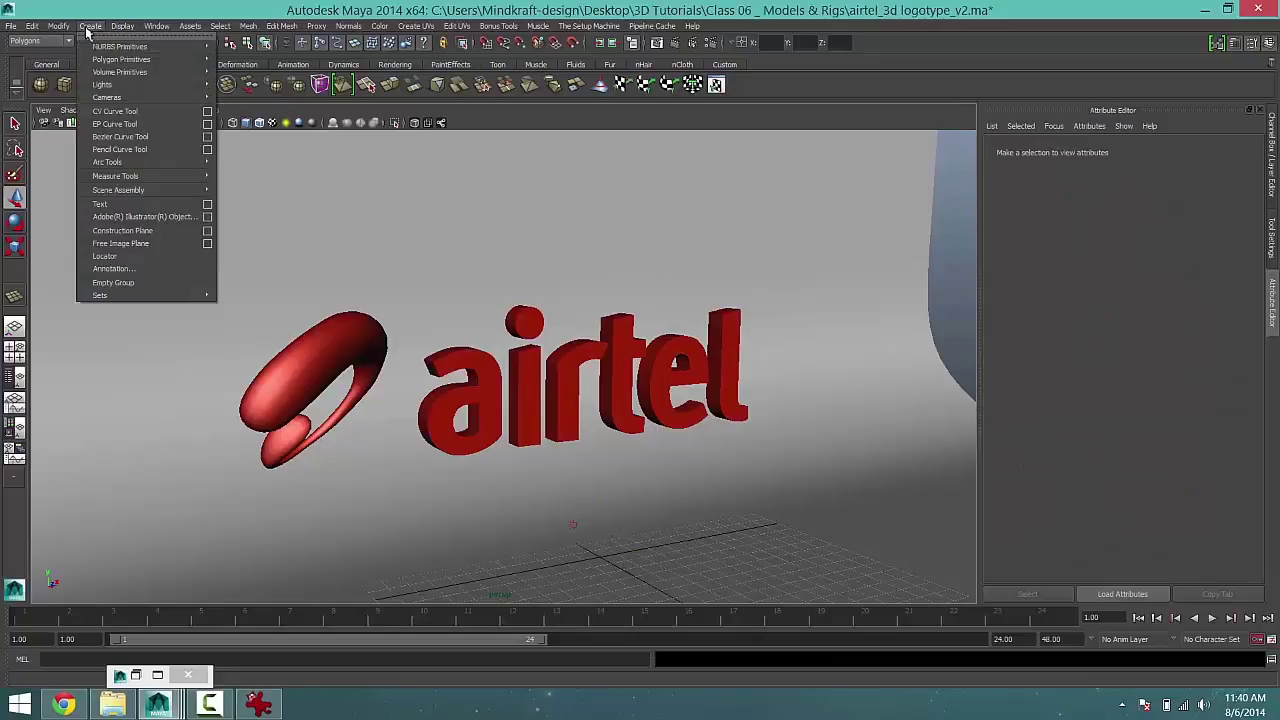
pyautogui.moveTo(145, 92)
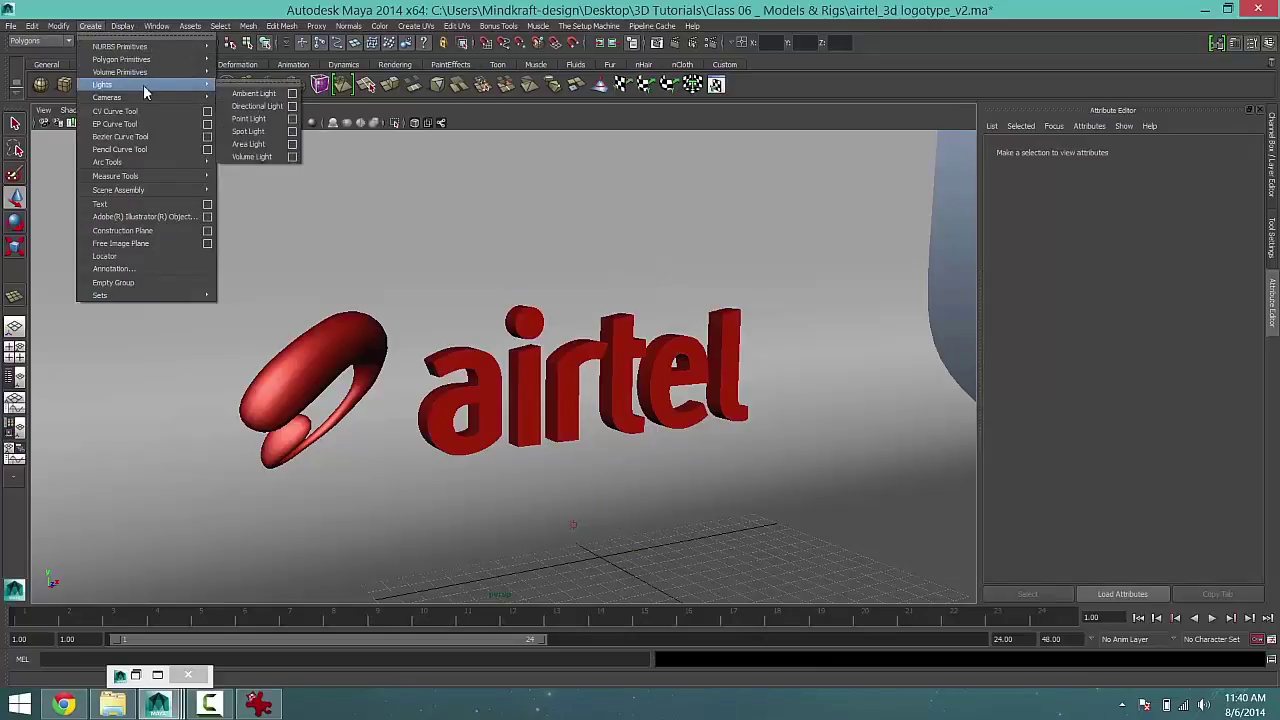
pyautogui.click(249, 119)
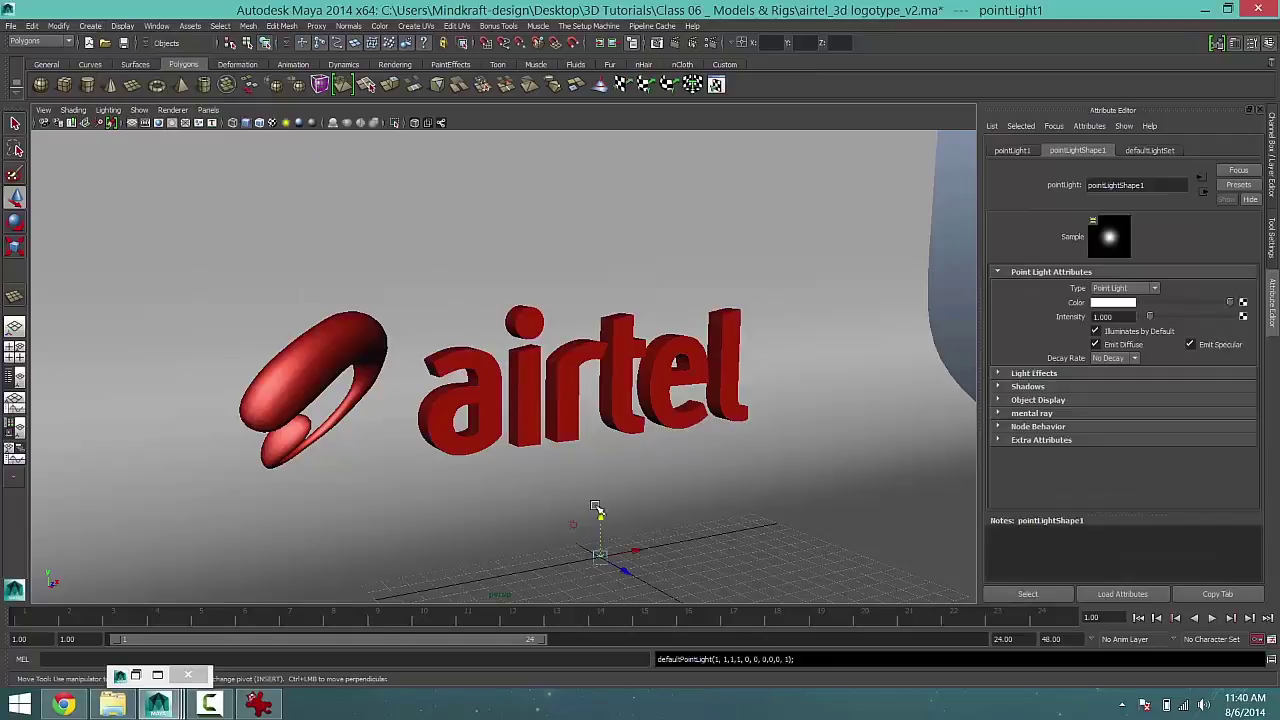
pyautogui.moveTo(612, 330); pyautogui.dragTo(605, 253, button='middle')
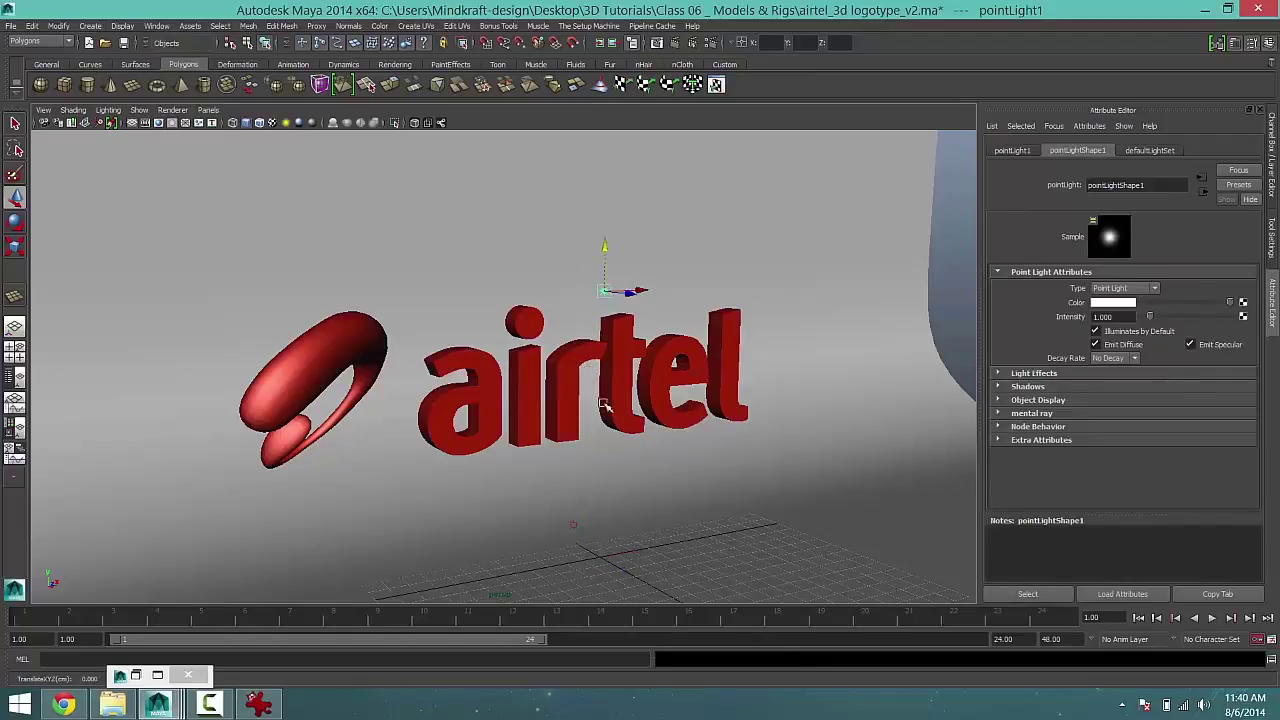
# Move the point light forward in front of the logo and sideways to just above the swirl symbol
pyautogui.moveTo(586, 466)
pyautogui.keyDown('alt'); pyautogui.mouseDown()
pyautogui.moveTo(520, 484)
pyautogui.moveTo(580, 486)
pyautogui.mouseUp(); pyautogui.keyUp('alt')
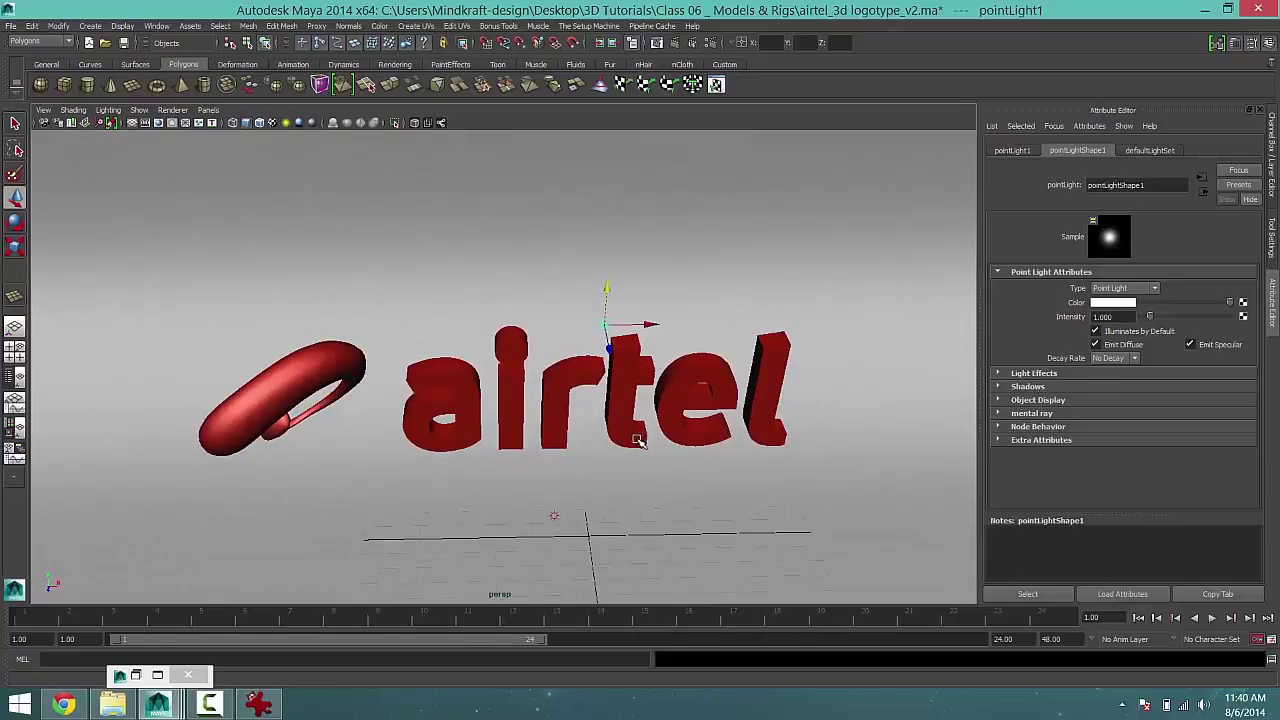
pyautogui.keyDown('alt'); pyautogui.moveTo(289, 346); pyautogui.dragTo(714, 263); pyautogui.keyUp('alt')
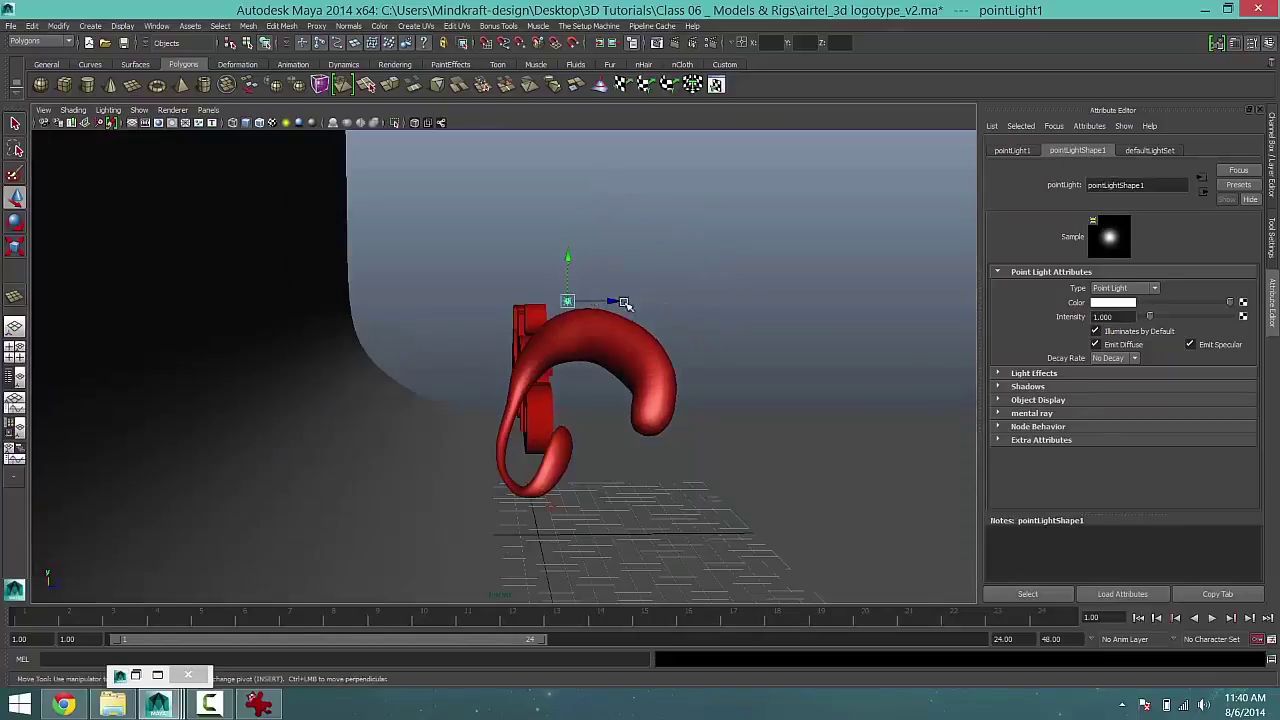
pyautogui.moveTo(620, 302); pyautogui.dragTo(728, 305)
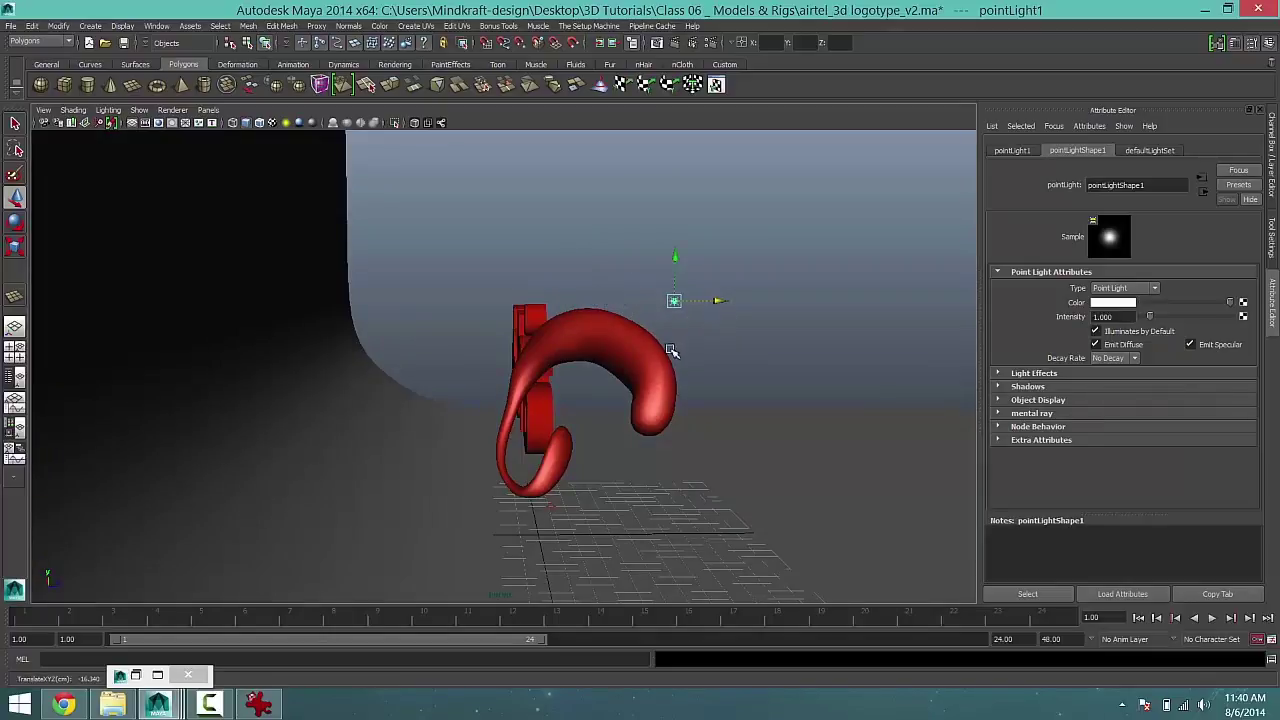
pyautogui.keyDown('alt'); pyautogui.moveTo(672, 350); pyautogui.dragTo(510, 352); pyautogui.keyUp('alt')
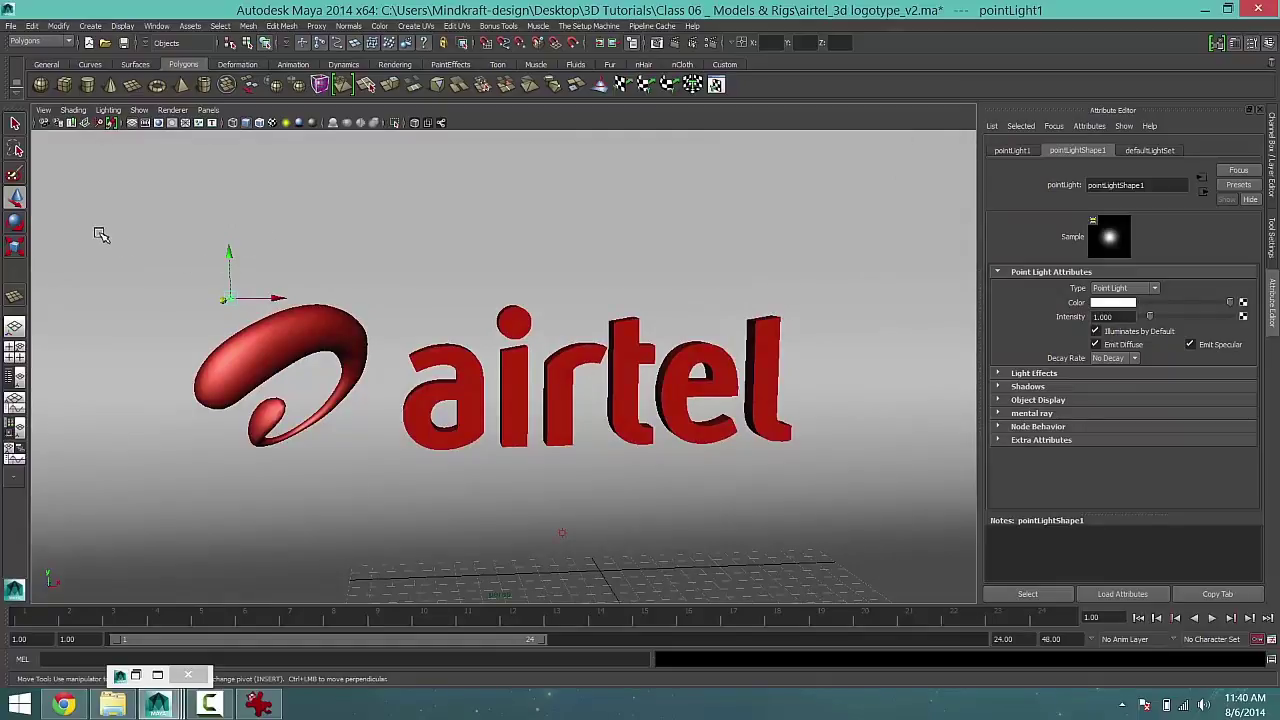
# Scale the point light uniformly to about 2.5 times its size above the swirl symbol
pyautogui.click(15, 246)
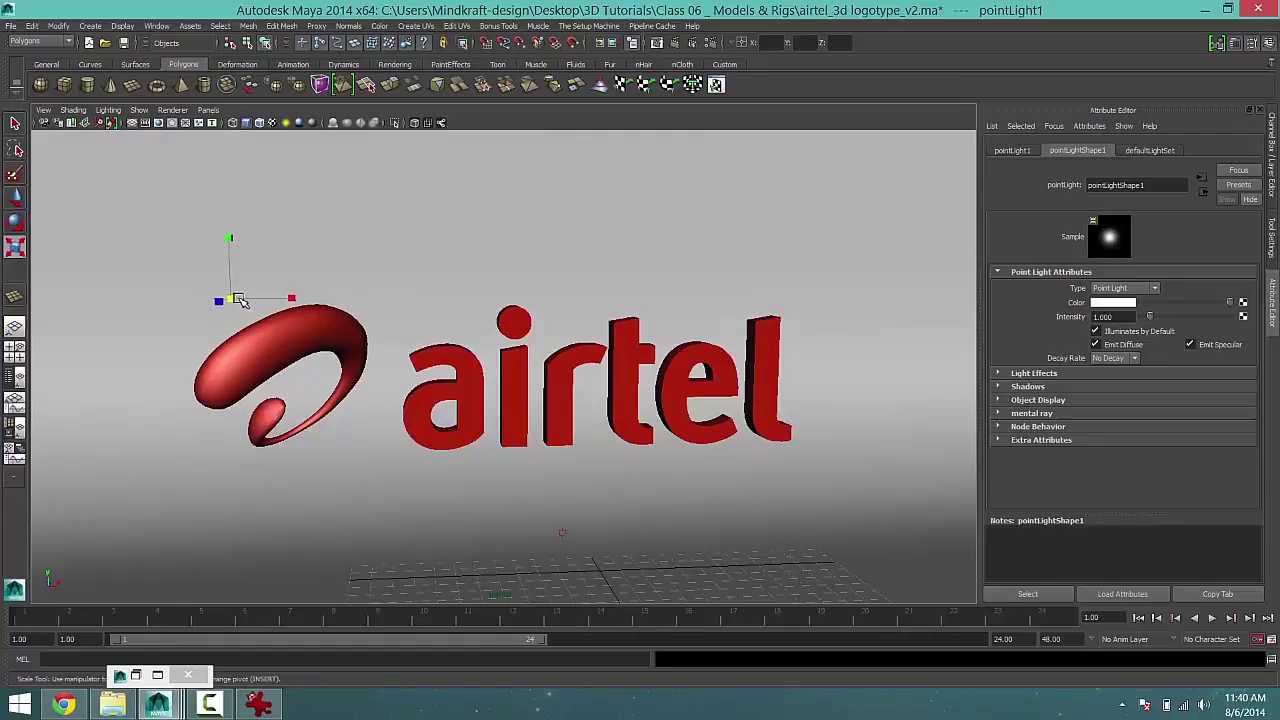
pyautogui.moveTo(238, 300); pyautogui.dragTo(294, 283)
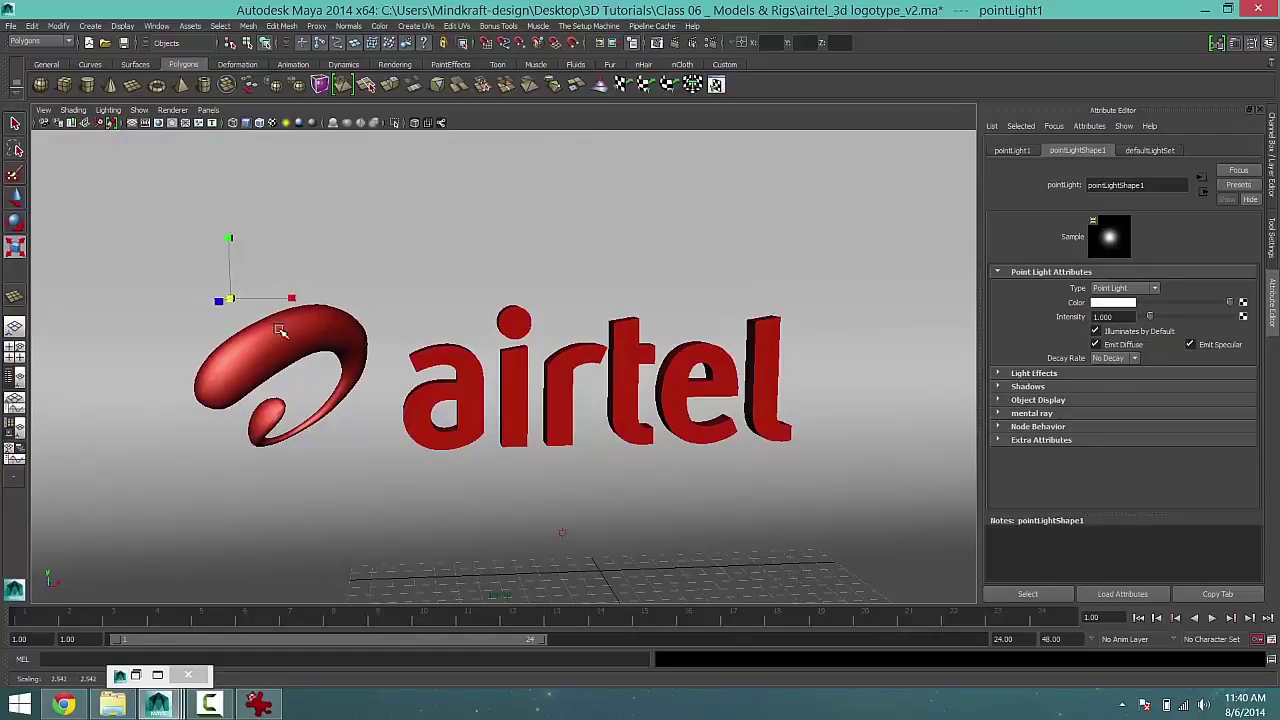
pyautogui.keyDown('alt'); pyautogui.moveTo(280, 330); pyautogui.dragTo(329, 291); pyautogui.keyUp('alt')
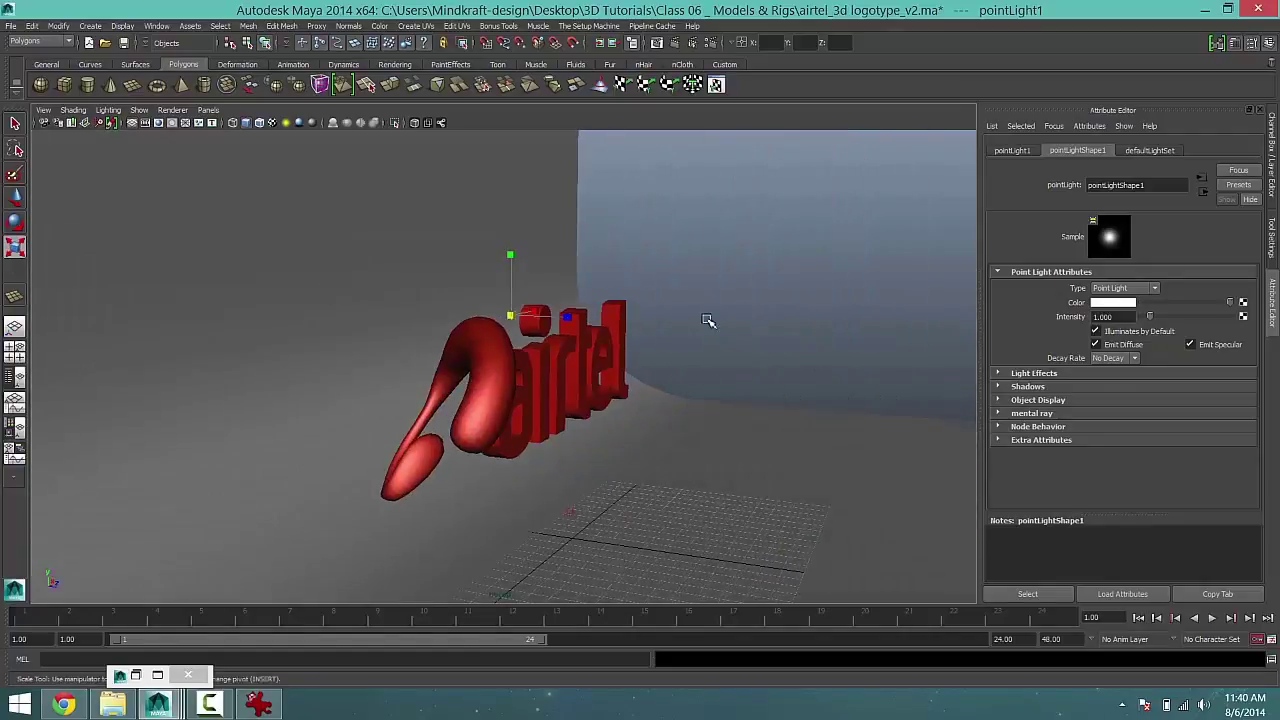
pyautogui.click(15, 197)
pyautogui.keyDown('alt'); pyautogui.moveTo(578, 296); pyautogui.dragTo(505, 300); pyautogui.keyUp('alt')
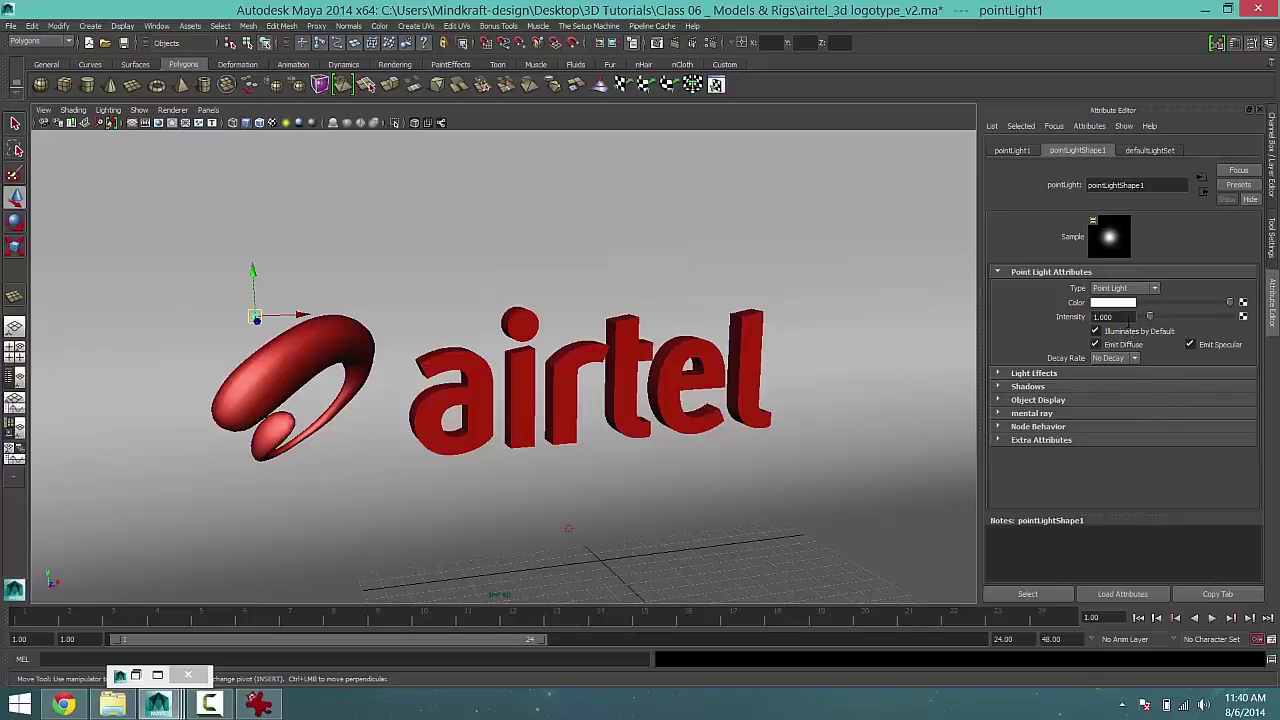
# Set the point light's Intensity to 2, render the current frame from the front of the logo, and minimize the Render View
pyautogui.doubleClick(1103, 316)
pyautogui.write('2')
pyautogui.press('Return')
pyautogui.keyDown('alt'); pyautogui.moveTo(491, 417); pyautogui.dragTo(482, 408); pyautogui.keyUp('alt')
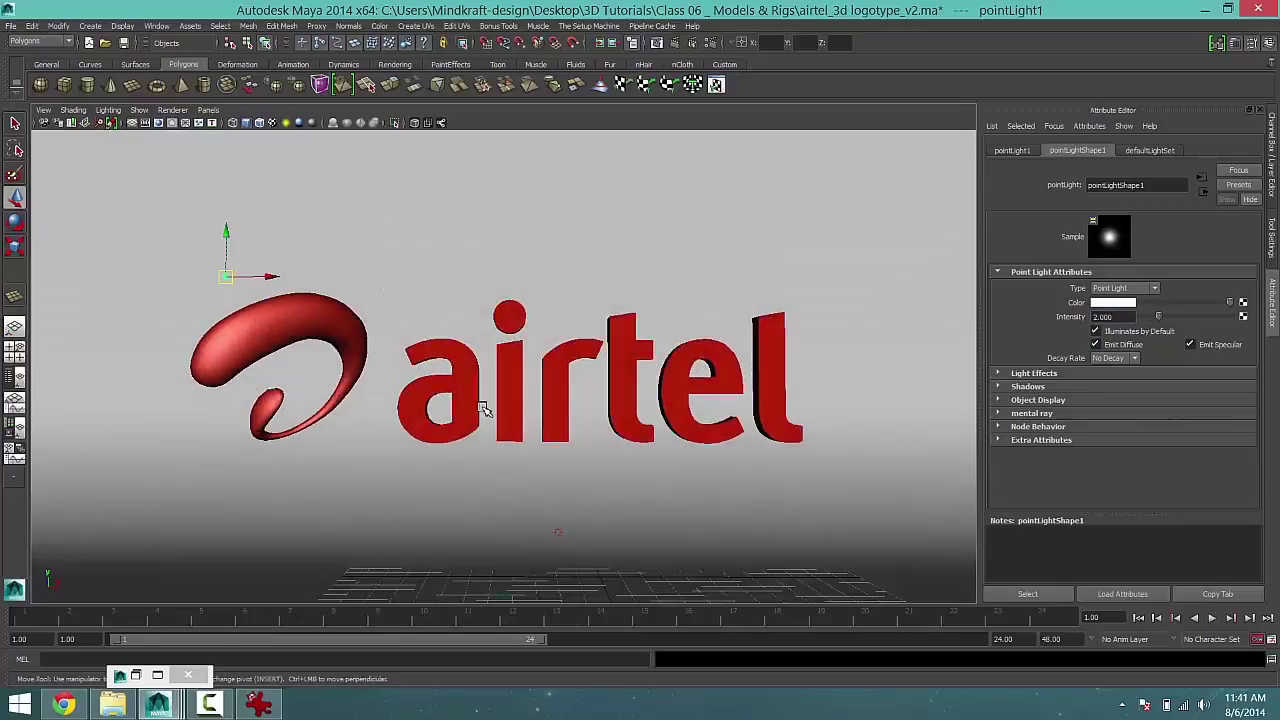
pyautogui.keyDown('alt'); pyautogui.moveTo(571, 371); pyautogui.dragTo(561, 369, button='middle'); pyautogui.keyUp('alt')
pyautogui.keyDown('alt'); pyautogui.moveTo(561, 369); pyautogui.dragTo(560, 409, button='right'); pyautogui.keyUp('alt')
pyautogui.keyDown('alt'); pyautogui.moveTo(560, 402); pyautogui.dragTo(576, 402, button='middle'); pyautogui.keyUp('alt')
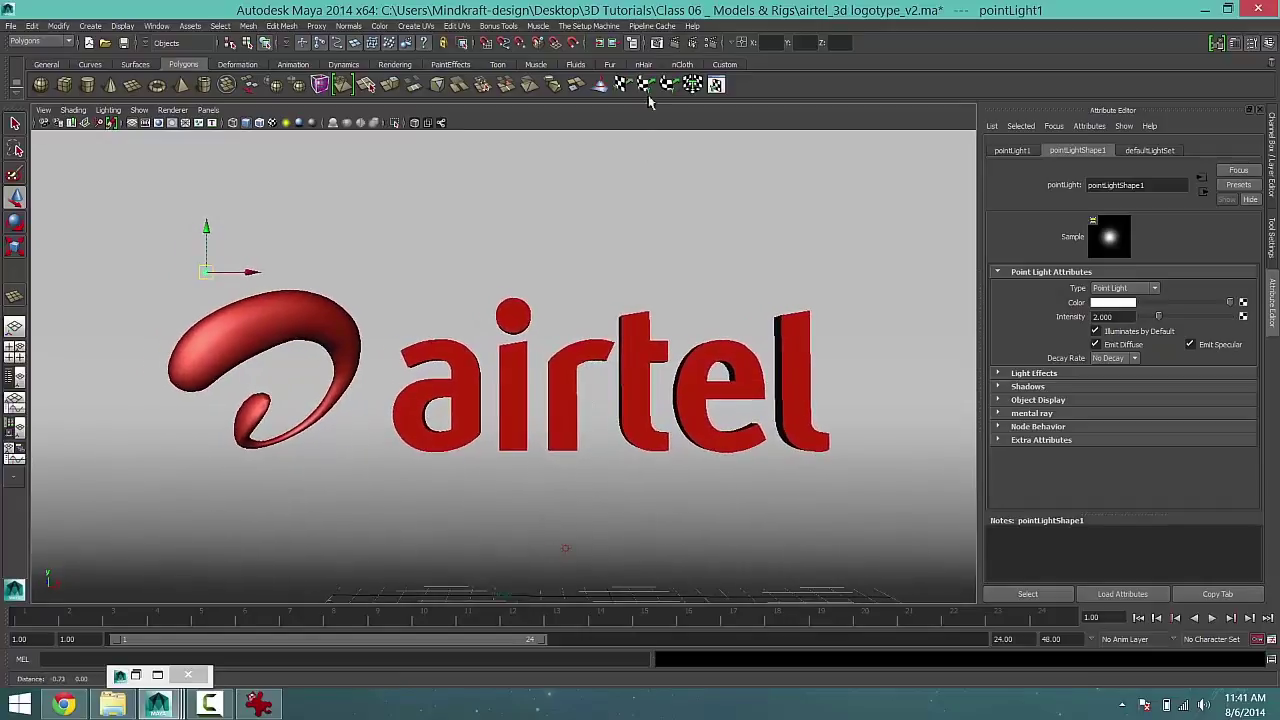
pyautogui.click(677, 43)
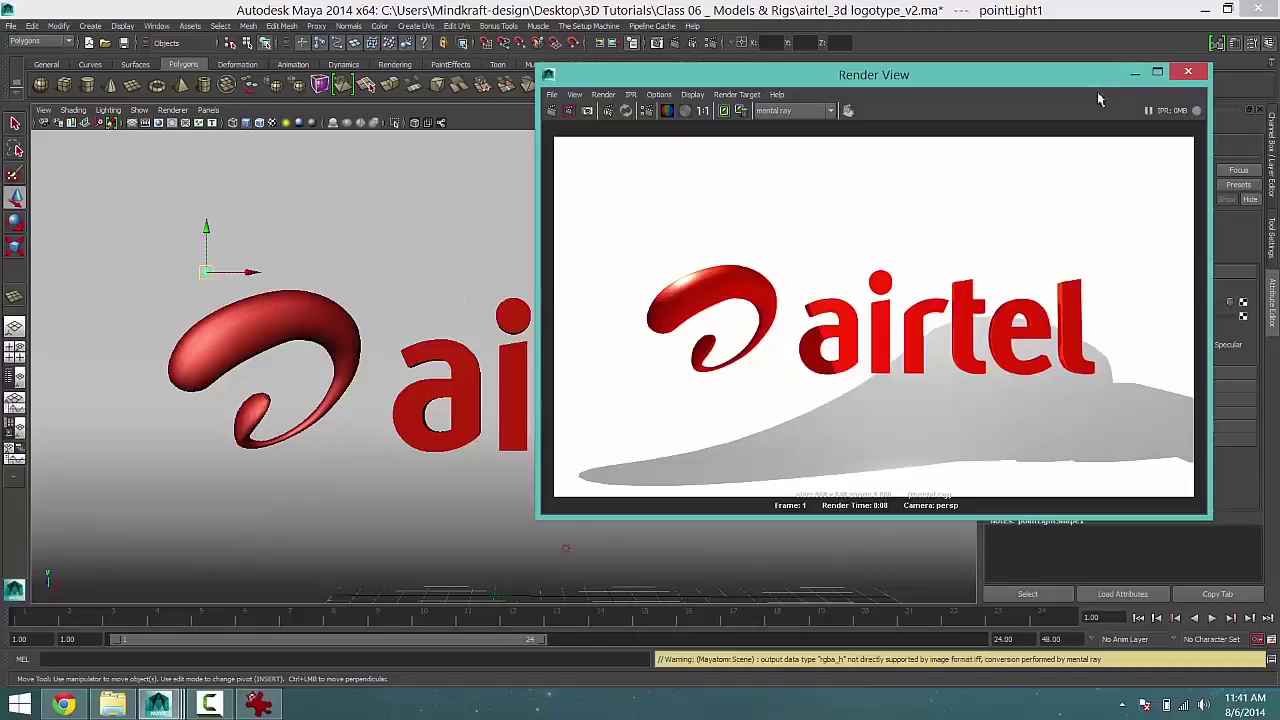
pyautogui.click(1124, 78)
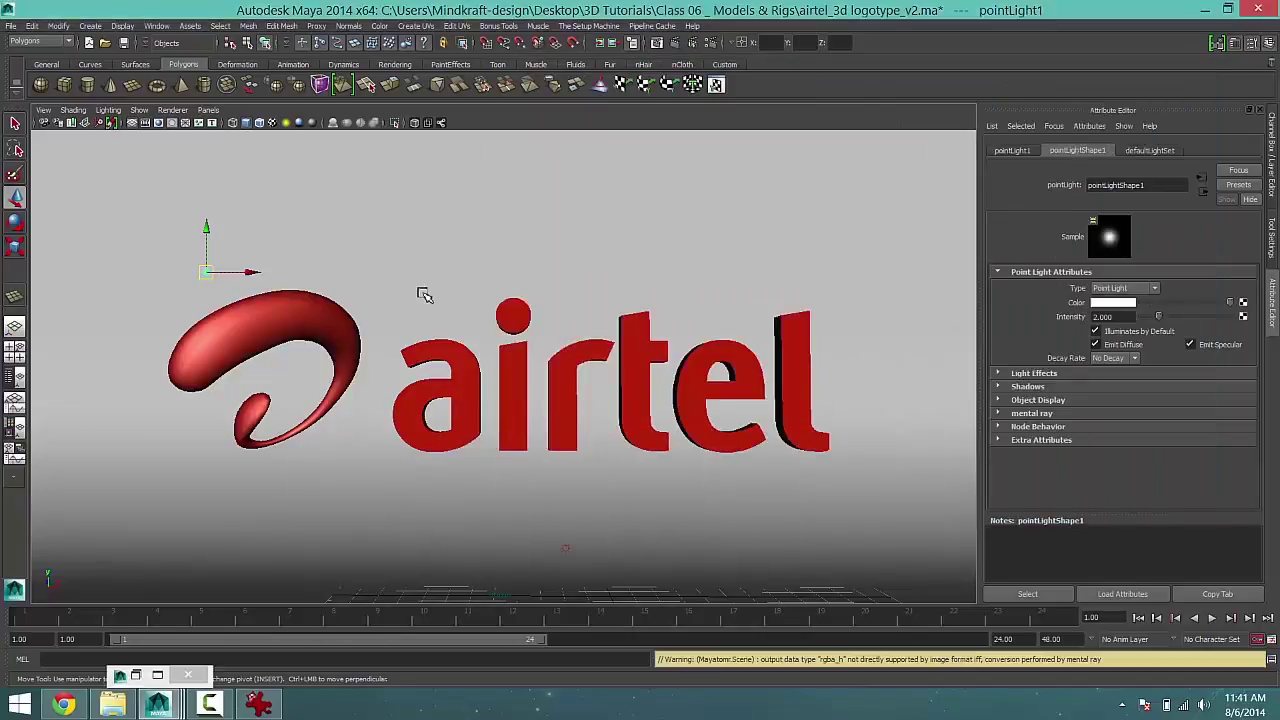
# Move the point light farther out in front of the logo and lower it slightly toward the swirl symbol
pyautogui.keyDown('alt'); pyautogui.moveTo(211, 329); pyautogui.dragTo(780, 257); pyautogui.keyUp('alt')
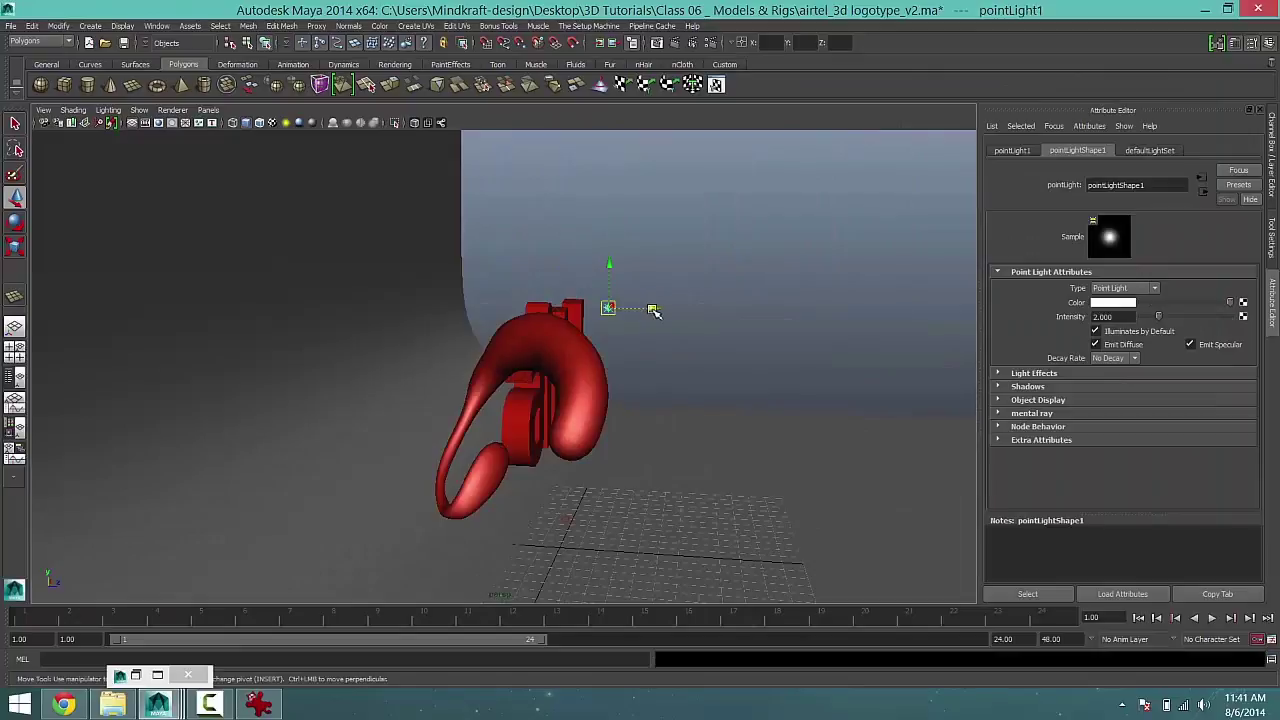
pyautogui.moveTo(654, 308); pyautogui.dragTo(674, 317)
pyautogui.moveTo(638, 268); pyautogui.dragTo(547, 334)
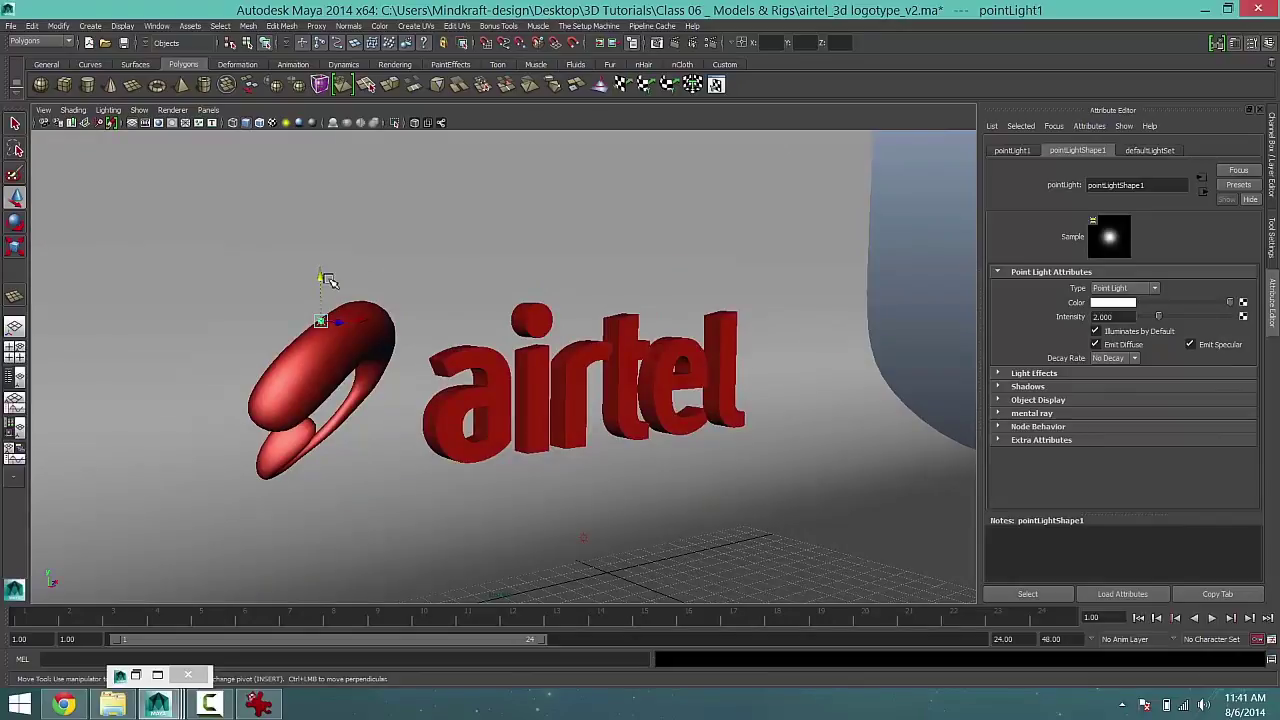
pyautogui.moveTo(326, 280); pyautogui.dragTo(331, 295)
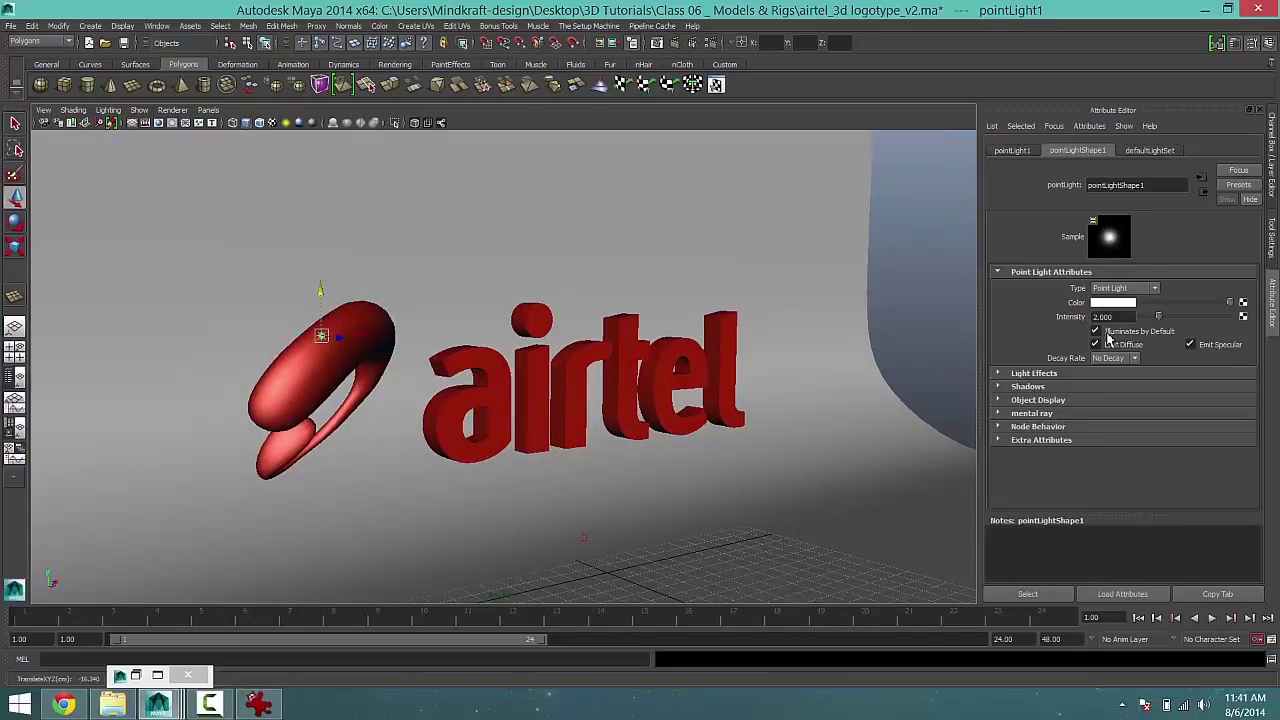
# Set the point light's Intensity to 1 and render the current frame from the front of the logo
pyautogui.moveTo(1117, 317); pyautogui.dragTo(1081, 324)
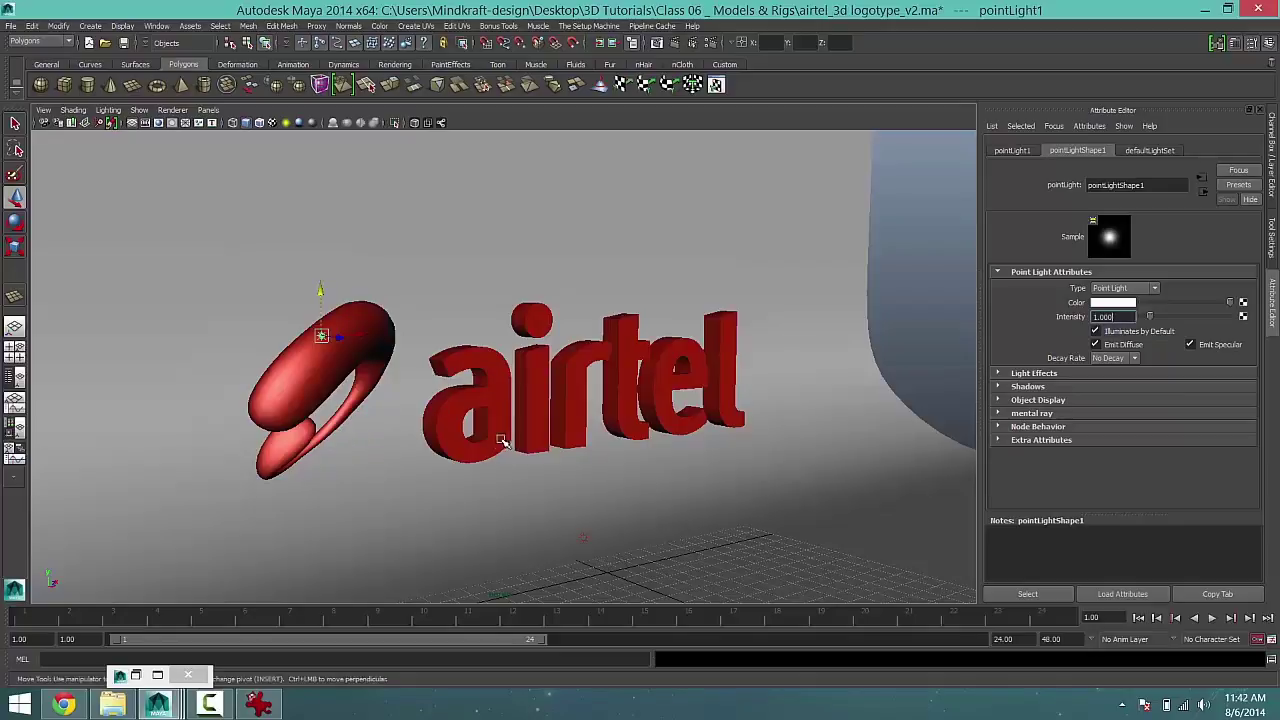
pyautogui.keyDown('alt'); pyautogui.moveTo(441, 434); pyautogui.dragTo(450, 427); pyautogui.keyUp('alt')
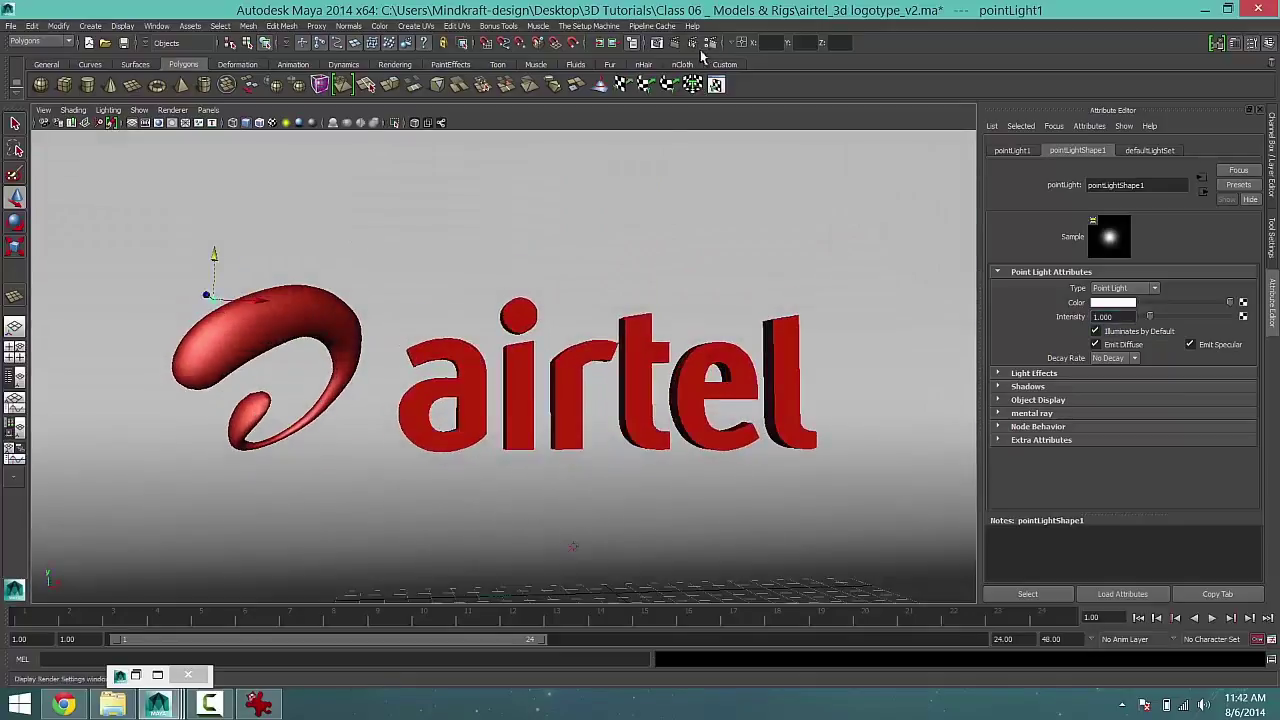
pyautogui.click(677, 42)
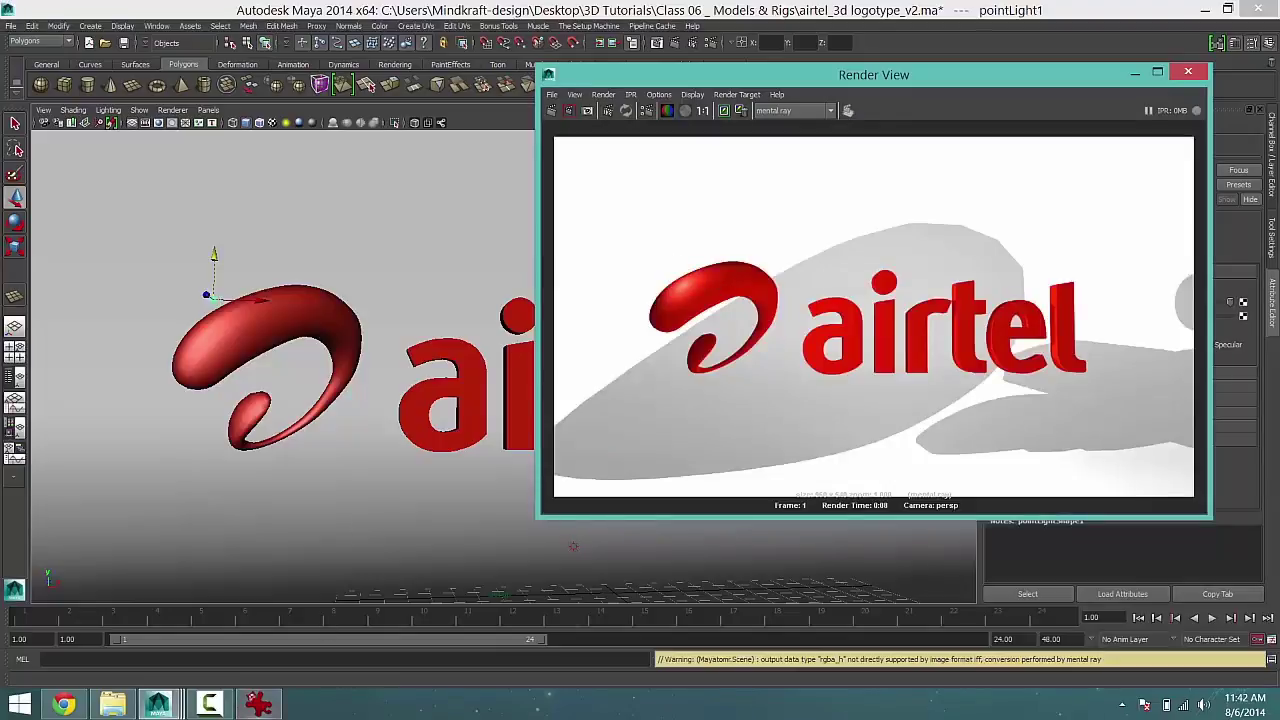
# Compare the new render's shading with the original logo in airtel.png, and minimize both the image and the Render View
pyautogui.click(258, 704)
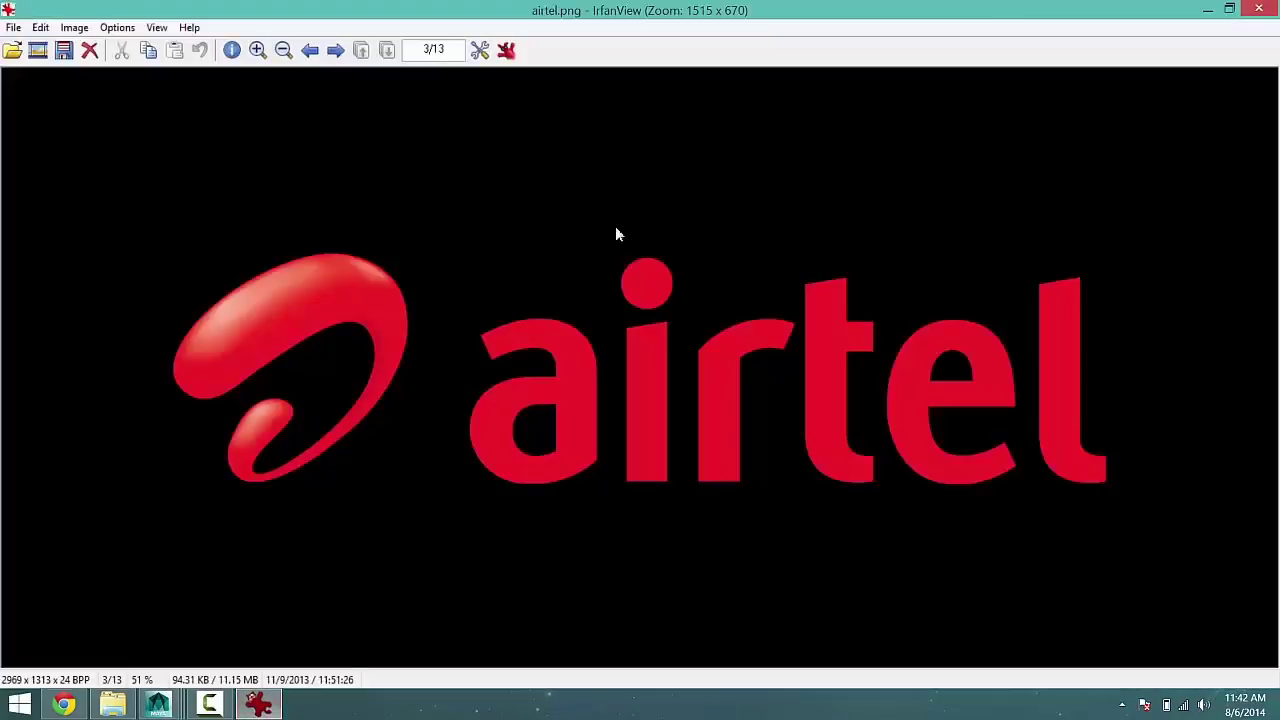
pyautogui.moveTo(900, 10); pyautogui.dragTo(912, 194)
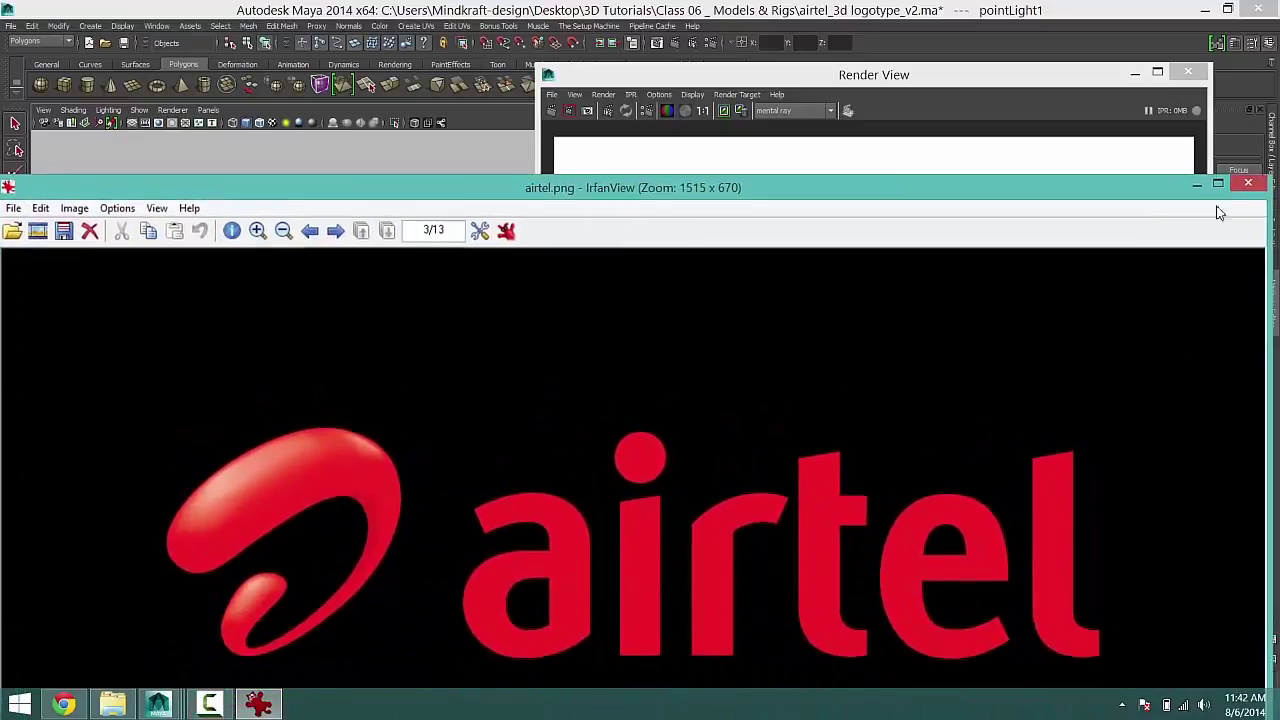
pyautogui.click(1197, 185)
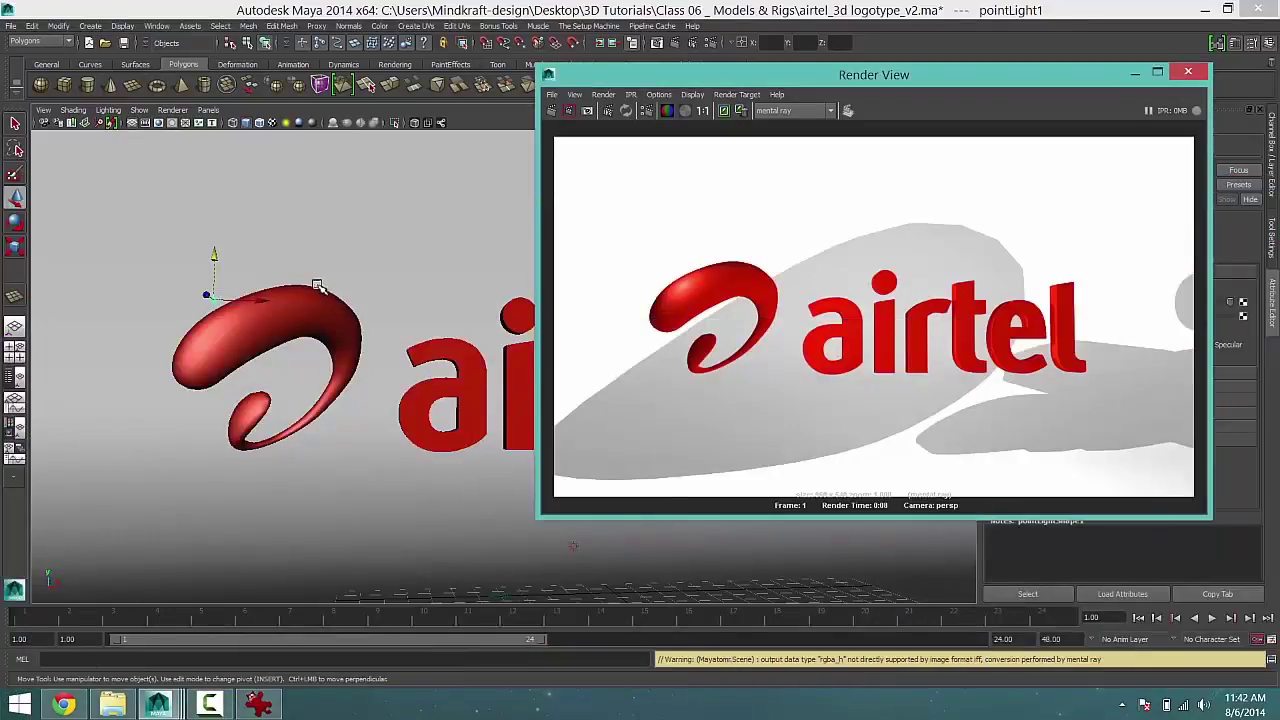
pyautogui.click(1135, 73)
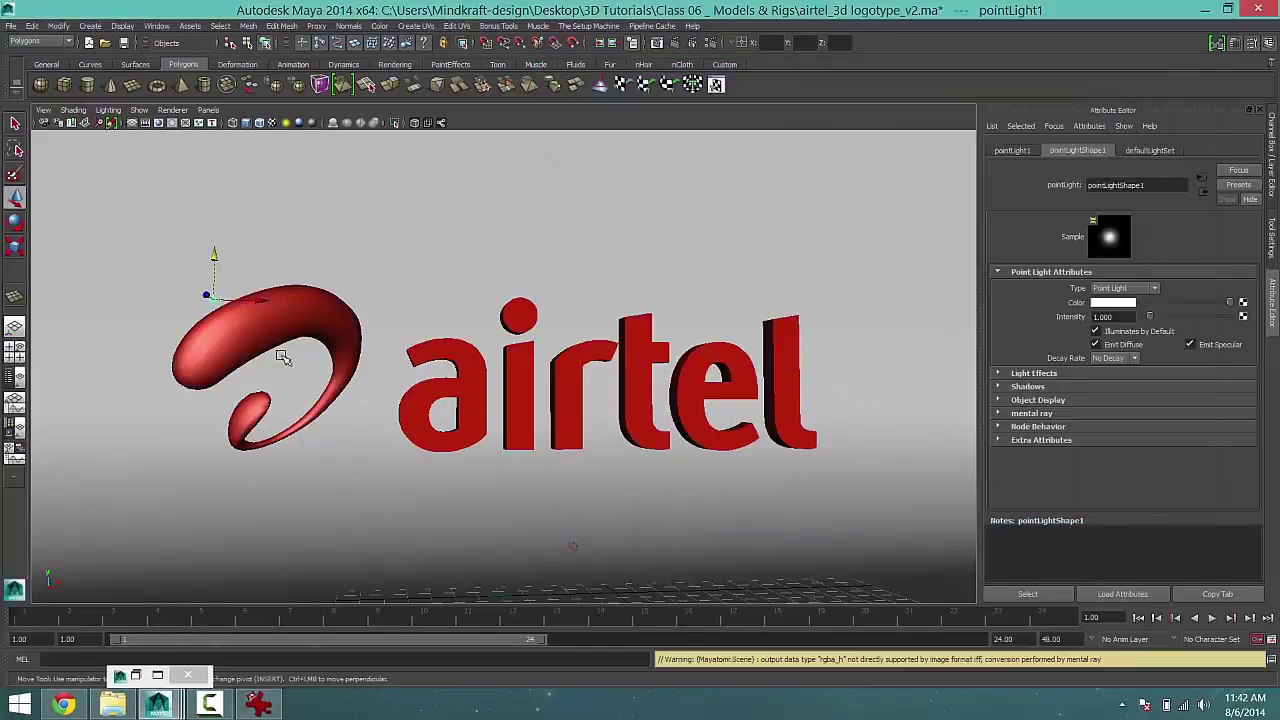
# Raise the point light slightly above the swirl symbol, render the current frame, and minimize the Render View
pyautogui.moveTo(214, 257); pyautogui.dragTo(214, 242)
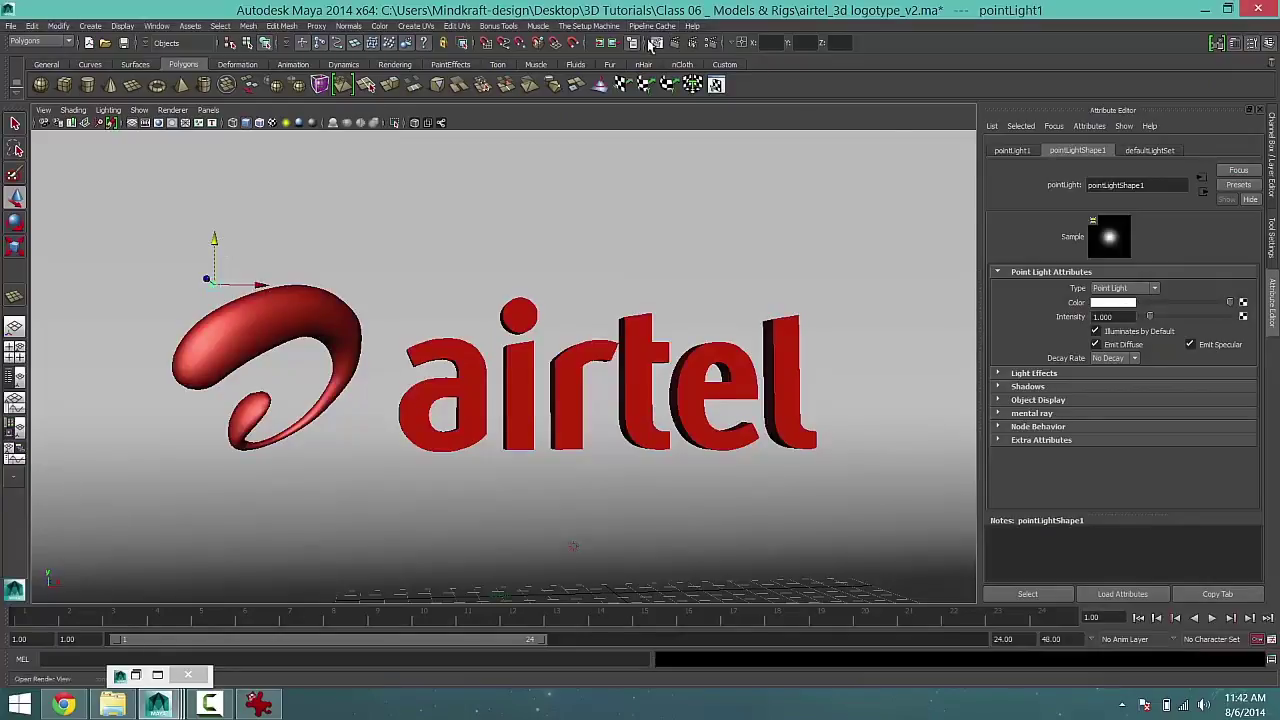
pyautogui.click(675, 45)
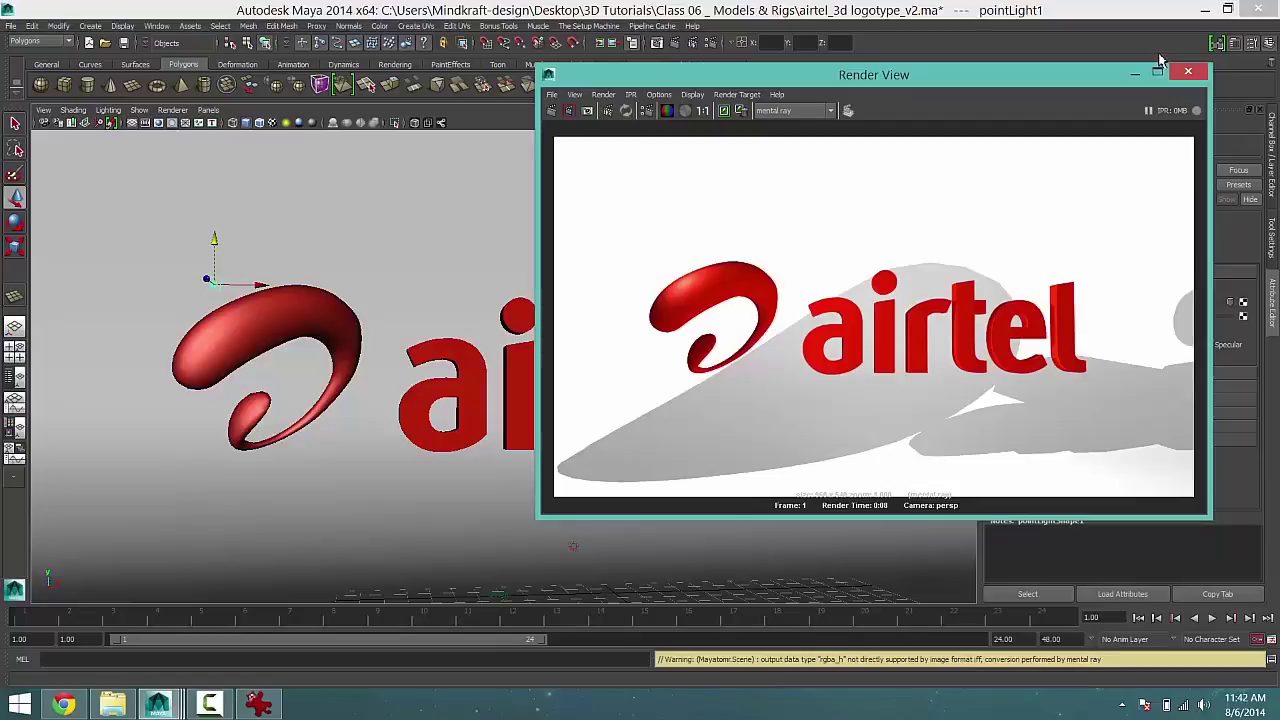
pyautogui.click(1136, 73)
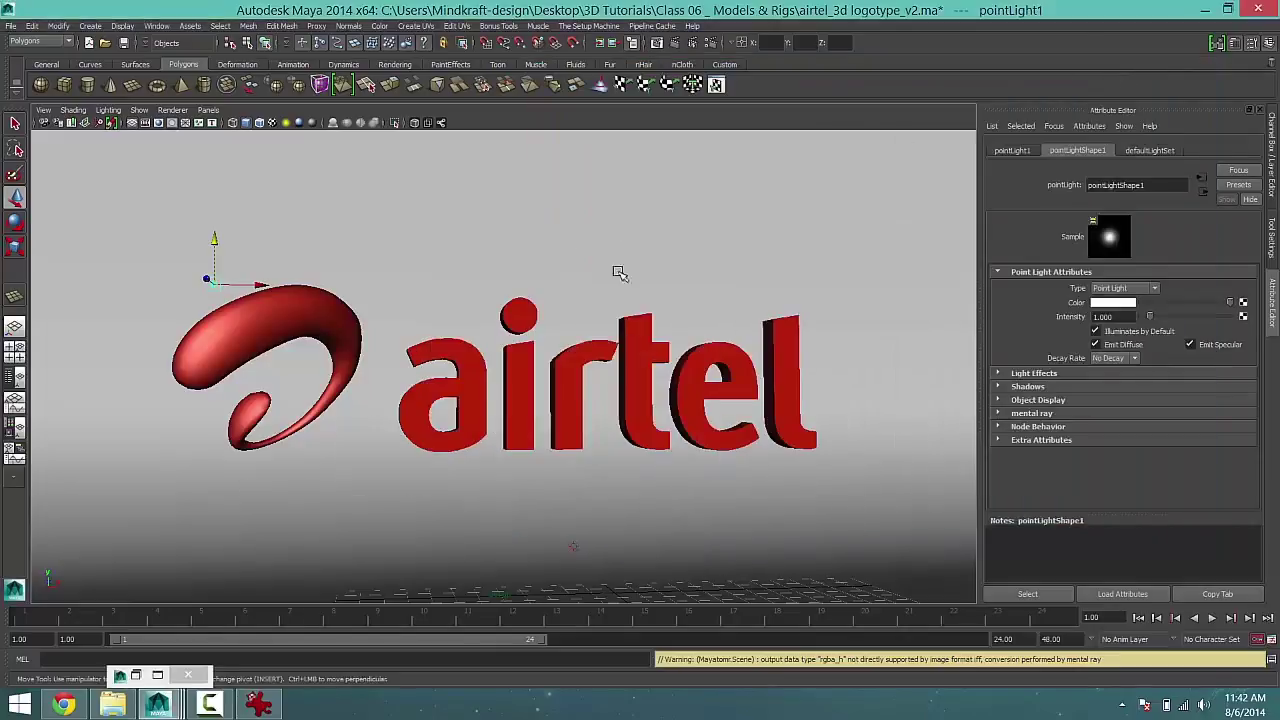
# Move the point light slightly farther in front of the logo and set its Intensity to 0.85
pyautogui.keyDown('alt'); pyautogui.moveTo(216, 362); pyautogui.dragTo(720, 300); pyautogui.keyUp('alt')
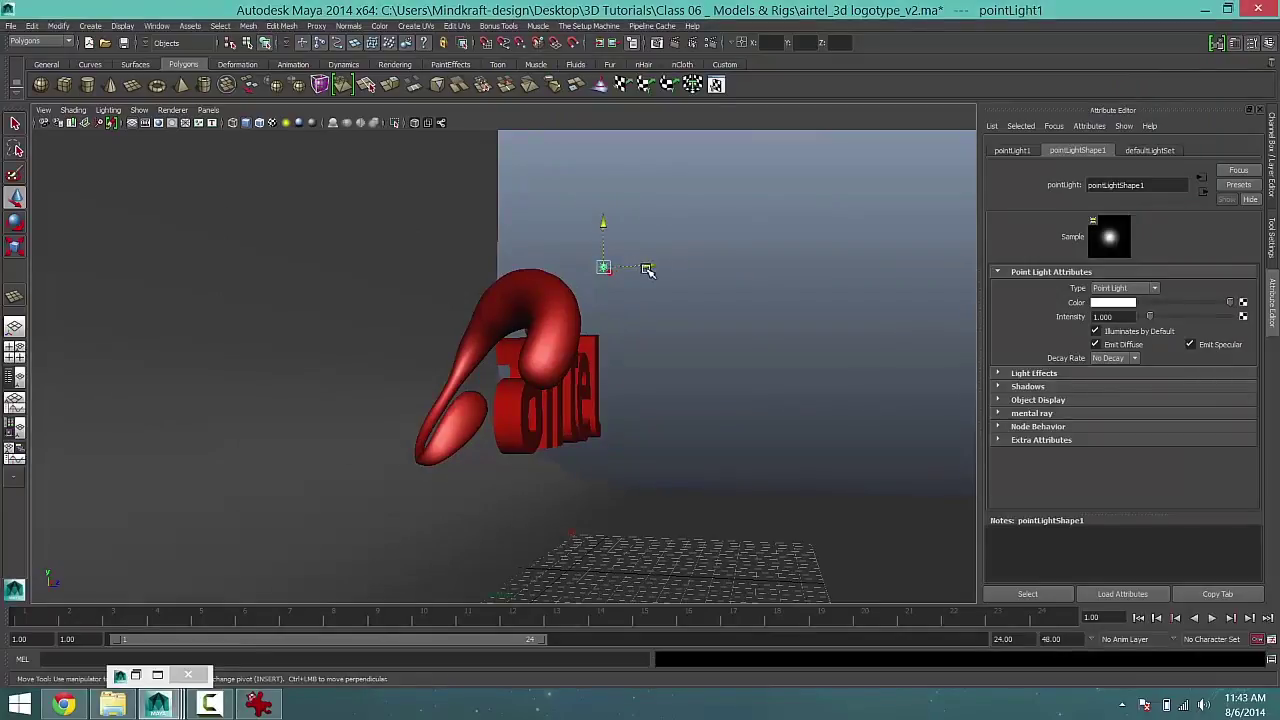
pyautogui.moveTo(646, 268); pyautogui.dragTo(653, 267)
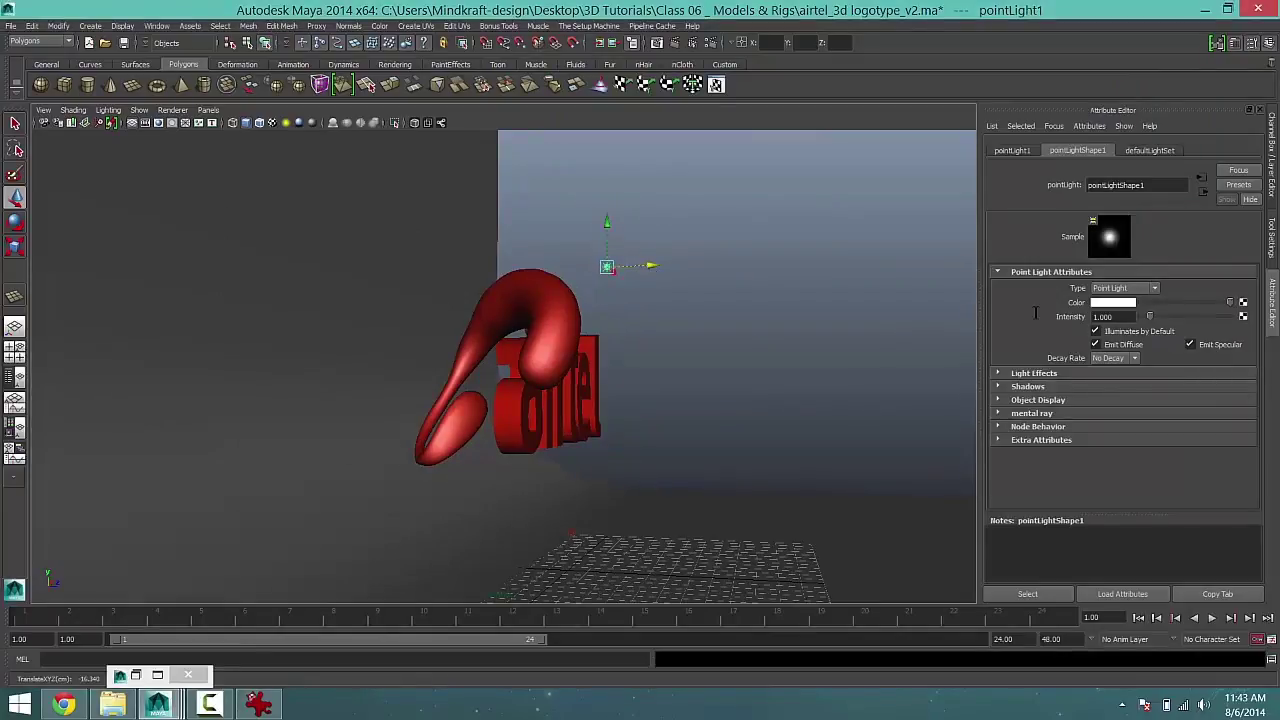
pyautogui.moveTo(1036, 313); pyautogui.dragTo(1026, 303)
pyautogui.write('.85')
pyautogui.press('Return')
# Duplicate the point light and place the copy above the top of the swirl's curve, checking the highlights in airtel.png
pyautogui.keyDown('alt'); pyautogui.moveTo(649, 363); pyautogui.dragTo(527, 370); pyautogui.keyUp('alt')
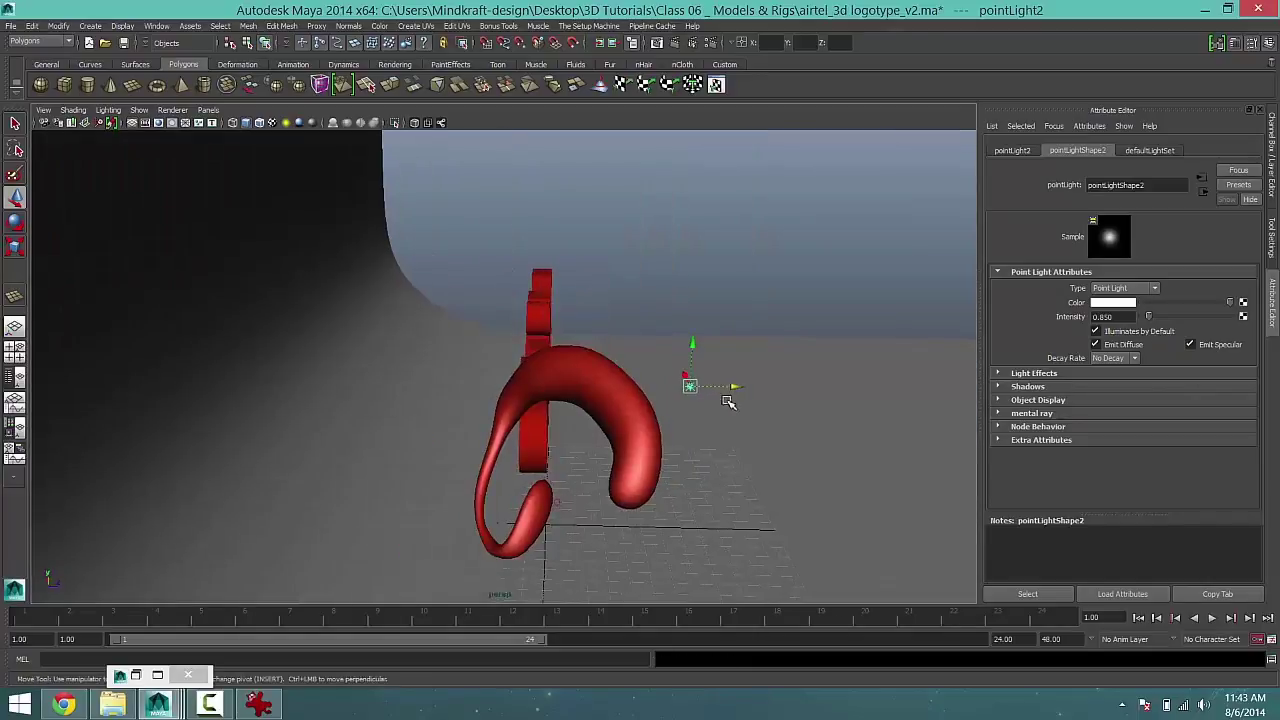
pyautogui.moveTo(731, 386); pyautogui.dragTo(628, 374)
pyautogui.keyDown('alt'); pyautogui.moveTo(613, 383); pyautogui.dragTo(389, 342); pyautogui.keyUp('alt')
pyautogui.moveTo(340, 276); pyautogui.dragTo(504, 306)
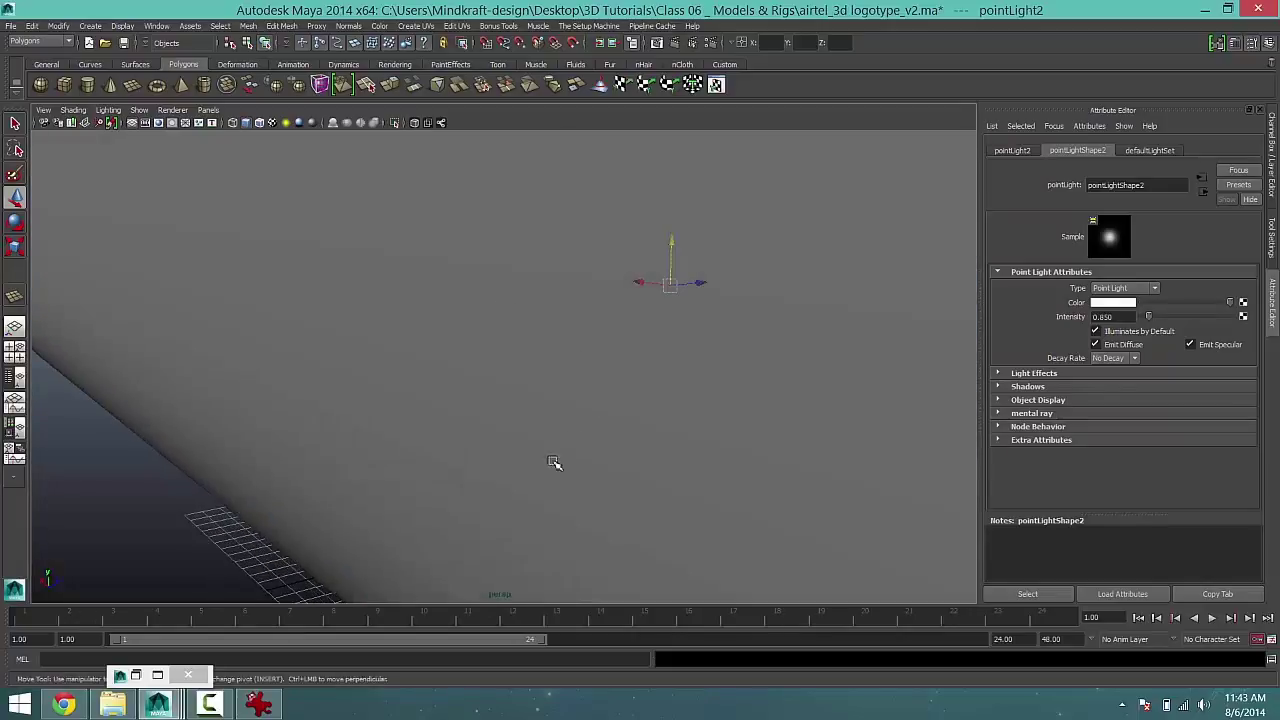
pyautogui.click(258, 704)
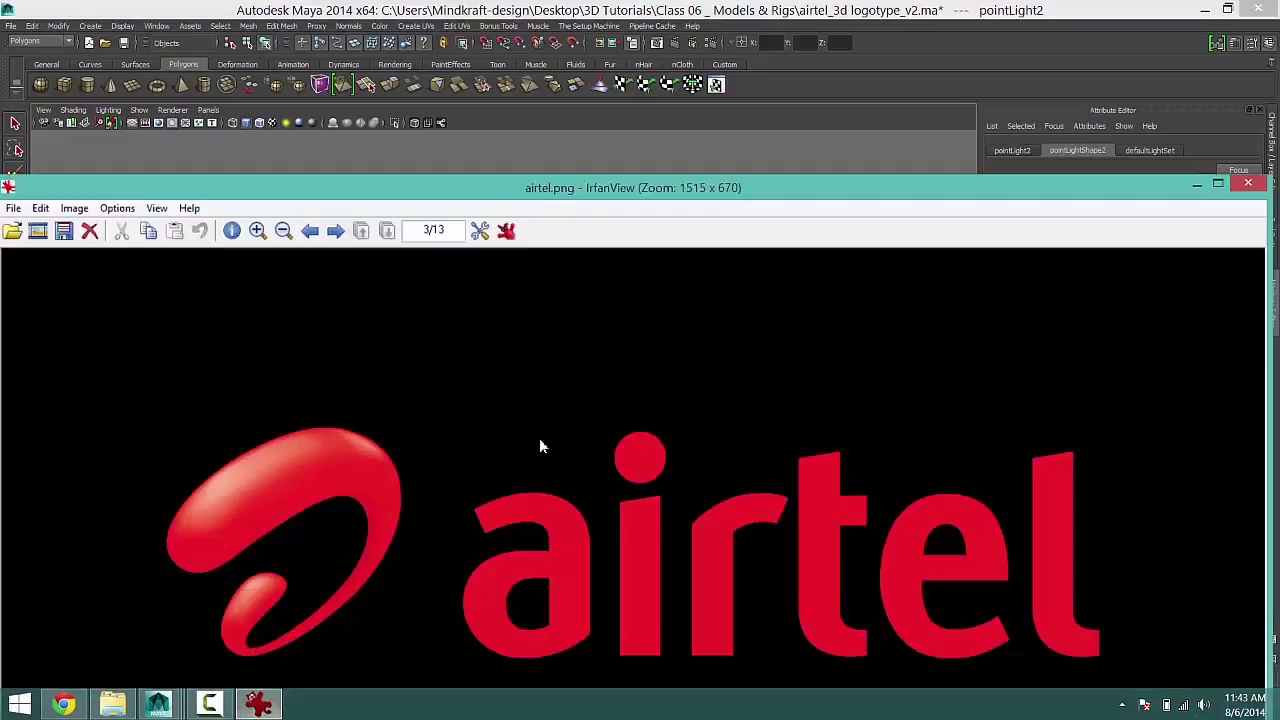
pyautogui.click(1197, 184)
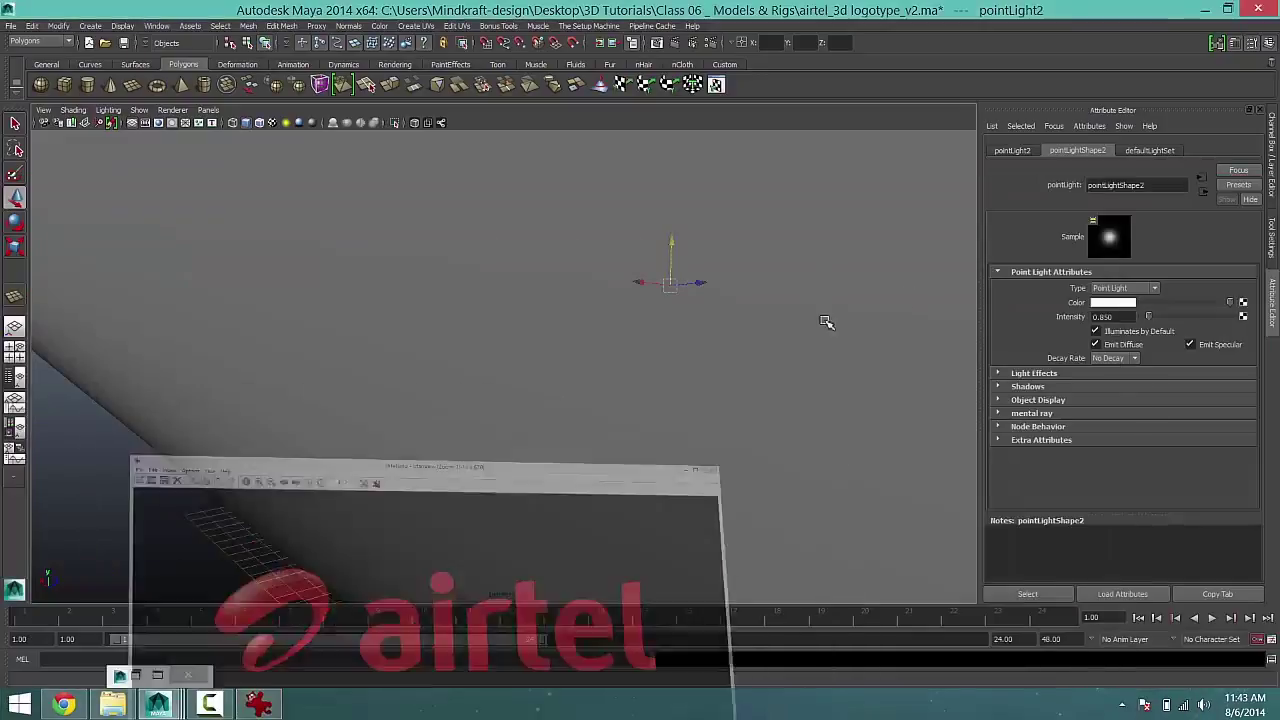
pyautogui.keyDown('alt'); pyautogui.moveTo(829, 320); pyautogui.dragTo(451, 314); pyautogui.keyUp('alt')
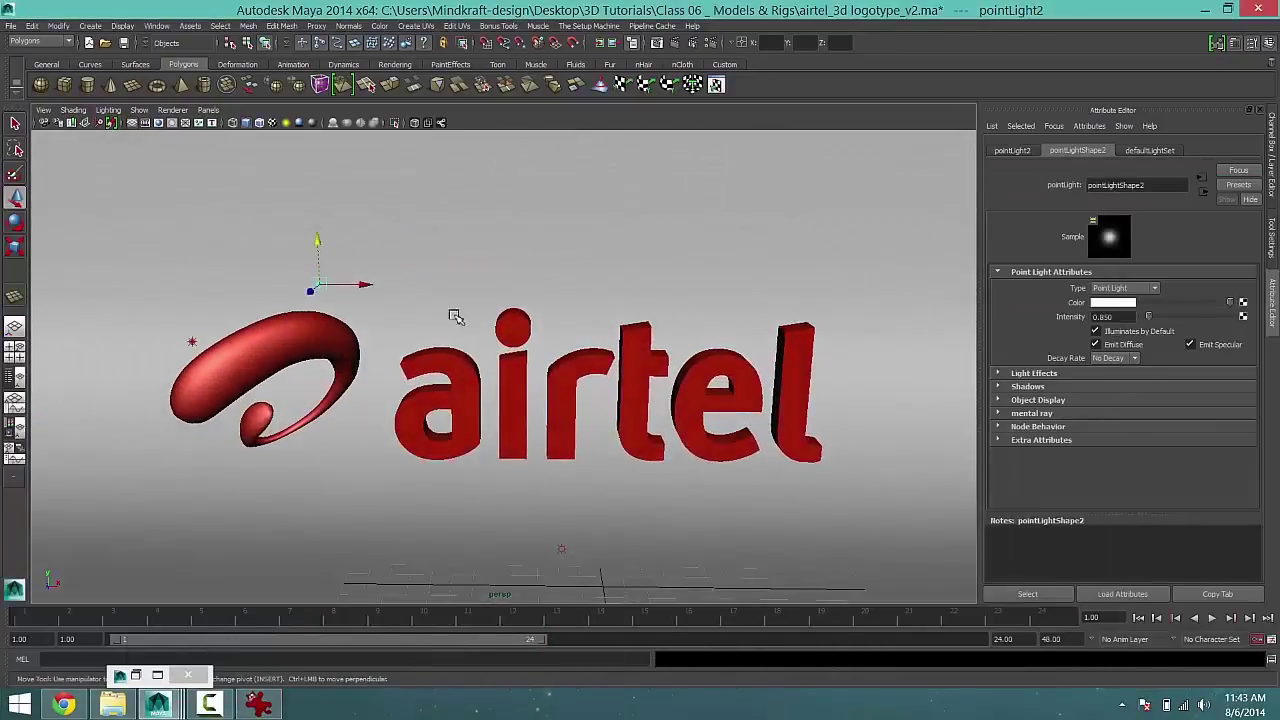
pyautogui.moveTo(366, 286); pyautogui.dragTo(325, 236)
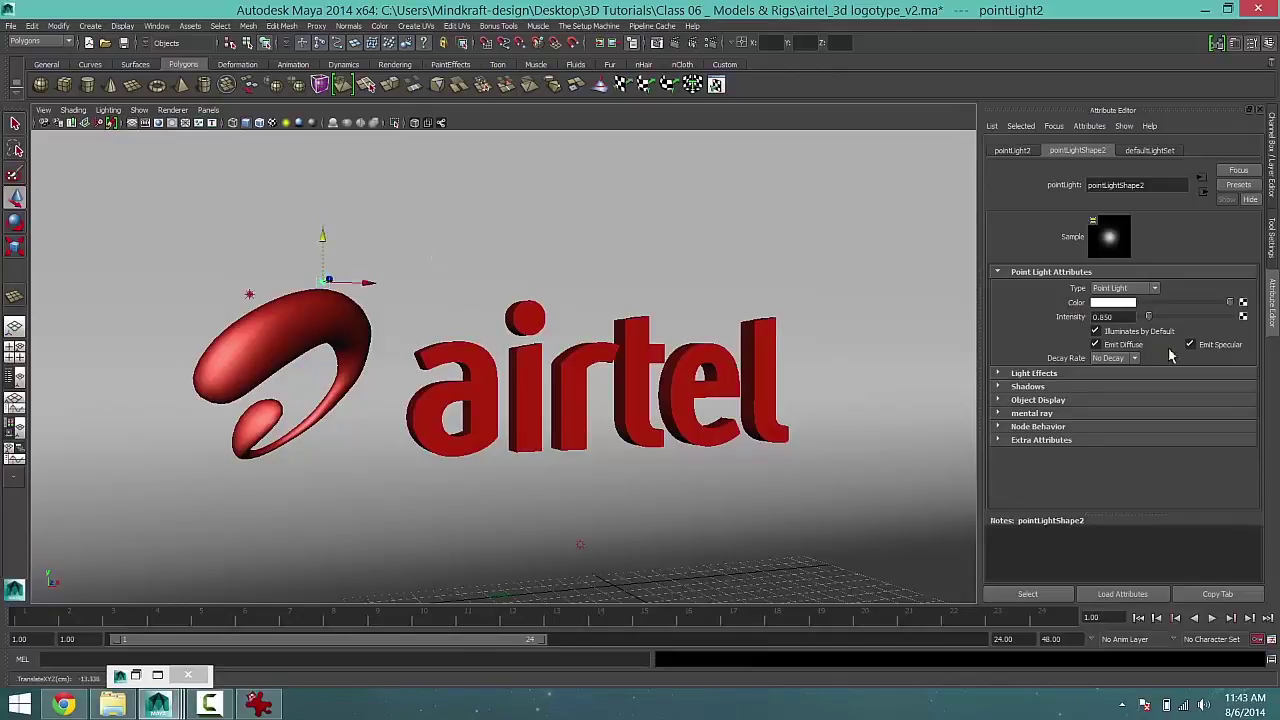
# Set the duplicated point light's Intensity to 0.35, render the logo from the front, and minimize the Render View
pyautogui.moveTo(1125, 318); pyautogui.dragTo(1057, 320)
pyautogui.press('Return')
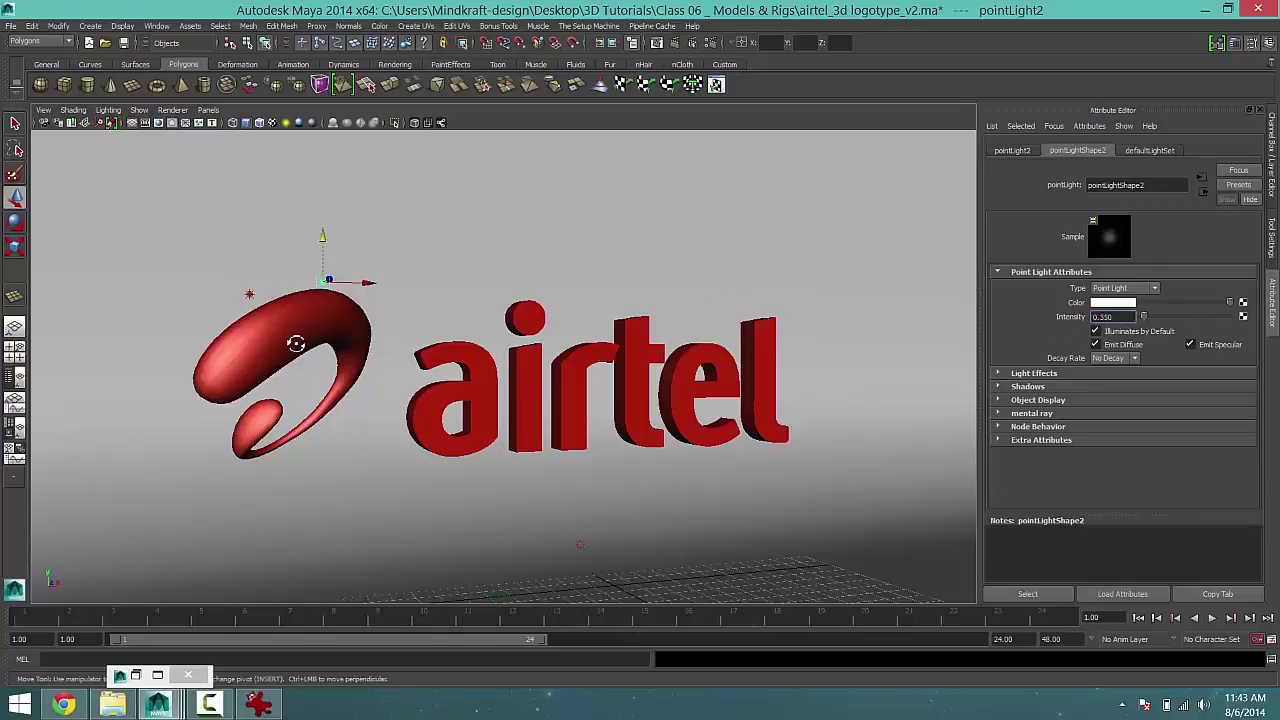
pyautogui.keyDown('alt'); pyautogui.moveTo(291, 343); pyautogui.dragTo(247, 325); pyautogui.keyUp('alt')
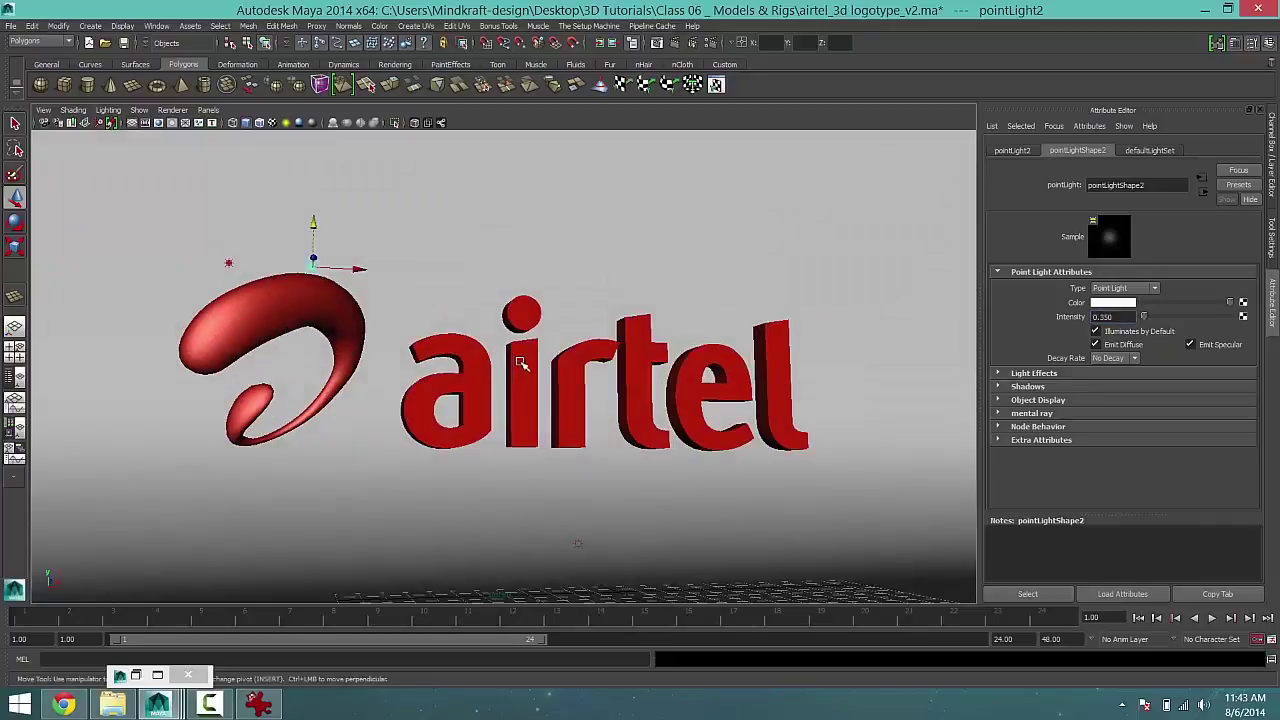
pyautogui.moveTo(640, 420)
pyautogui.keyDown('alt'); pyautogui.mouseDown()
pyautogui.moveTo(598, 420)
pyautogui.moveTo(640, 418)
pyautogui.mouseUp(); pyautogui.keyUp('alt')
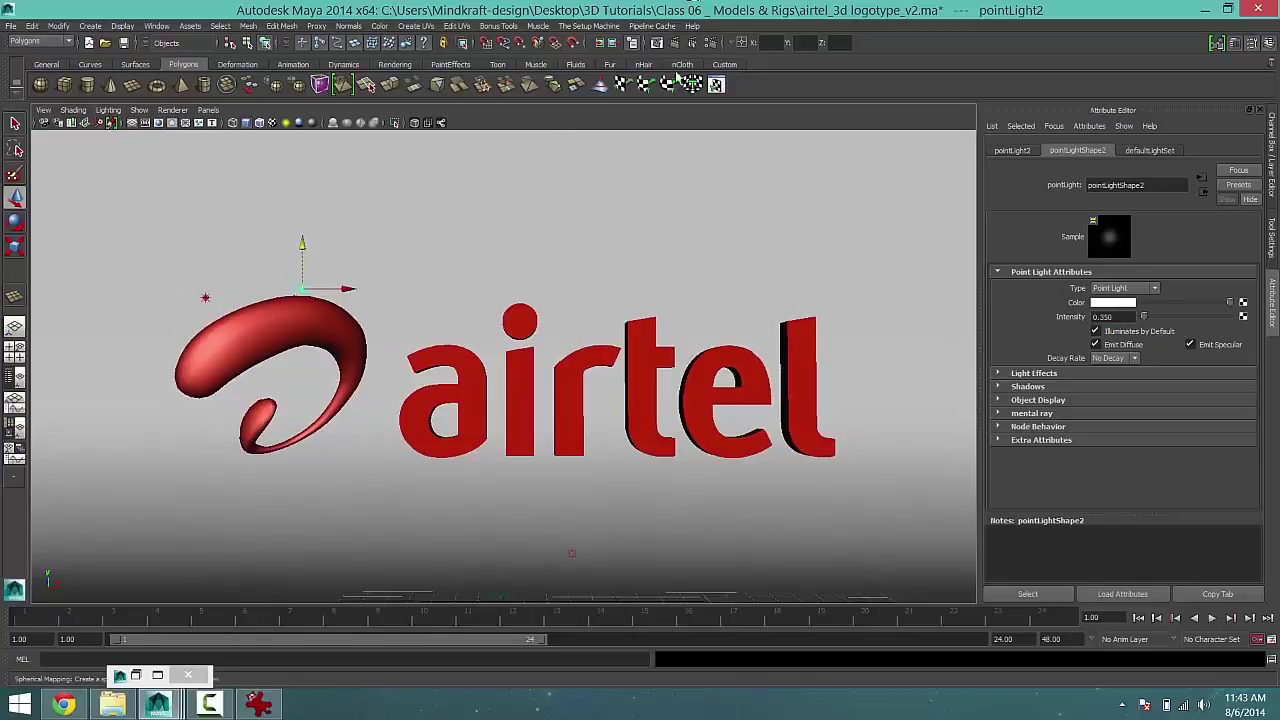
pyautogui.click(677, 45)
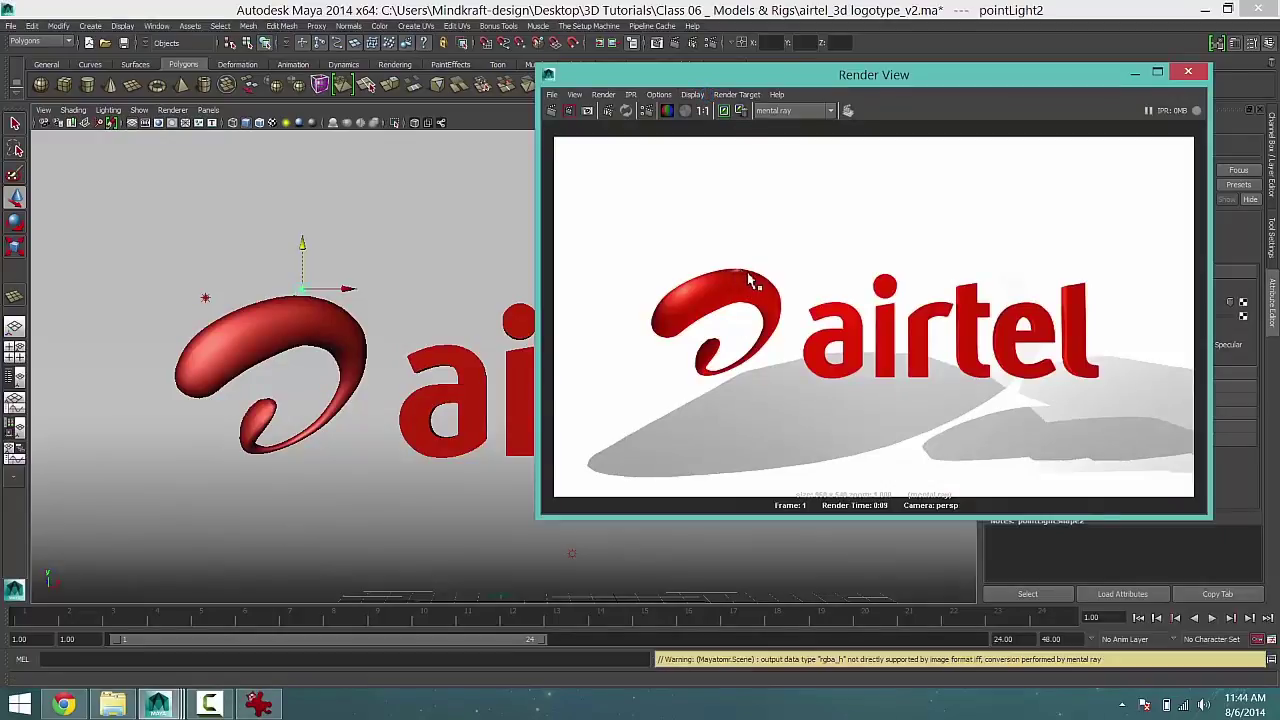
pyautogui.click(1136, 74)
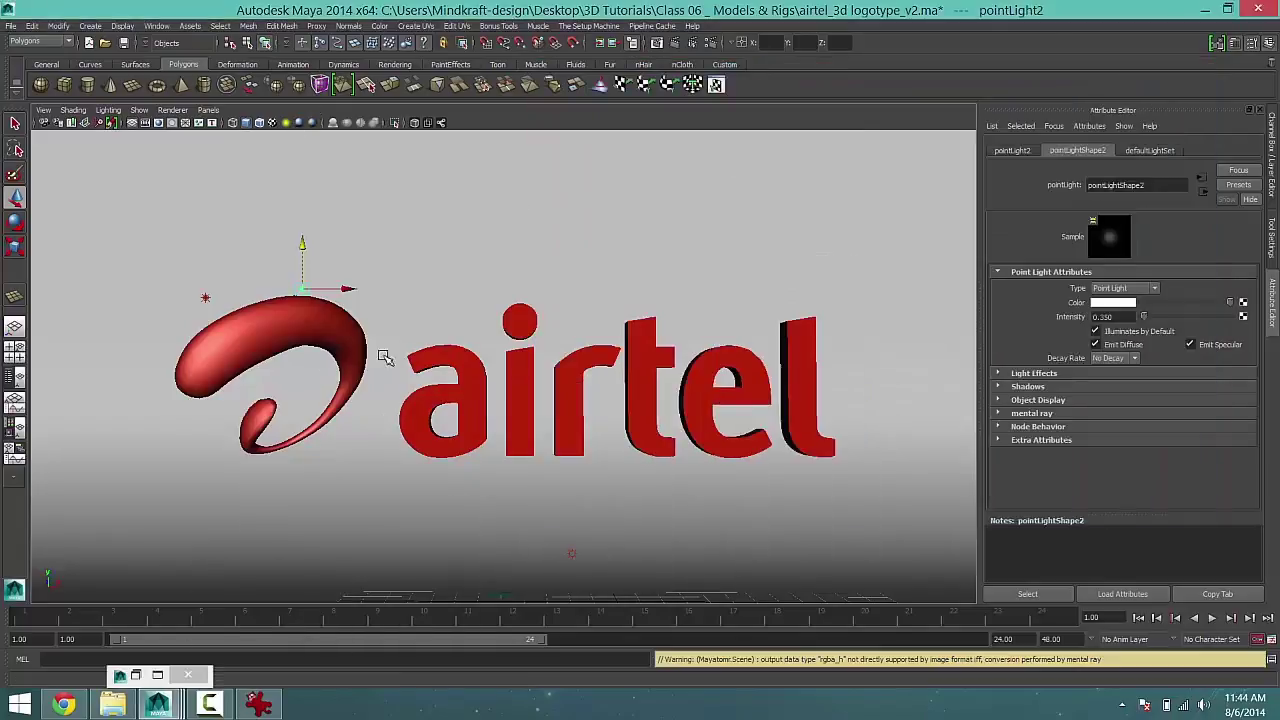
# Adjust the duplicated point light's depth near the top of the swirl and set its Intensity to 0.45
pyautogui.keyDown('alt'); pyautogui.moveTo(356, 354); pyautogui.dragTo(530, 420); pyautogui.keyUp('alt')
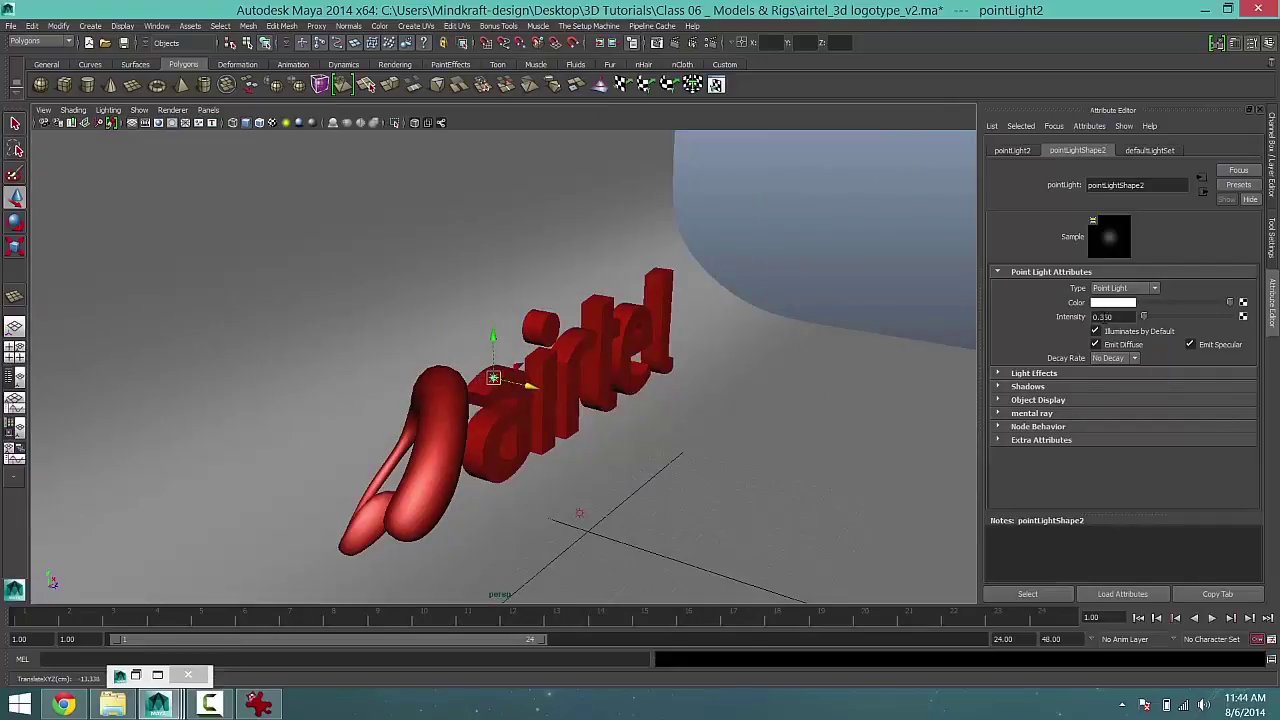
pyautogui.click(1102, 317)
pyautogui.press('Return')
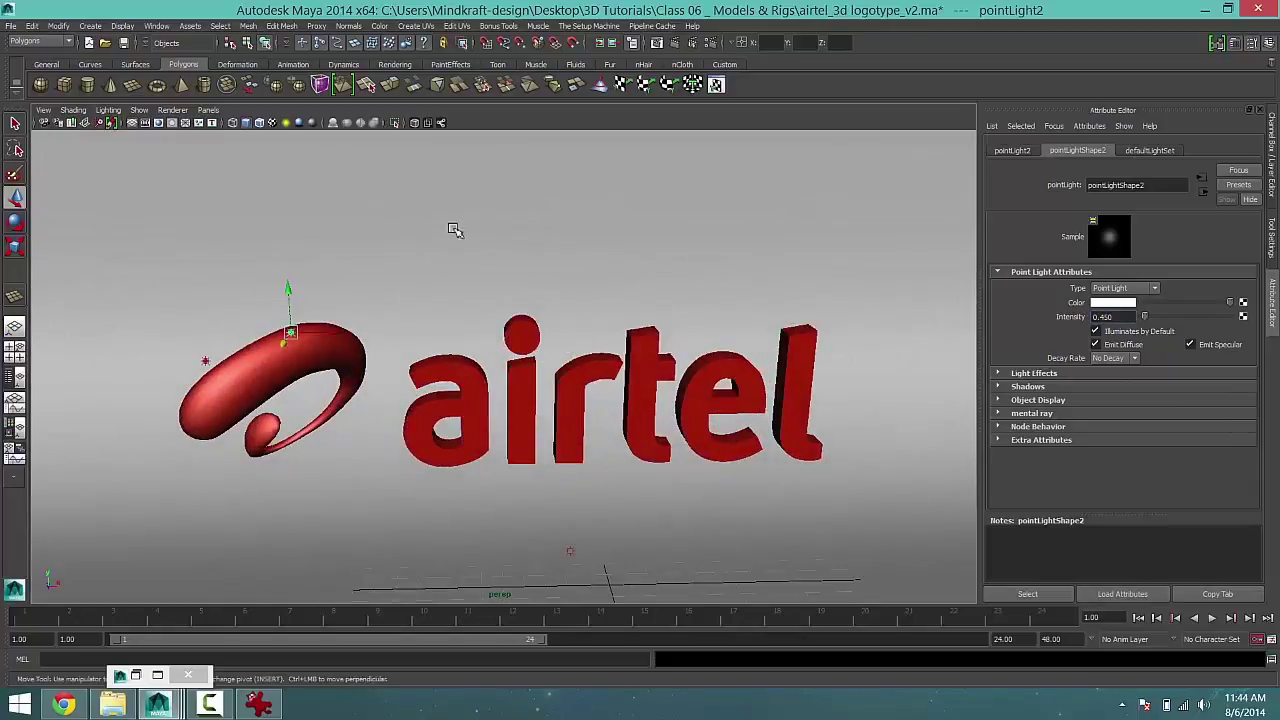
# Set the Intensity of the first point light, at the swirl's outer end, to 0.65 and render the logo from the front
pyautogui.click(209, 363)
pyautogui.click(205, 362)
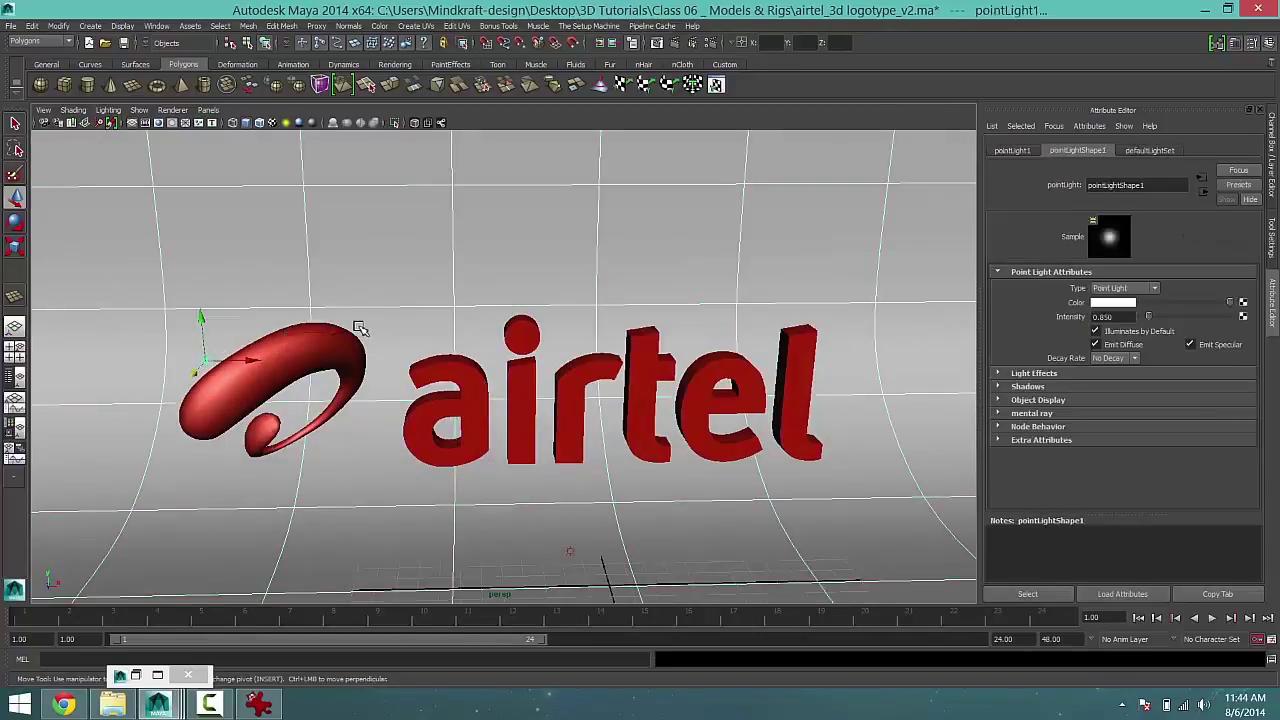
pyautogui.click(1110, 316)
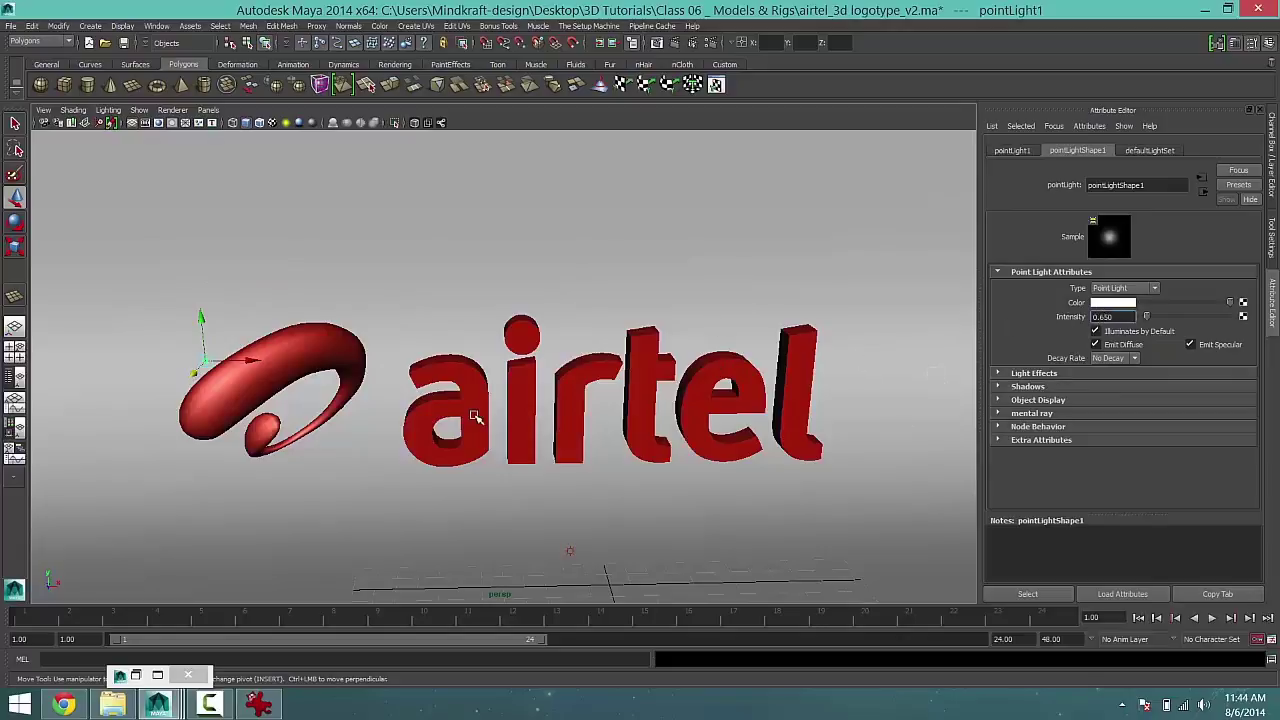
pyautogui.moveTo(476, 416)
pyautogui.keyDown('alt'); pyautogui.mouseDown()
pyautogui.moveTo(471, 391)
pyautogui.moveTo(491, 389)
pyautogui.moveTo(472, 393)
pyautogui.mouseUp(); pyautogui.keyUp('alt')
pyautogui.click(657, 43)
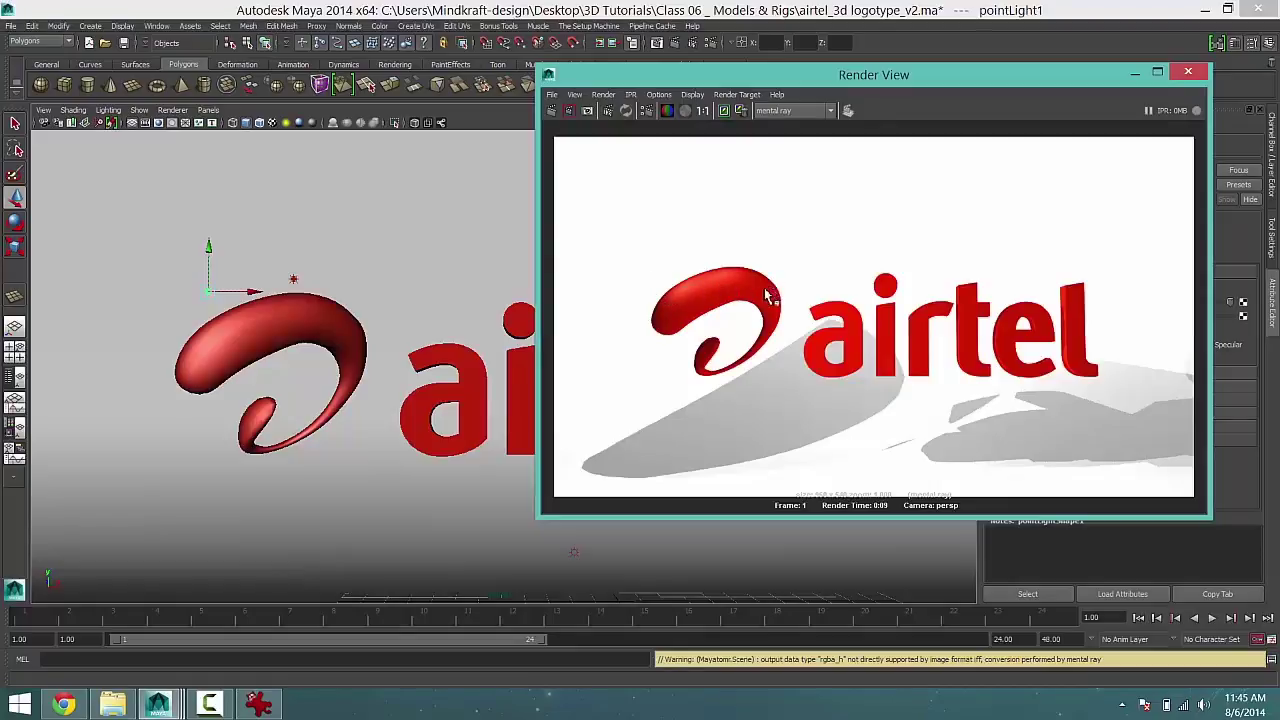
# Spread the two point lights farther apart along the swirl and adjust the first light's depth relative to the logo
pyautogui.click(296, 280)
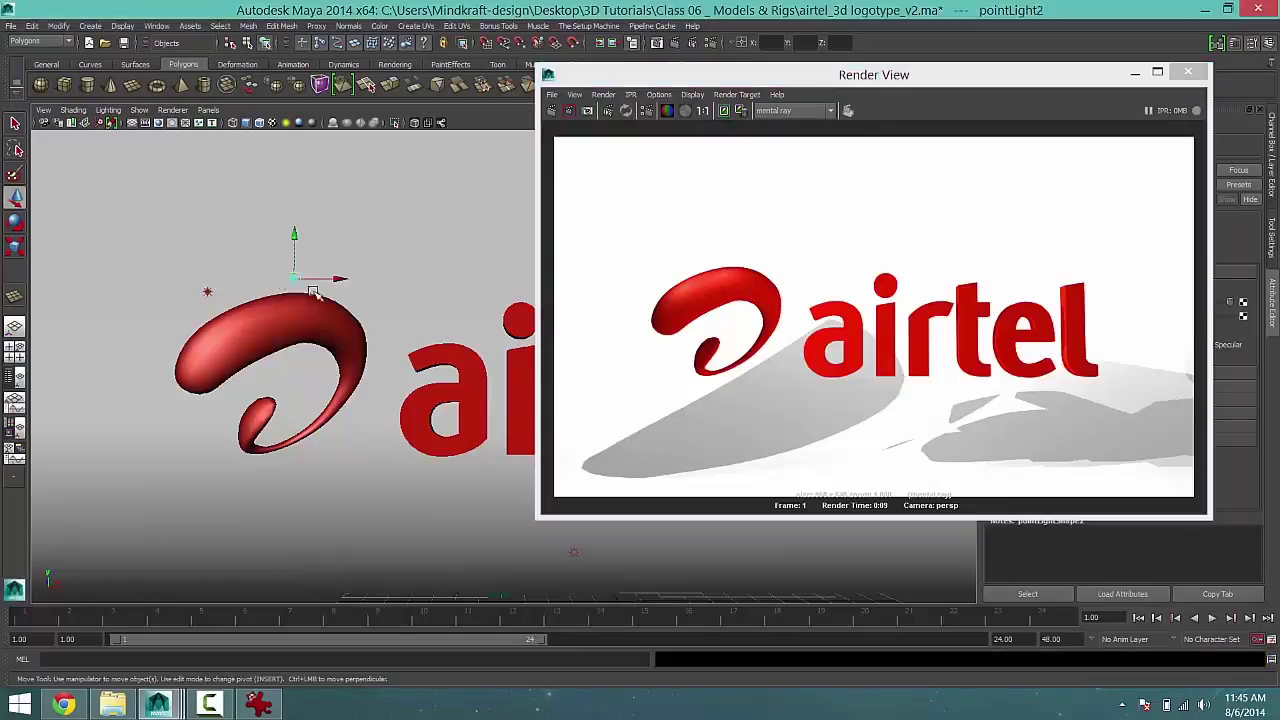
pyautogui.moveTo(346, 280); pyautogui.dragTo(384, 278)
pyautogui.click(210, 296)
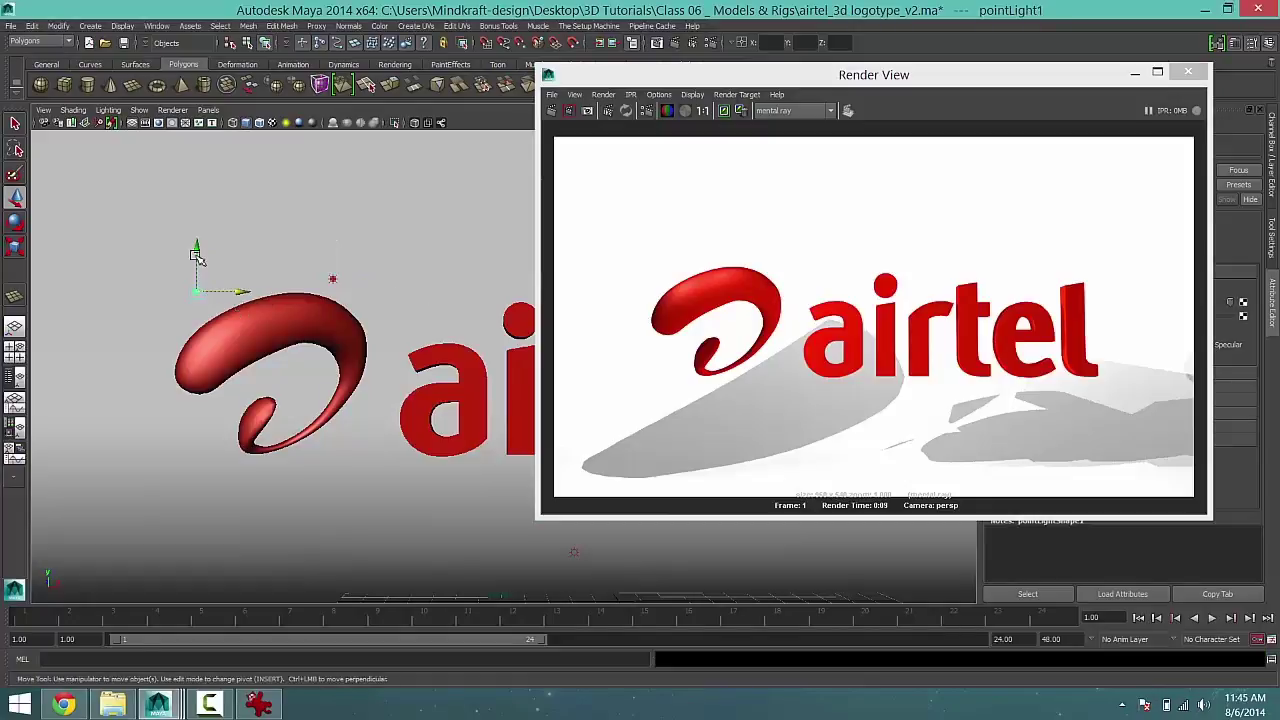
pyautogui.moveTo(194, 251); pyautogui.dragTo(237, 257)
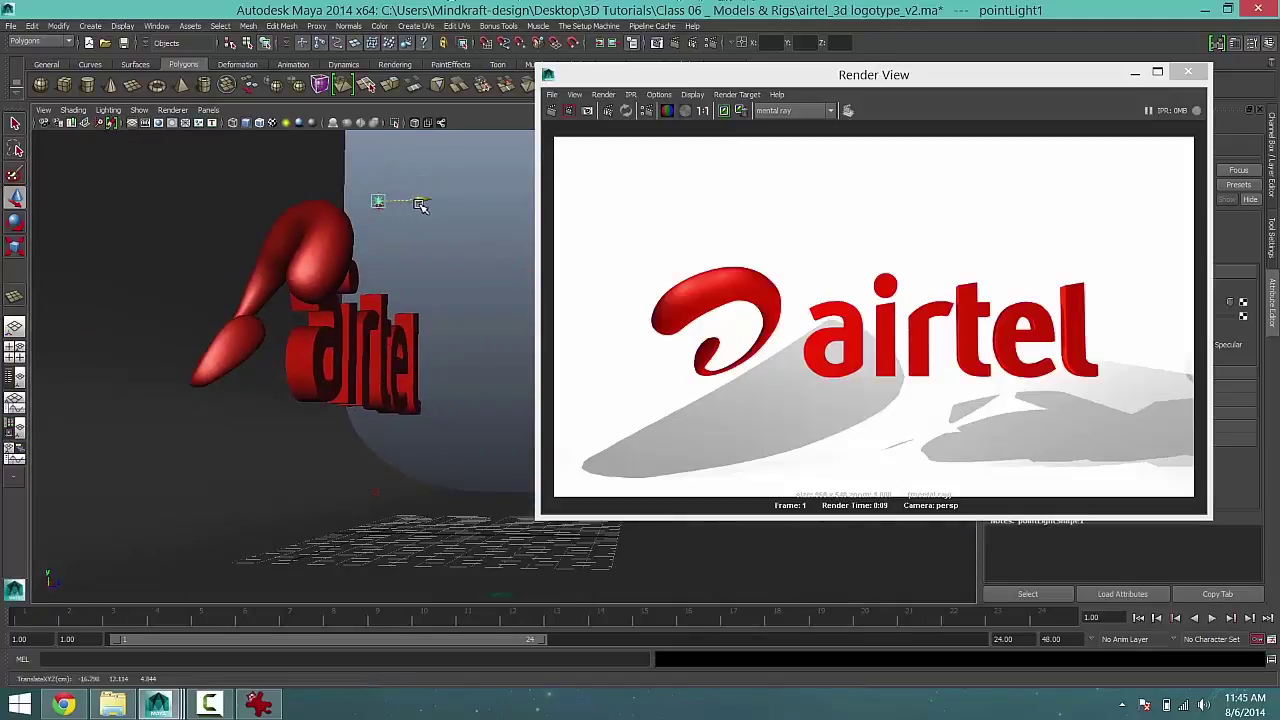
pyautogui.keyDown('alt'); pyautogui.moveTo(386, 242); pyautogui.dragTo(336, 263); pyautogui.keyUp('alt')
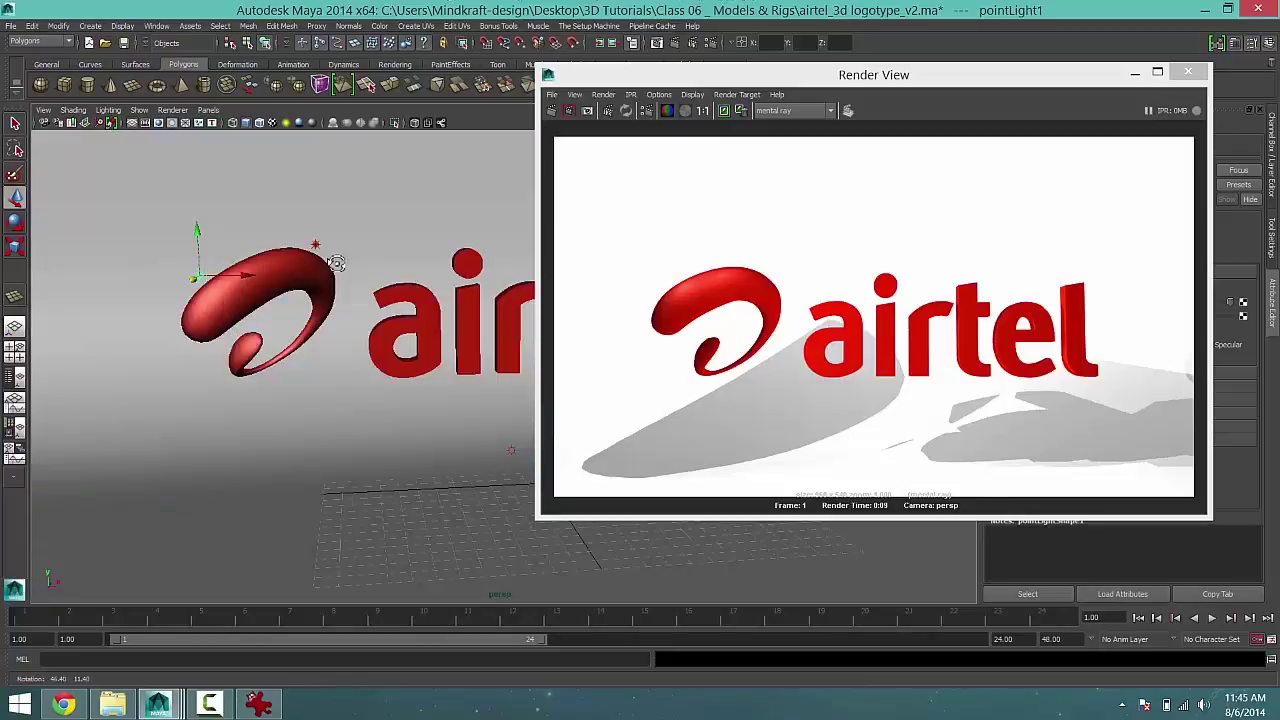
# Frame the whole logo from the front and render it with the repositioned point lights
pyautogui.click(1135, 74)
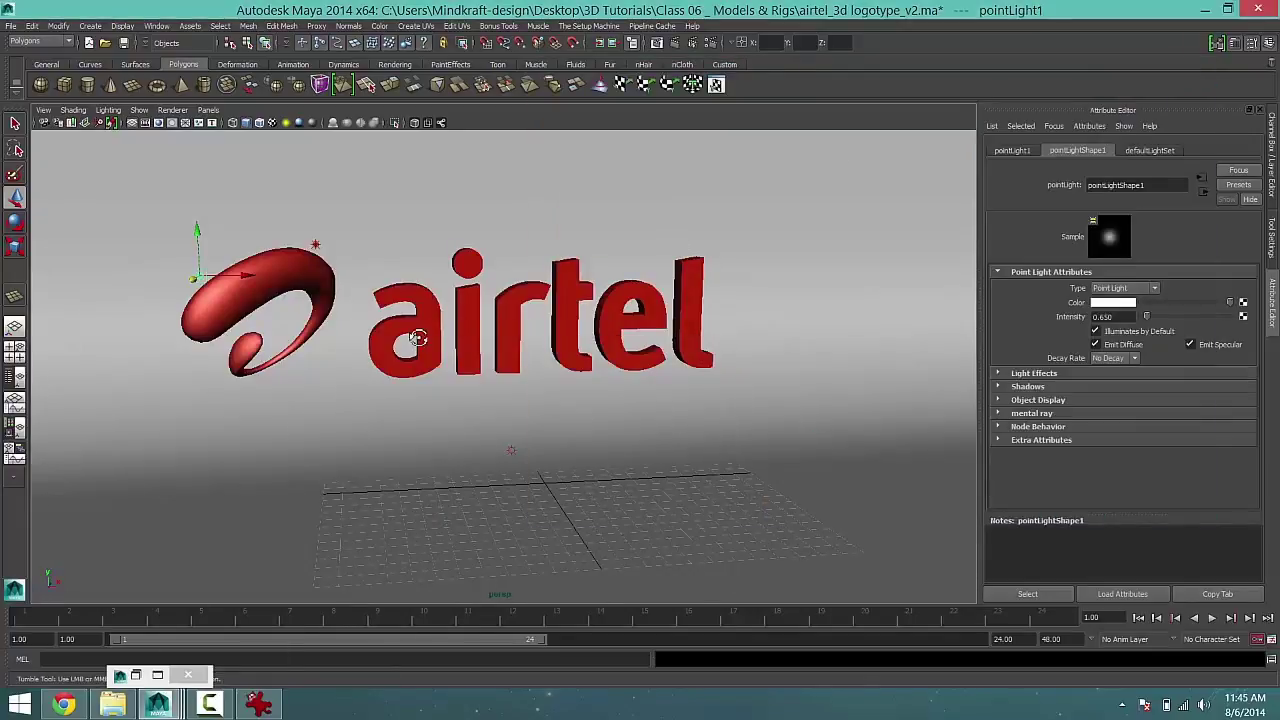
pyautogui.keyDown('alt'); pyautogui.moveTo(520, 343); pyautogui.dragTo(543, 323); pyautogui.keyUp('alt')
pyautogui.keyDown('alt'); pyautogui.moveTo(543, 323); pyautogui.dragTo(536, 334, button='middle'); pyautogui.keyUp('alt')
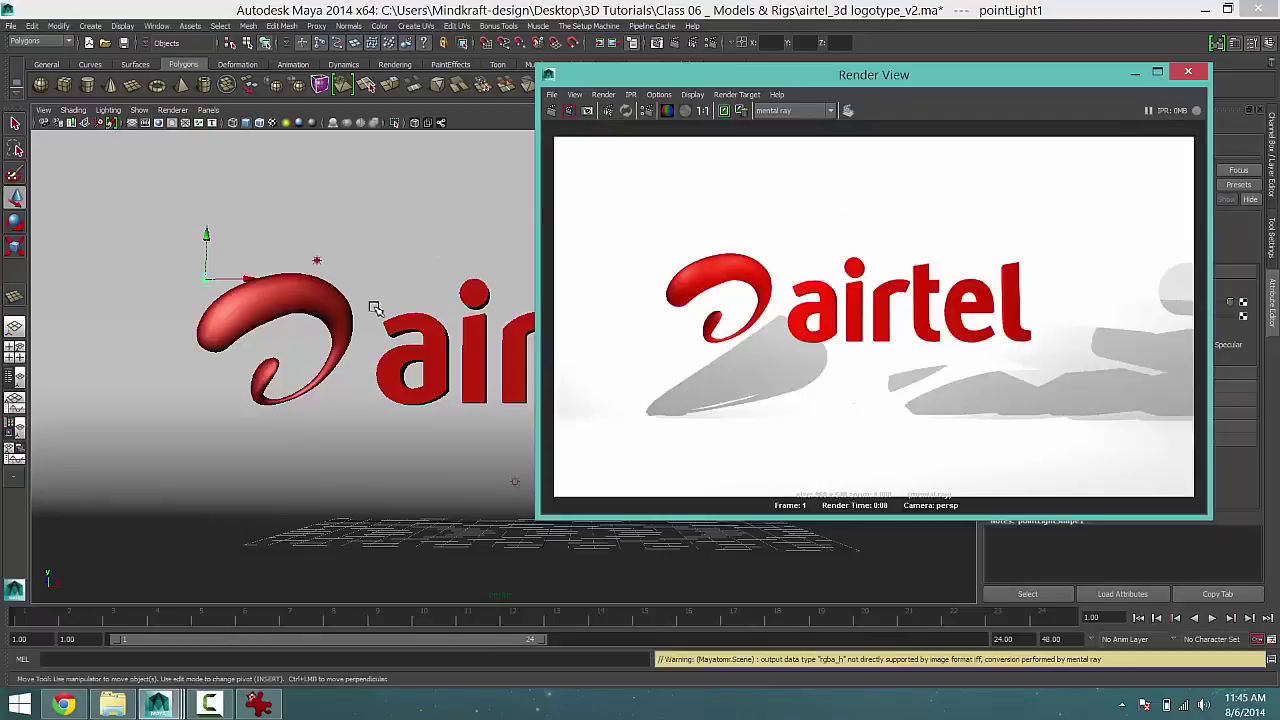
# Fine-tune the second point light's position just above the top of the swirl's curve and render the current frame
pyautogui.hotkey('ctrl', 'd')
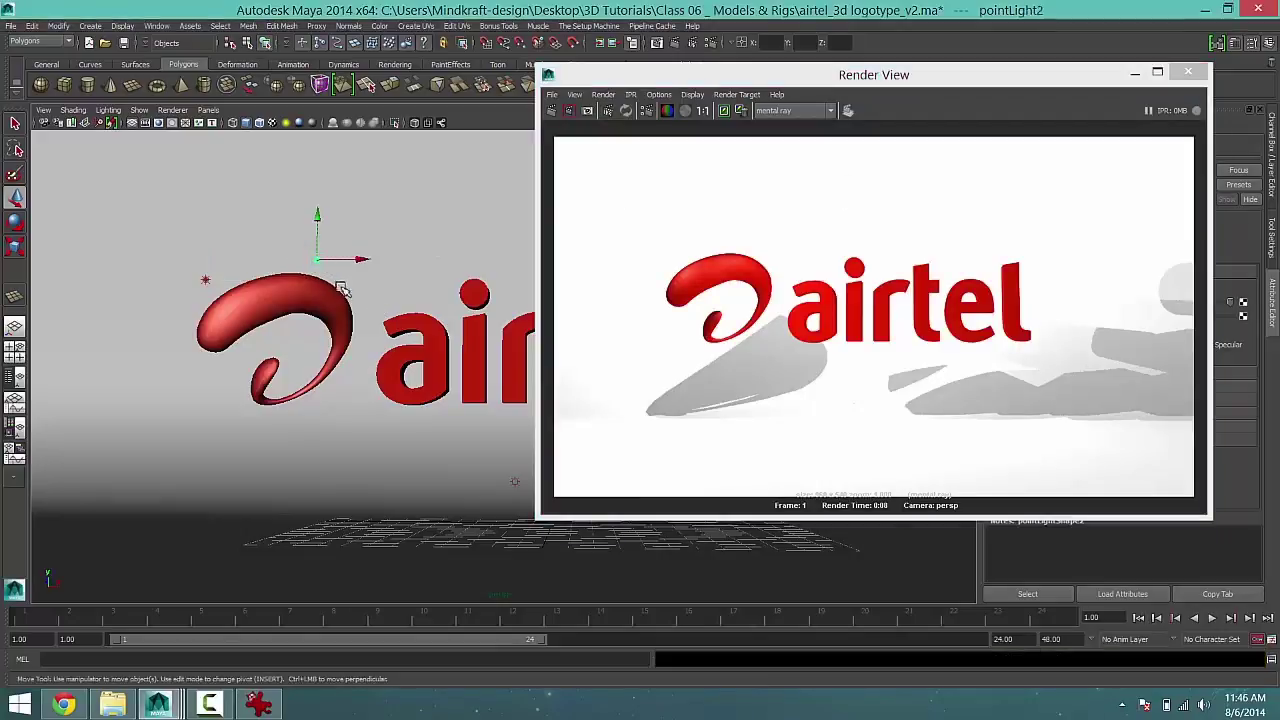
pyautogui.keyDown('alt'); pyautogui.moveTo(386, 334); pyautogui.dragTo(360, 375); pyautogui.keyUp('alt')
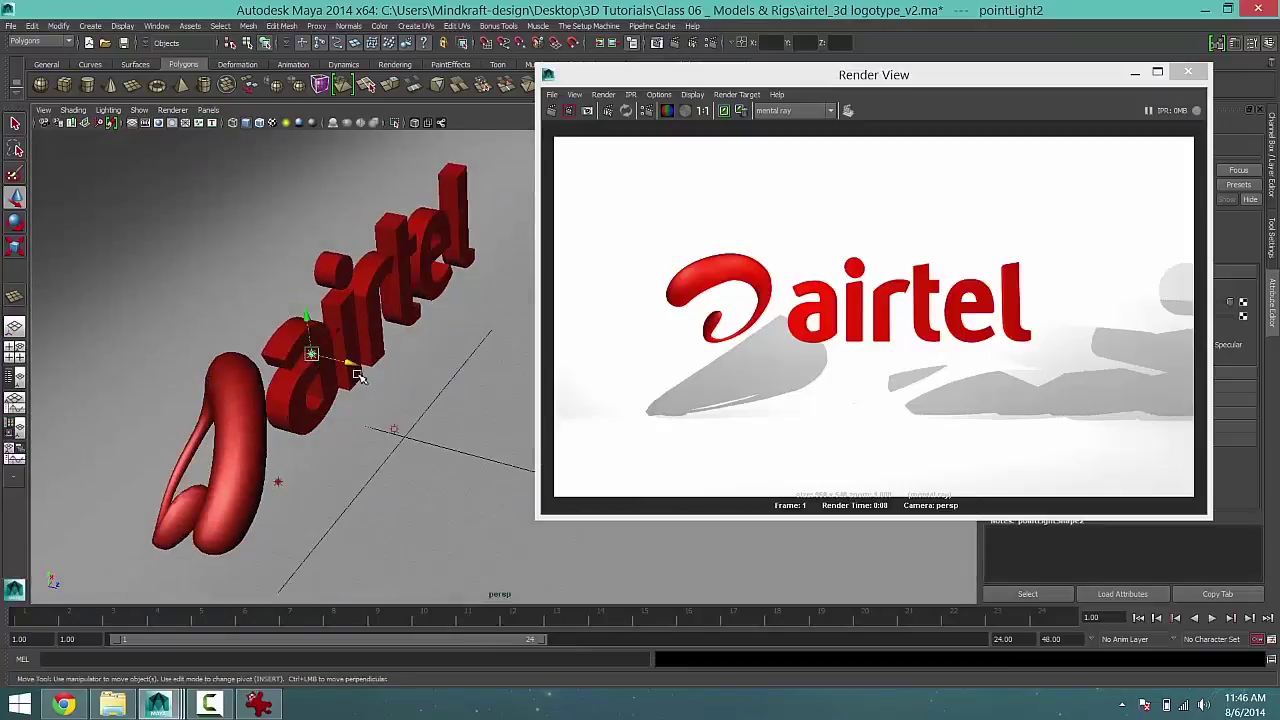
pyautogui.keyDown('alt'); pyautogui.moveTo(272, 345); pyautogui.dragTo(238, 306); pyautogui.keyUp('alt')
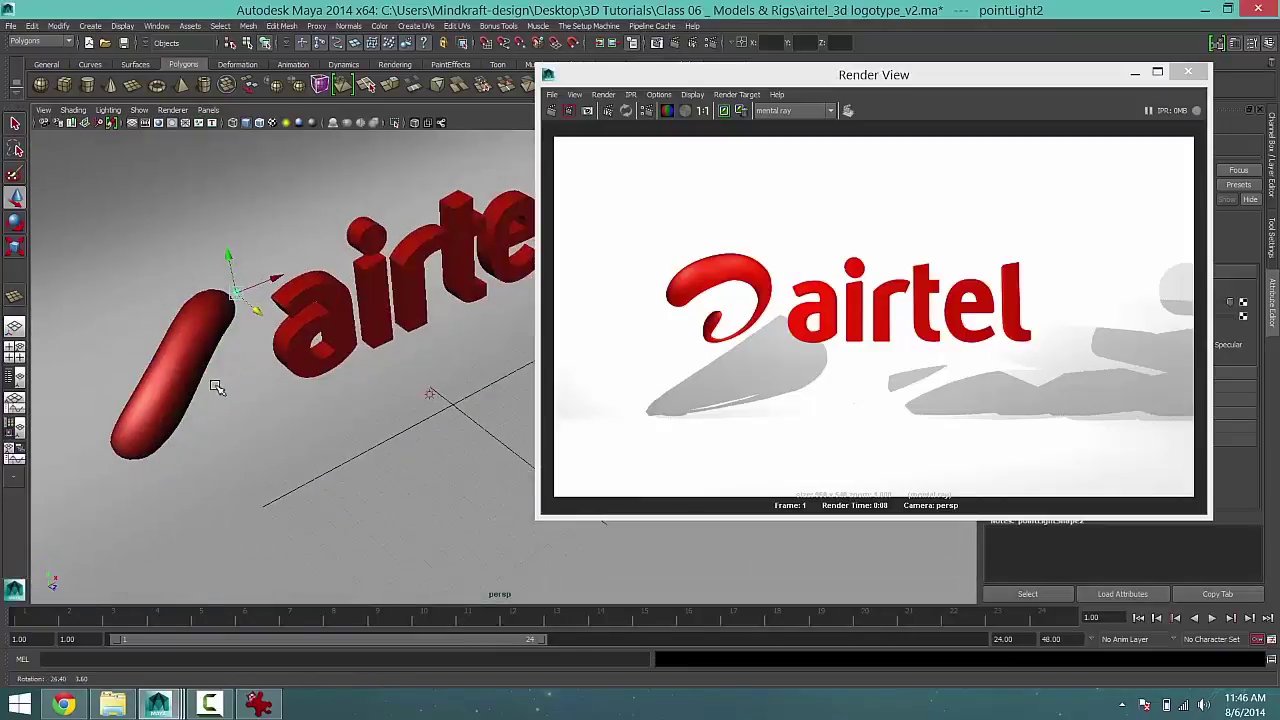
pyautogui.click(277, 260)
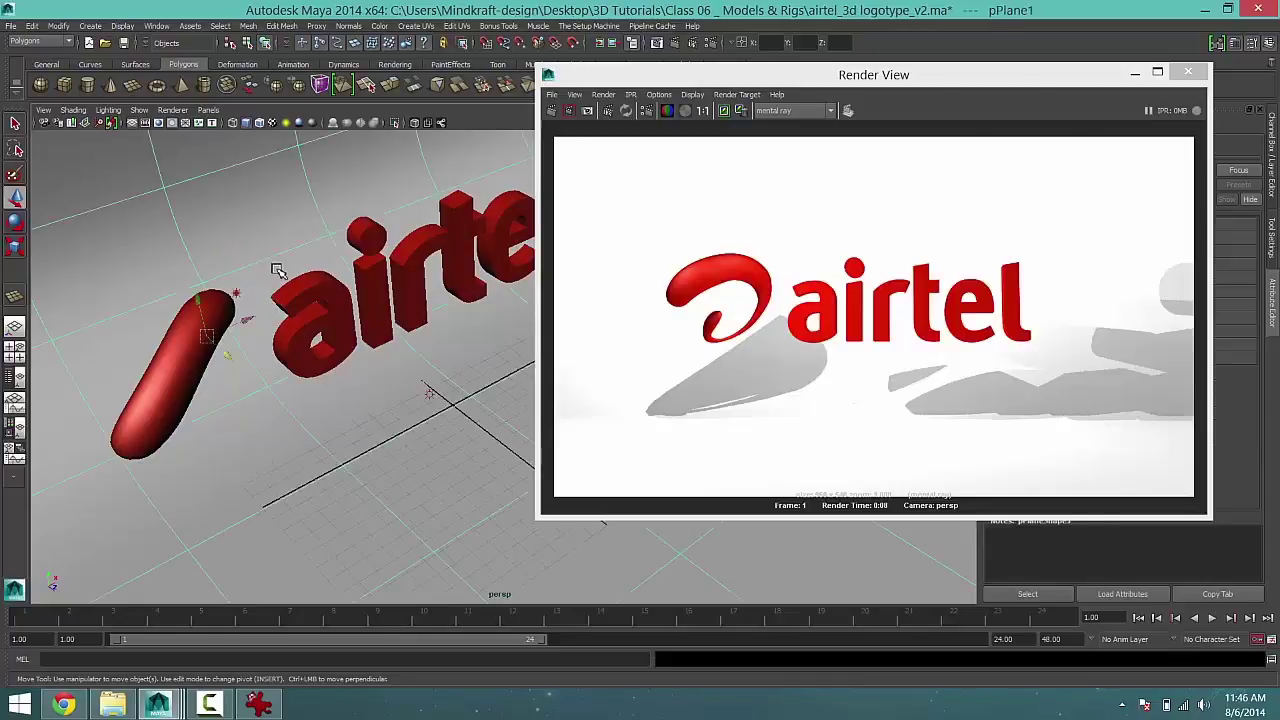
pyautogui.click(235, 297)
pyautogui.click(235, 297)
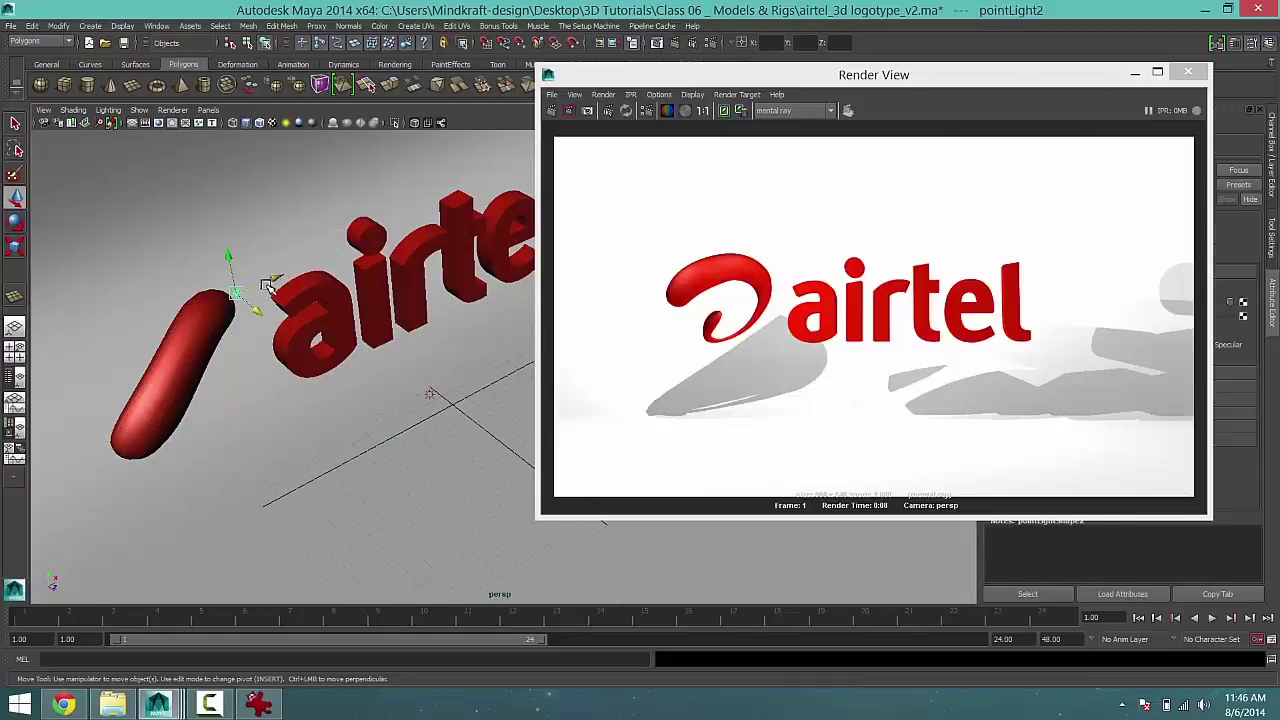
pyautogui.keyDown('alt'); pyautogui.moveTo(242, 314); pyautogui.dragTo(270, 214); pyautogui.keyUp('alt')
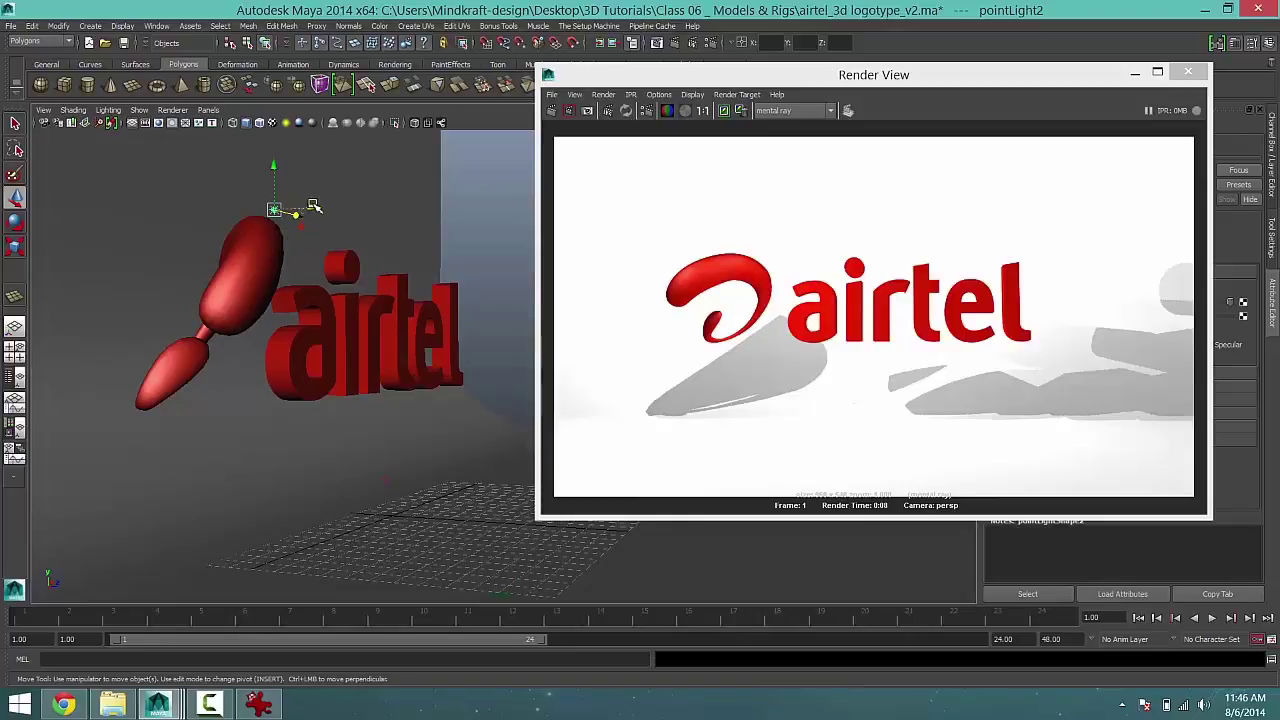
pyautogui.click(313, 209)
pyautogui.keyDown('alt'); pyautogui.moveTo(313, 209); pyautogui.dragTo(310, 247); pyautogui.keyUp('alt')
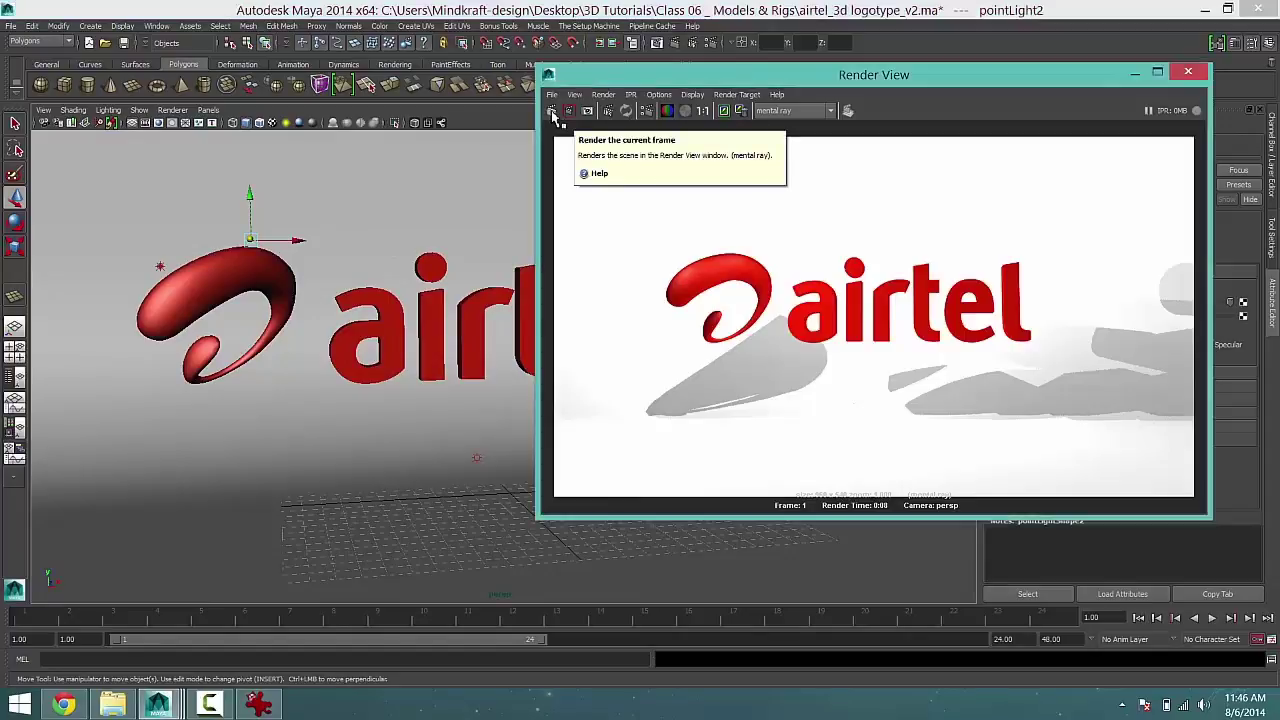
pyautogui.click(553, 113)
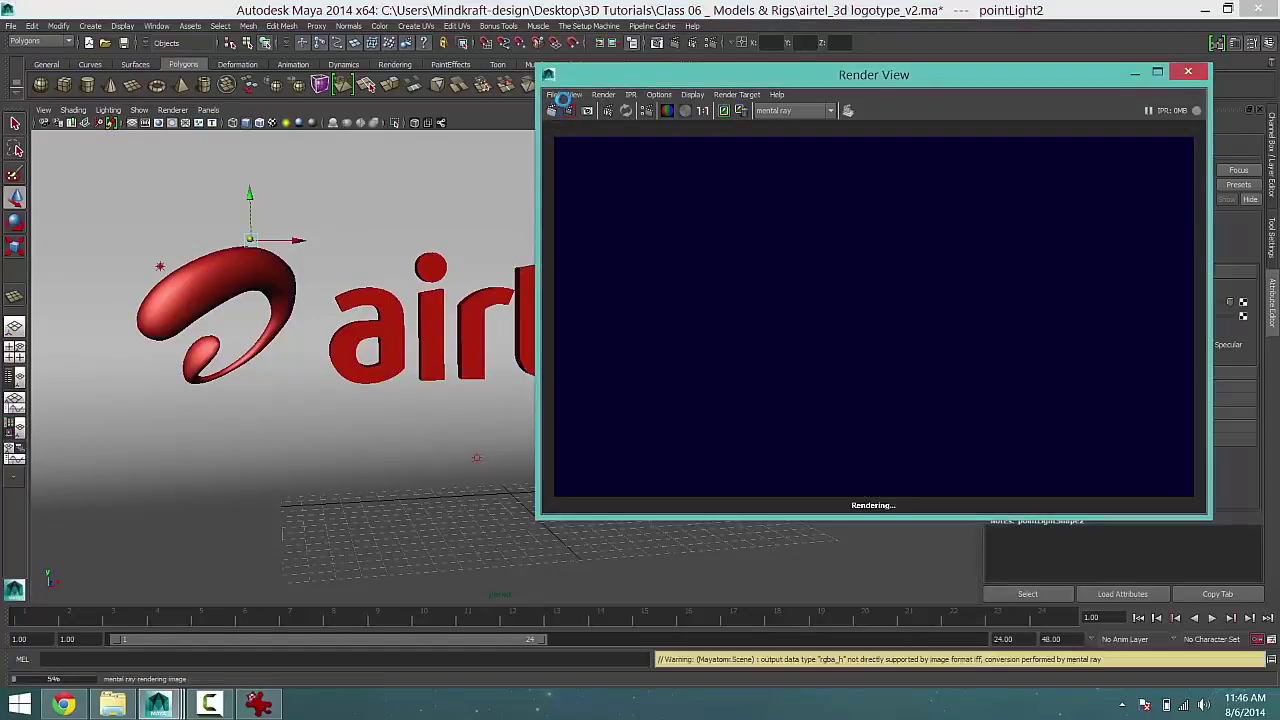